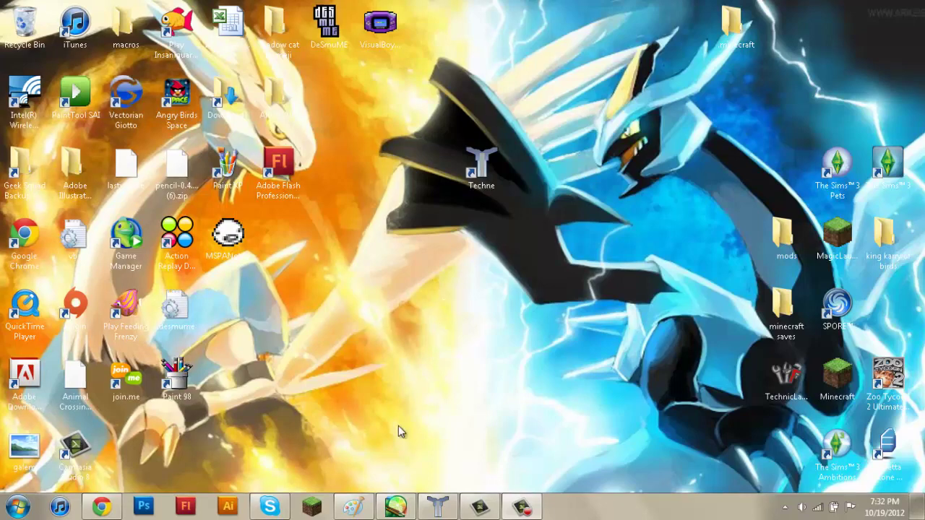
Step: Look over the salamander reference drawing in PaintTool SAI, and switch to Techne
{"action": "left_click", "coordinate": [353, 506]}
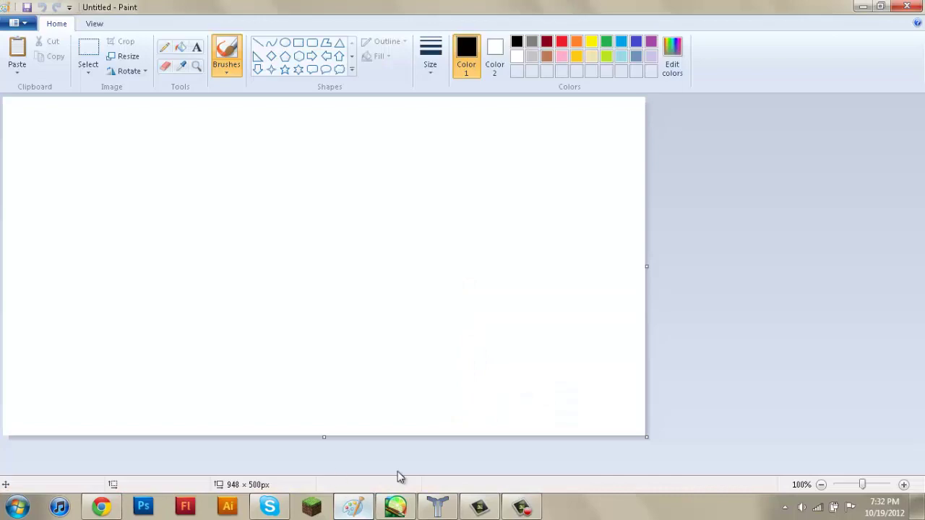
{"action": "left_click", "coordinate": [395, 506]}
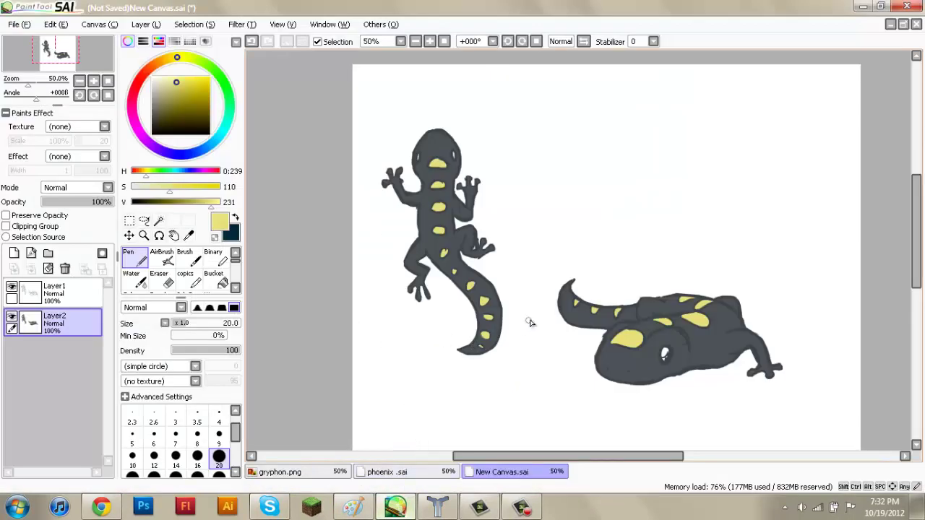
{"action": "left_click_drag", "start_coordinate": [542, 455], "coordinate": [570, 442]}
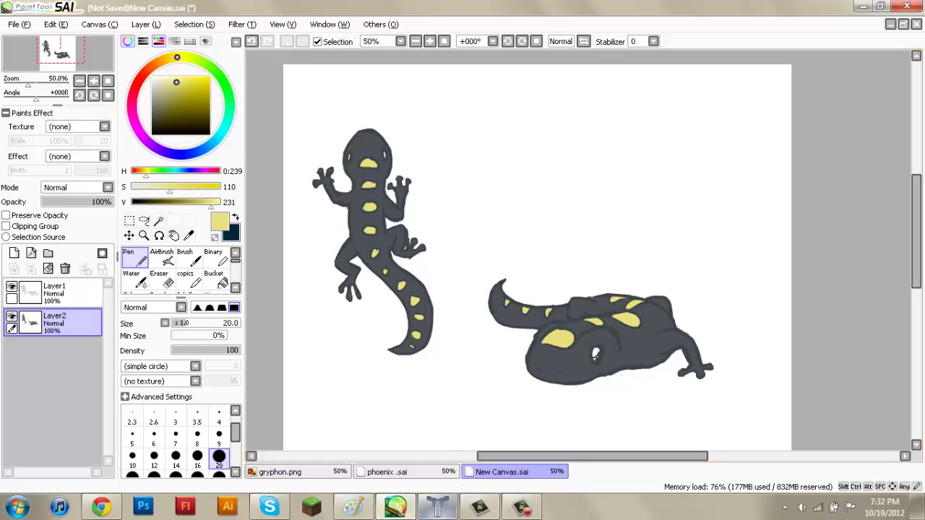
{"action": "left_click", "coordinate": [440, 502]}
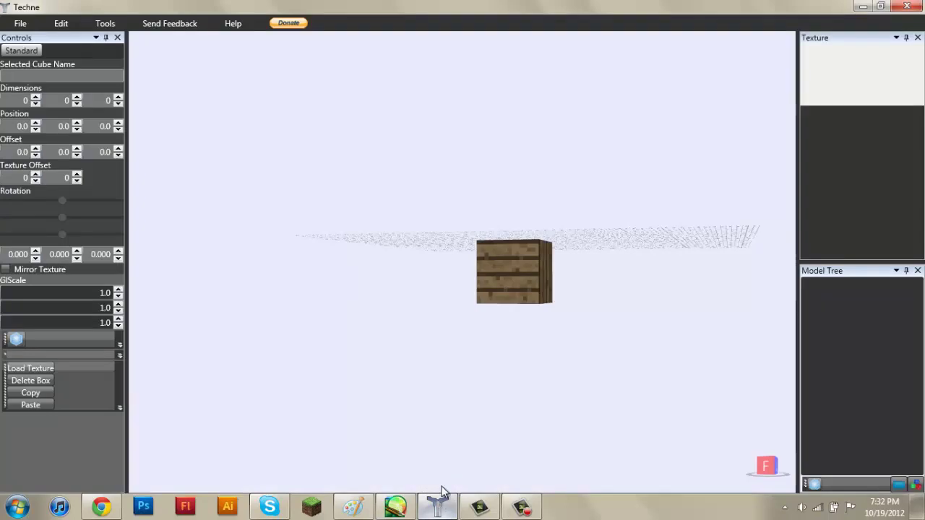
{"action": "right_click_drag", "start_coordinate": [427, 318], "coordinate": [370, 241]}
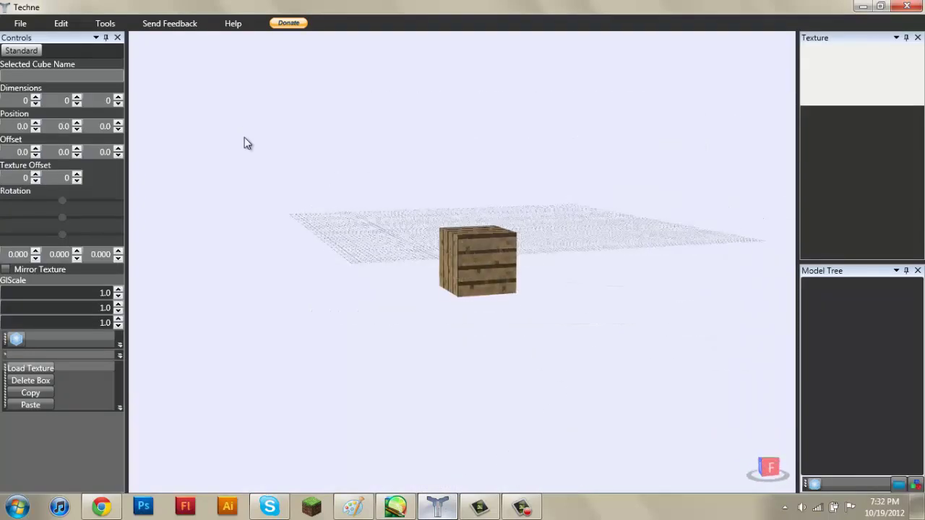
Step: Create a new model from the ModelWolf base class and inspect the wolf from several sides
{"action": "left_click", "coordinate": [30, 24]}
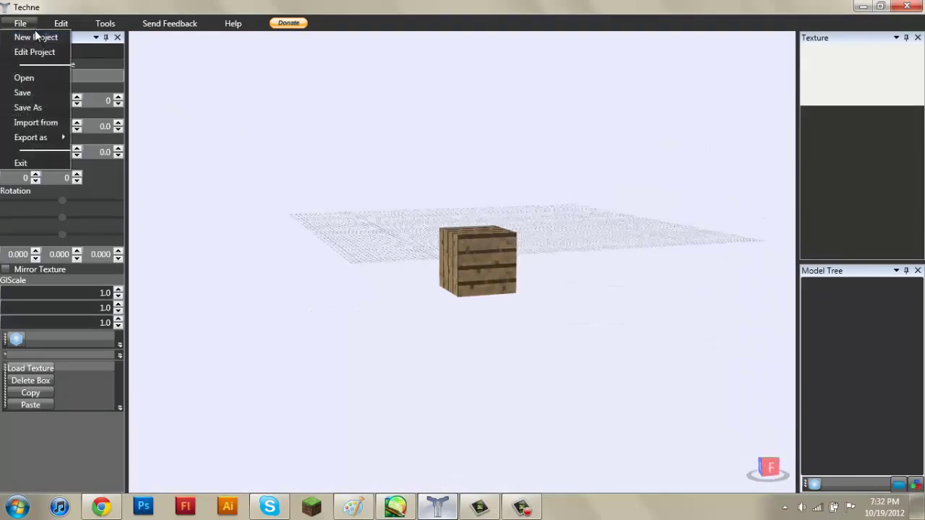
{"action": "left_click", "coordinate": [36, 35]}
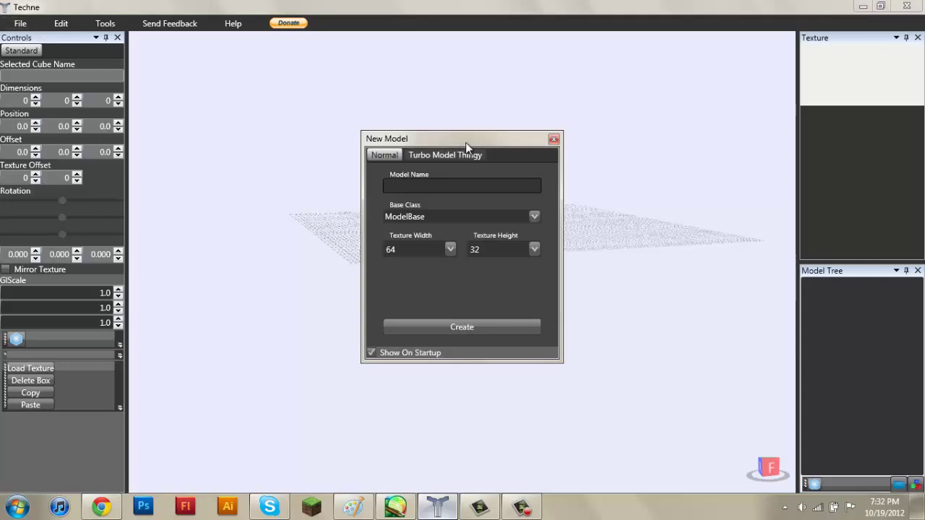
{"action": "mouse_move", "coordinate": [465, 143]}
{"action": "left_mouse_down"}
{"action": "mouse_move", "coordinate": [496, 113]}
{"action": "mouse_move", "coordinate": [467, 128]}
{"action": "left_mouse_up"}
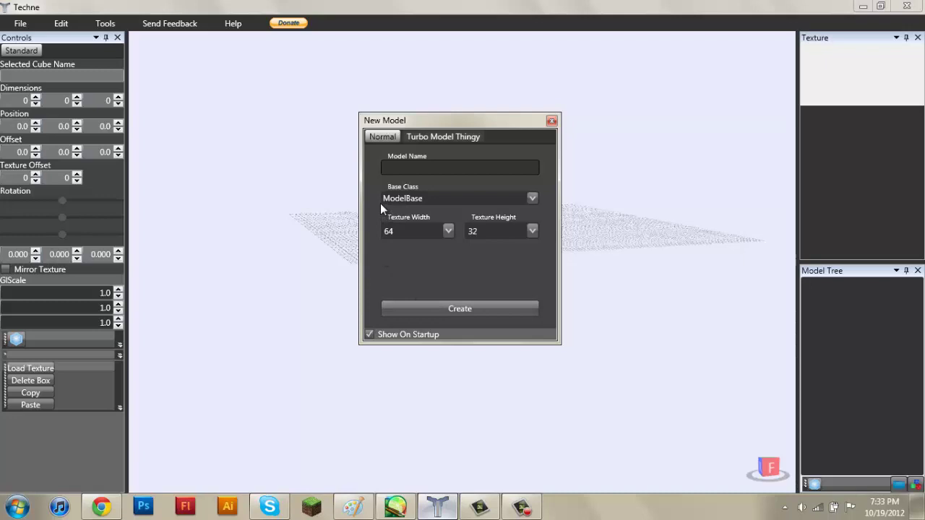
{"action": "left_click", "coordinate": [416, 199]}
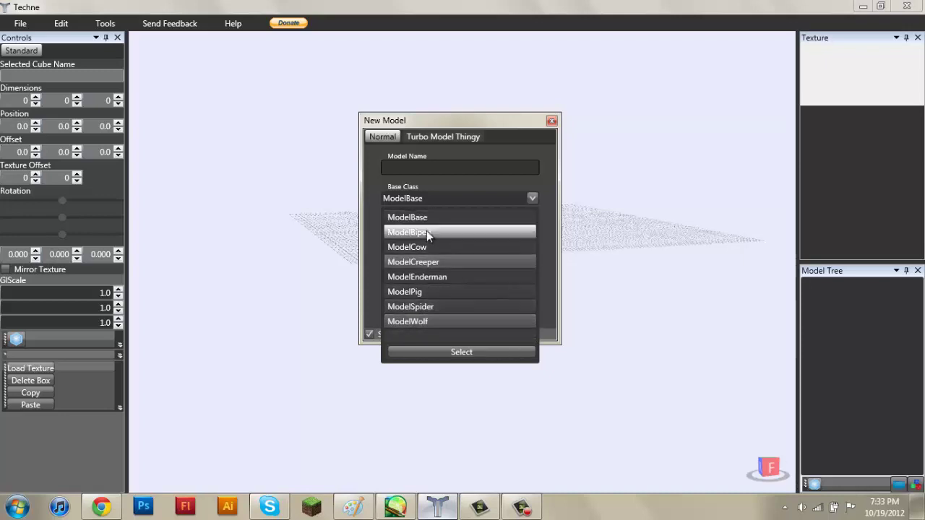
{"action": "left_click", "coordinate": [418, 322]}
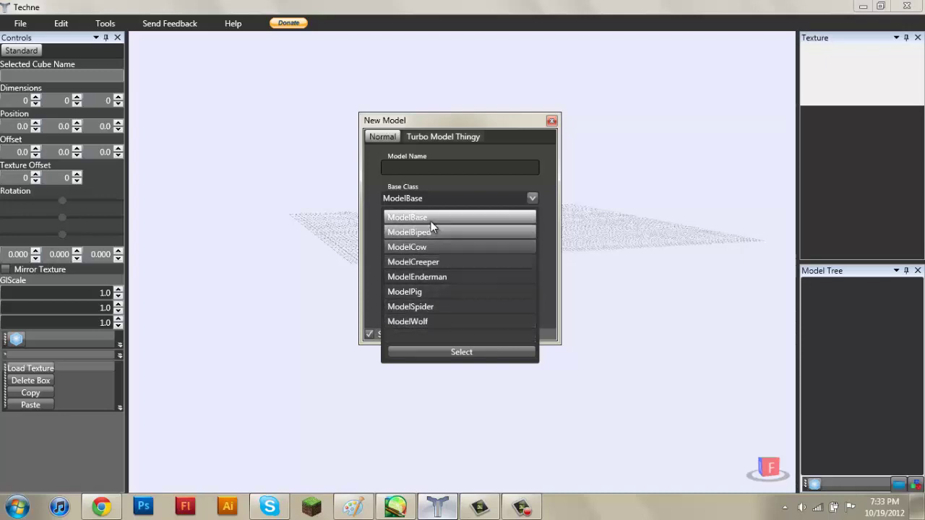
{"action": "left_click", "coordinate": [414, 324]}
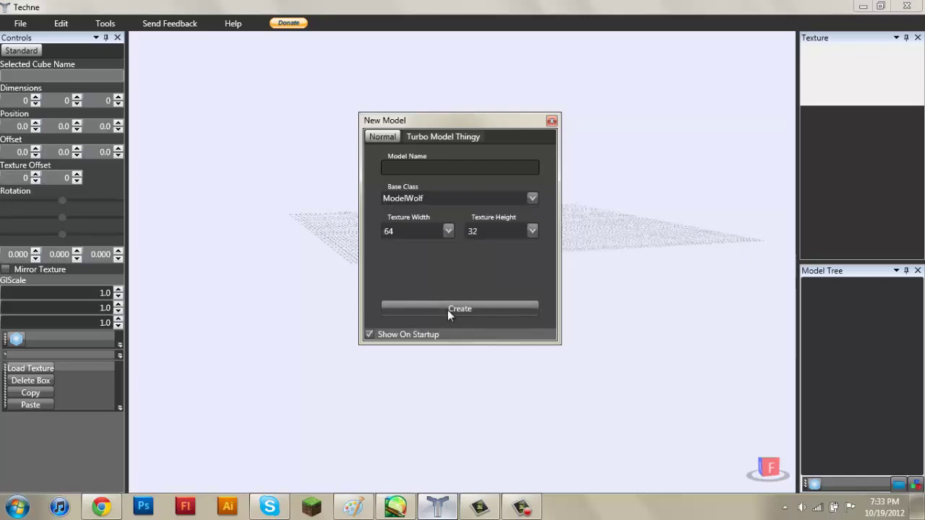
{"action": "left_click", "coordinate": [448, 310]}
{"action": "right_click_drag", "start_coordinate": [493, 268], "coordinate": [554, 270]}
{"action": "scroll", "coordinate": [387, 260], "scroll_direction": "up", "scroll_amount": 5}
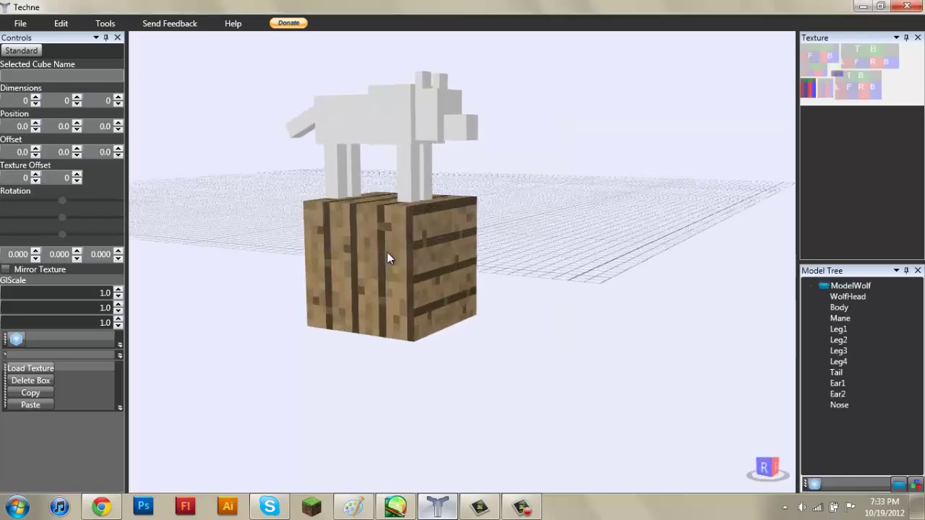
{"action": "right_click_drag", "start_coordinate": [388, 258], "coordinate": [476, 281]}
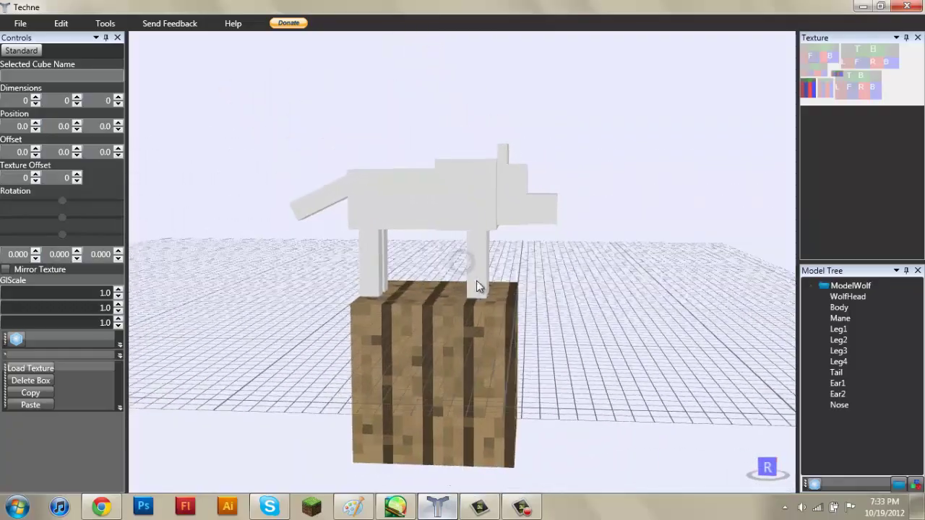
{"action": "right_click_drag", "start_coordinate": [500, 228], "coordinate": [383, 233]}
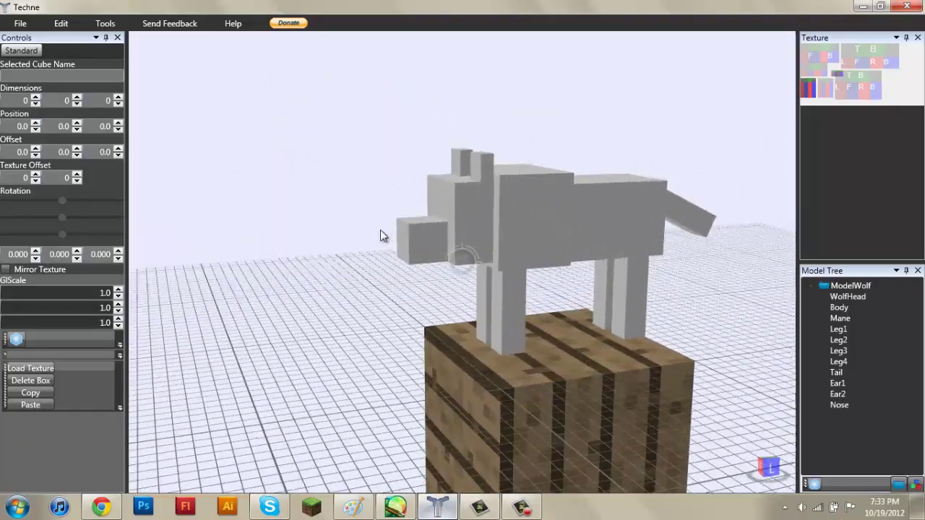
{"action": "right_click_drag", "start_coordinate": [532, 301], "coordinate": [515, 262]}
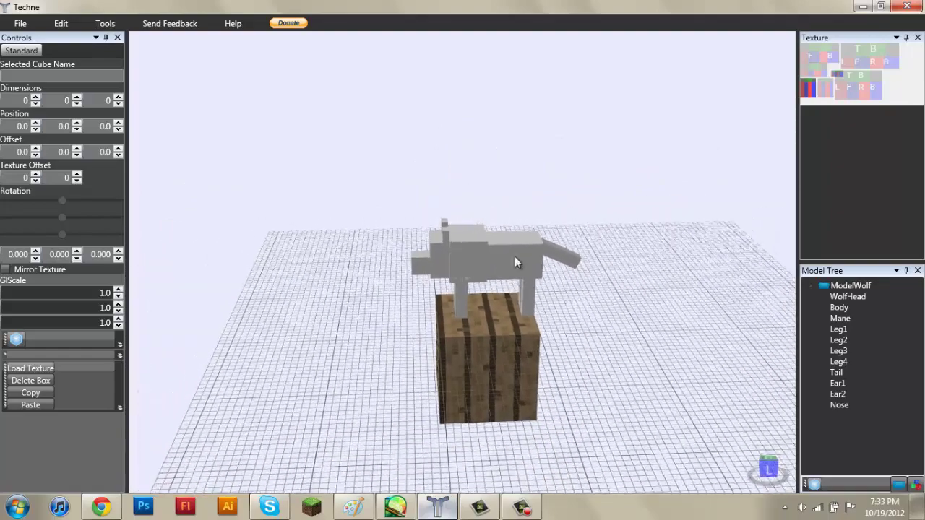
{"action": "mouse_move", "coordinate": [485, 294]}
{"action": "right_mouse_down"}
{"action": "mouse_move", "coordinate": [564, 283]}
{"action": "mouse_move", "coordinate": [433, 291]}
{"action": "mouse_move", "coordinate": [524, 288]}
{"action": "right_mouse_up"}
Step: Create a new model from the ModelBase class with a 64 by 32 texture, and add a box to it
{"action": "left_click", "coordinate": [20, 22]}
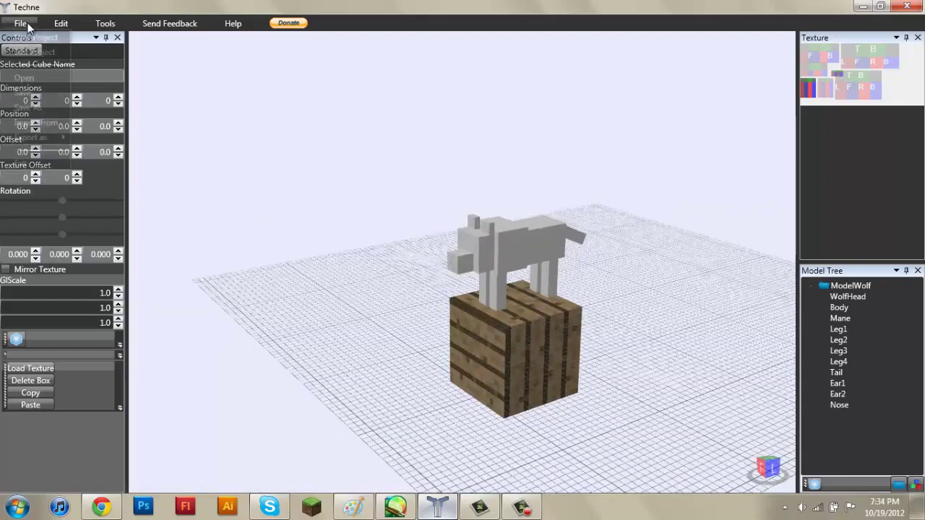
{"action": "left_click", "coordinate": [34, 39]}
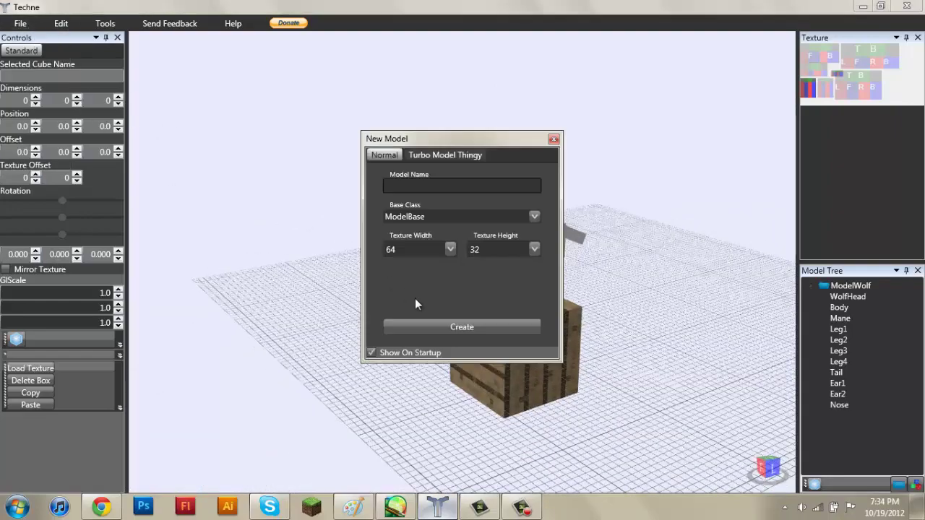
{"action": "left_click", "coordinate": [437, 327]}
{"action": "right_click_drag", "start_coordinate": [531, 331], "coordinate": [453, 283]}
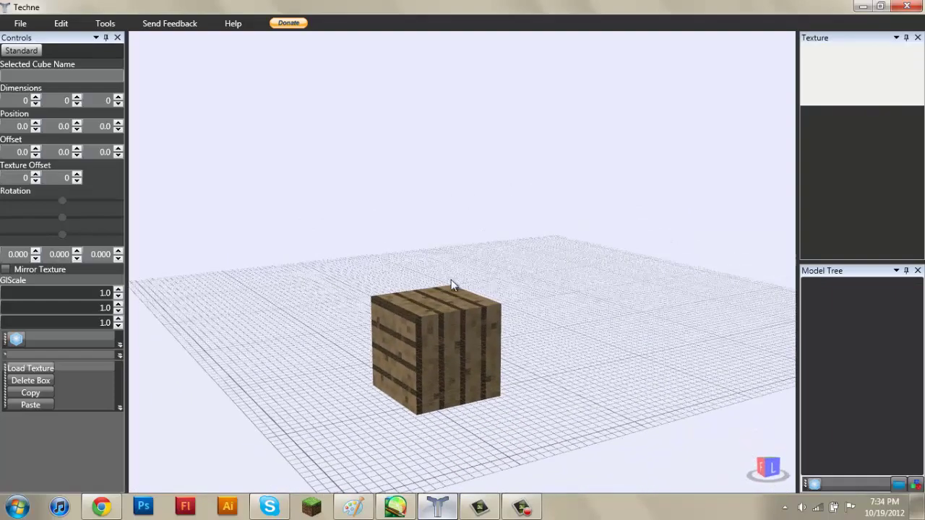
{"action": "left_click", "coordinate": [20, 347]}
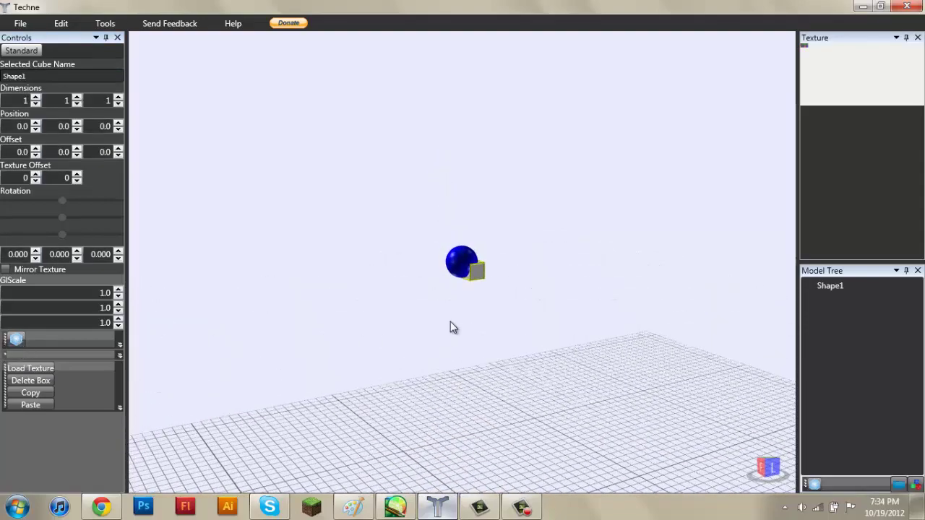
Step: Examine the new box from several angles and distances in relation to the wooden reference block and the grid
{"action": "mouse_move", "coordinate": [465, 310]}
{"action": "right_mouse_down"}
{"action": "mouse_move", "coordinate": [556, 311]}
{"action": "mouse_move", "coordinate": [406, 335]}
{"action": "mouse_move", "coordinate": [357, 308]}
{"action": "mouse_move", "coordinate": [444, 312]}
{"action": "mouse_move", "coordinate": [467, 344]}
{"action": "mouse_move", "coordinate": [464, 316]}
{"action": "right_mouse_up"}
{"action": "scroll", "coordinate": [444, 311], "scroll_direction": "down", "scroll_amount": 5}
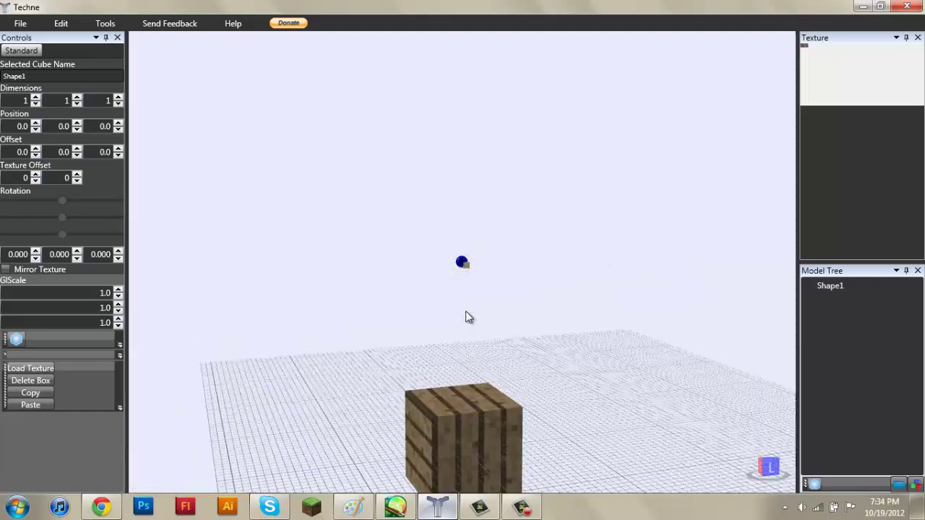
{"action": "scroll", "coordinate": [486, 352], "scroll_direction": "up", "scroll_amount": 3}
{"action": "scroll", "coordinate": [485, 352], "scroll_direction": "down", "scroll_amount": 3}
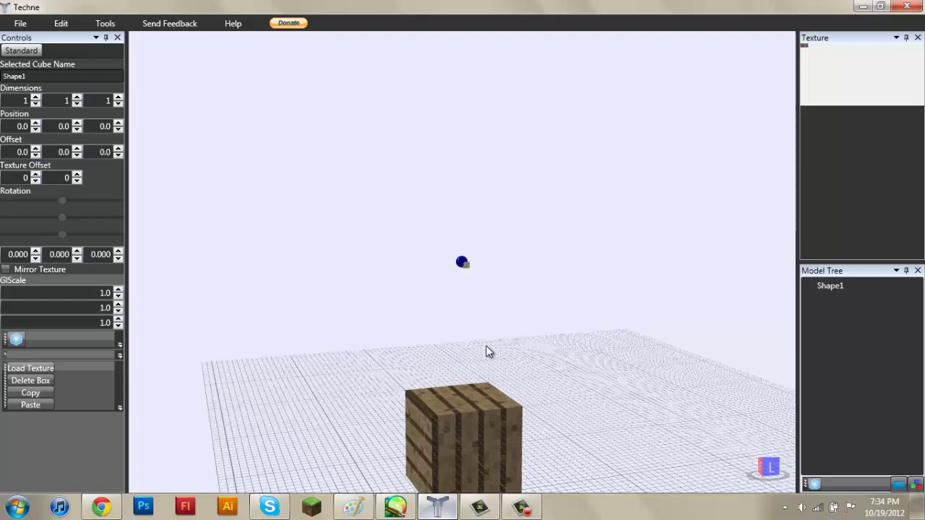
{"action": "scroll", "coordinate": [486, 352], "scroll_direction": "up", "scroll_amount": 4}
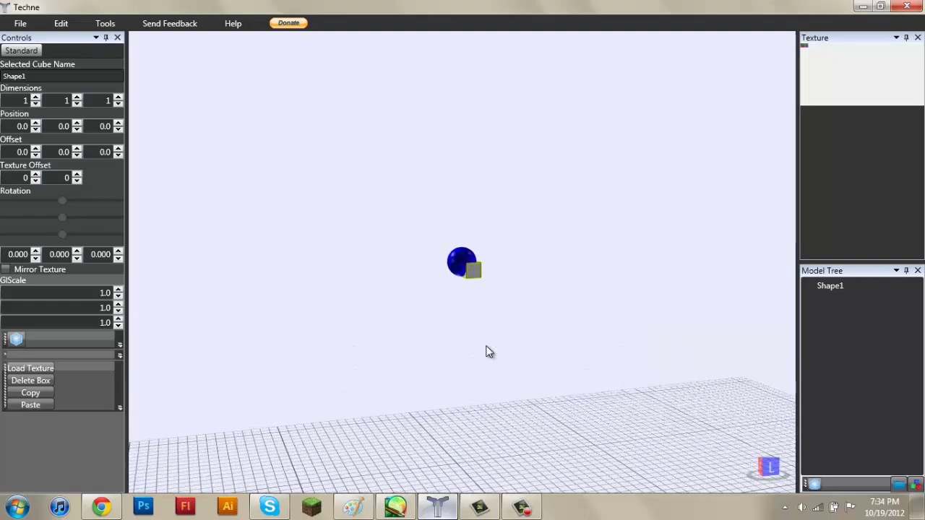
{"action": "scroll", "coordinate": [486, 352], "scroll_direction": "down", "scroll_amount": 4}
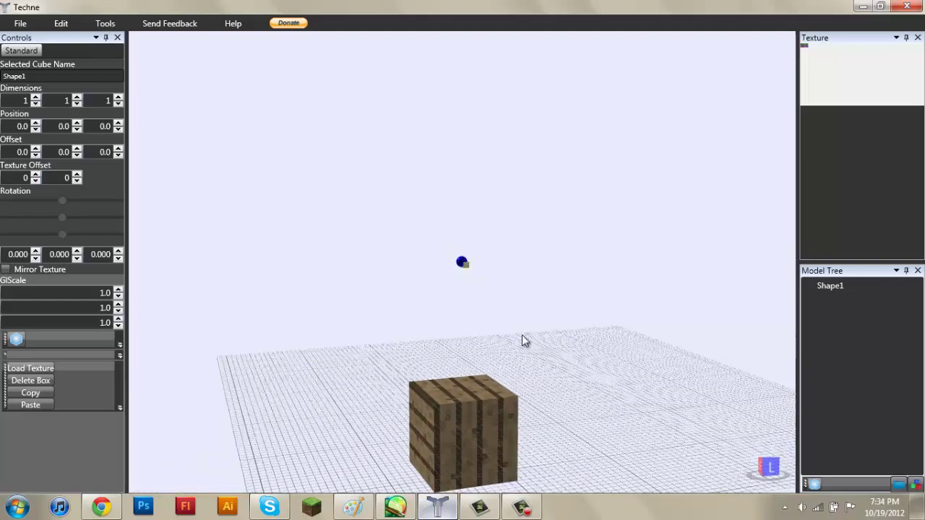
{"action": "right_click_drag", "start_coordinate": [522, 336], "coordinate": [541, 365]}
{"action": "right_click_drag", "start_coordinate": [467, 374], "coordinate": [471, 349]}
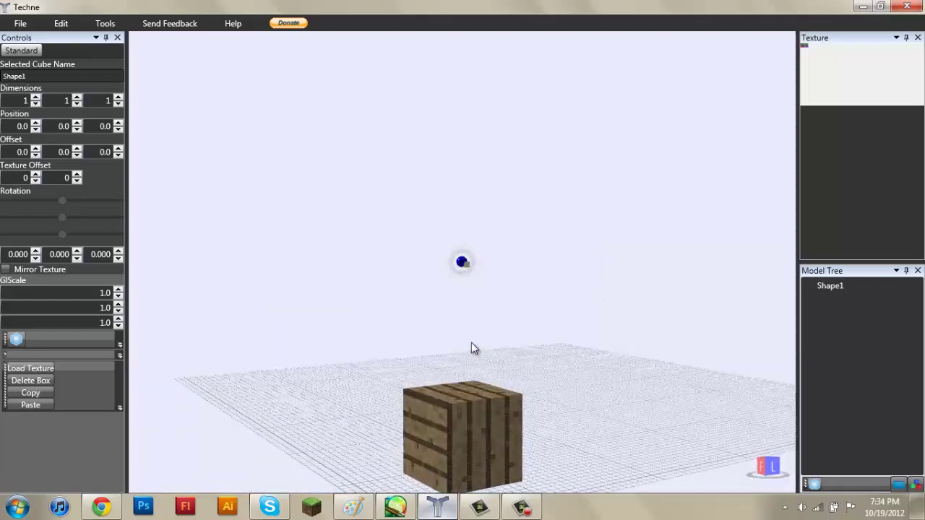
{"action": "scroll", "coordinate": [465, 395], "scroll_direction": "down", "scroll_amount": 3}
{"action": "scroll", "coordinate": [464, 395], "scroll_direction": "up", "scroll_amount": 6}
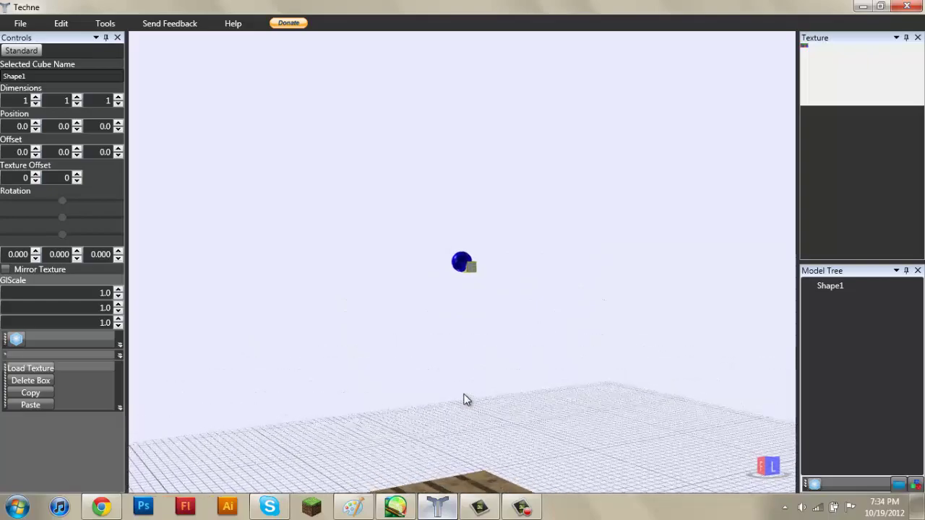
{"action": "right_click_drag", "start_coordinate": [464, 399], "coordinate": [549, 361]}
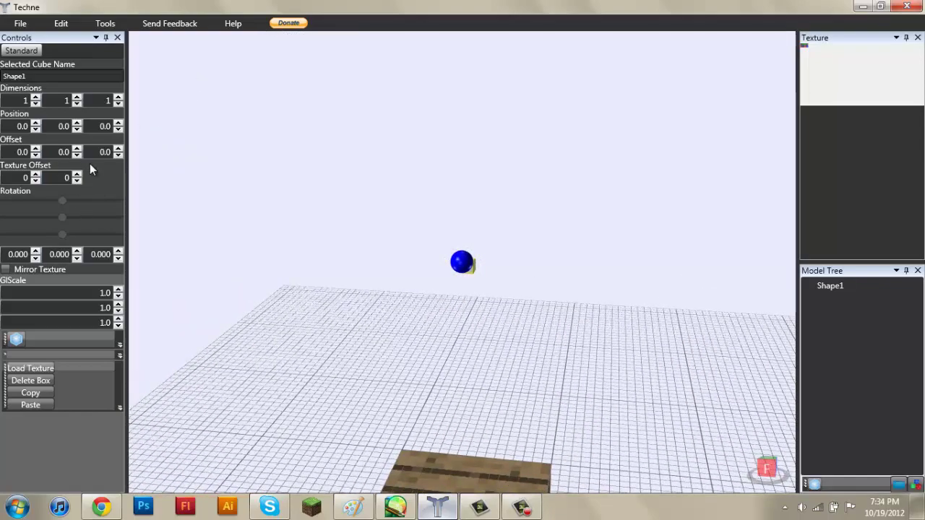
{"action": "right_click_drag", "start_coordinate": [481, 227], "coordinate": [444, 328]}
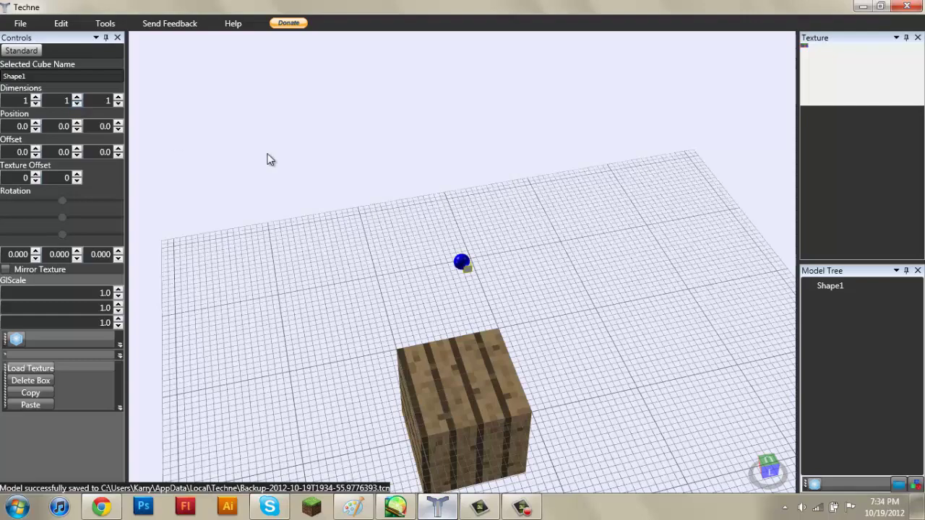
{"action": "right_click_drag", "start_coordinate": [267, 157], "coordinate": [483, 235]}
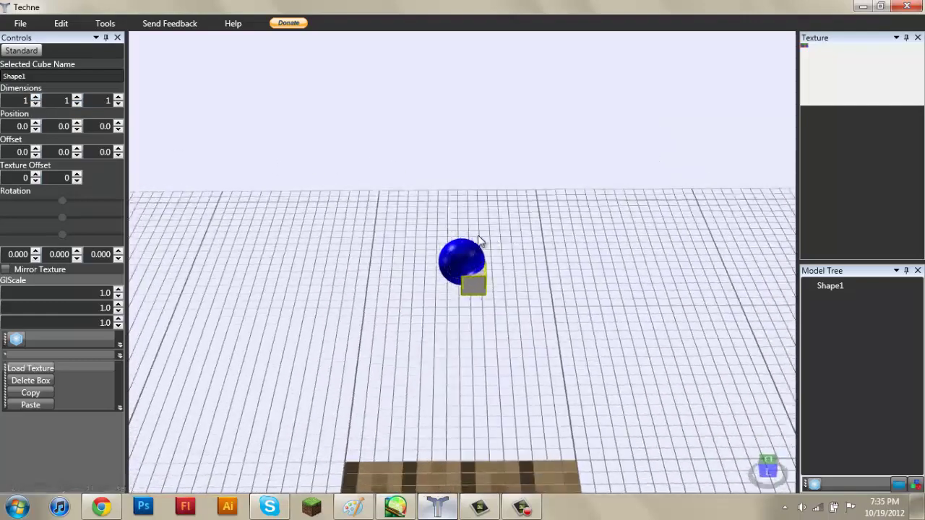
Step: Set the box's first and third dimensions to 6 each
{"action": "left_click", "coordinate": [118, 97]}
{"action": "left_click", "coordinate": [118, 97]}
{"action": "left_click", "coordinate": [118, 97]}
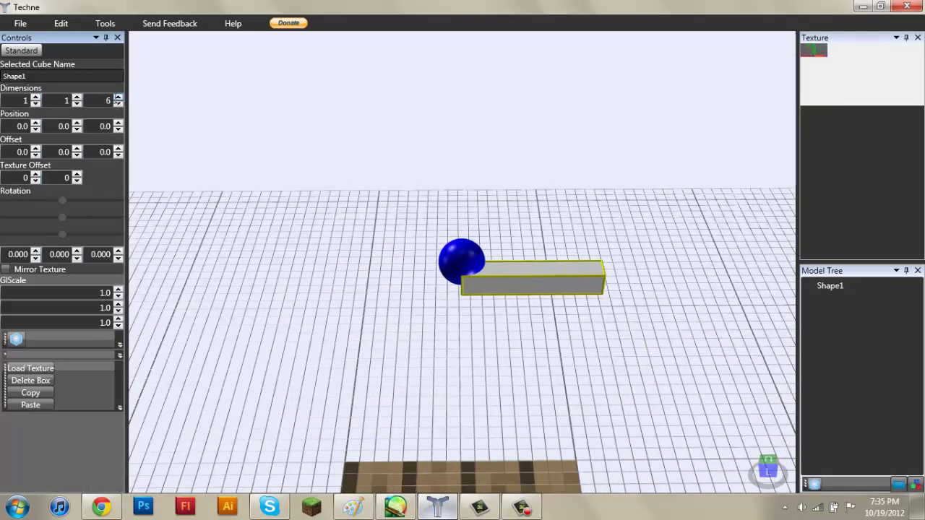
{"action": "left_click", "coordinate": [36, 98]}
{"action": "left_click", "coordinate": [35, 97]}
{"action": "left_click", "coordinate": [36, 98]}
{"action": "left_click", "coordinate": [35, 98]}
{"action": "left_click", "coordinate": [36, 98]}
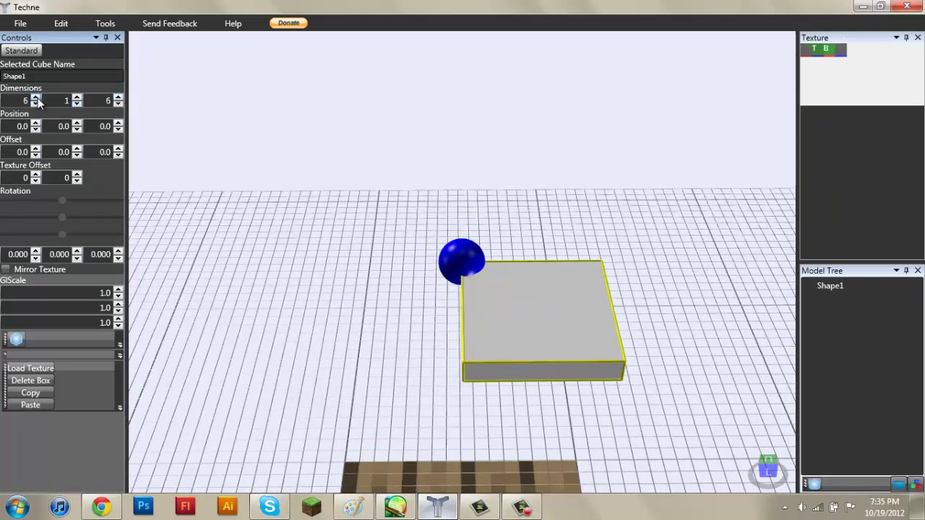
Step: Set the box's height, its second dimension, to 2
{"action": "left_click", "coordinate": [77, 98]}
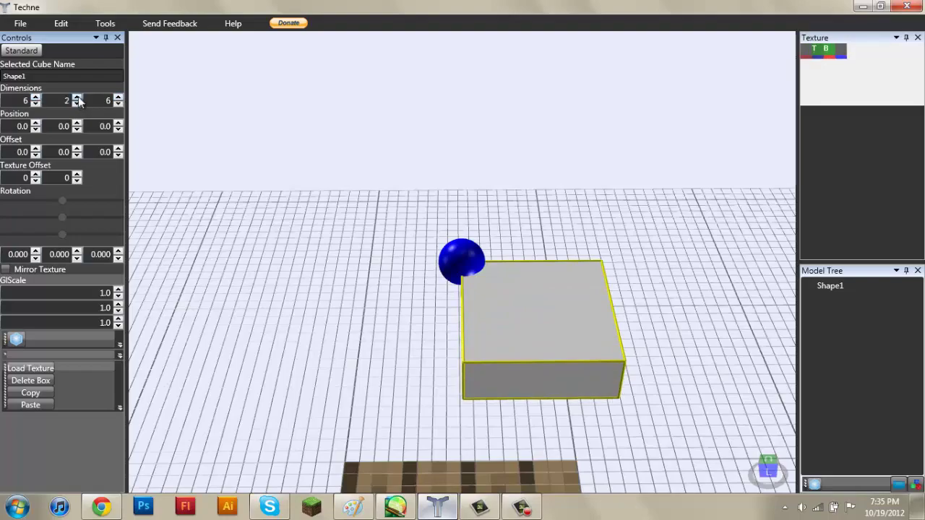
{"action": "left_click", "coordinate": [76, 97]}
{"action": "left_click", "coordinate": [77, 97]}
{"action": "right_click_drag", "start_coordinate": [386, 178], "coordinate": [348, 166]}
{"action": "left_click", "coordinate": [80, 105]}
{"action": "left_click", "coordinate": [79, 105]}
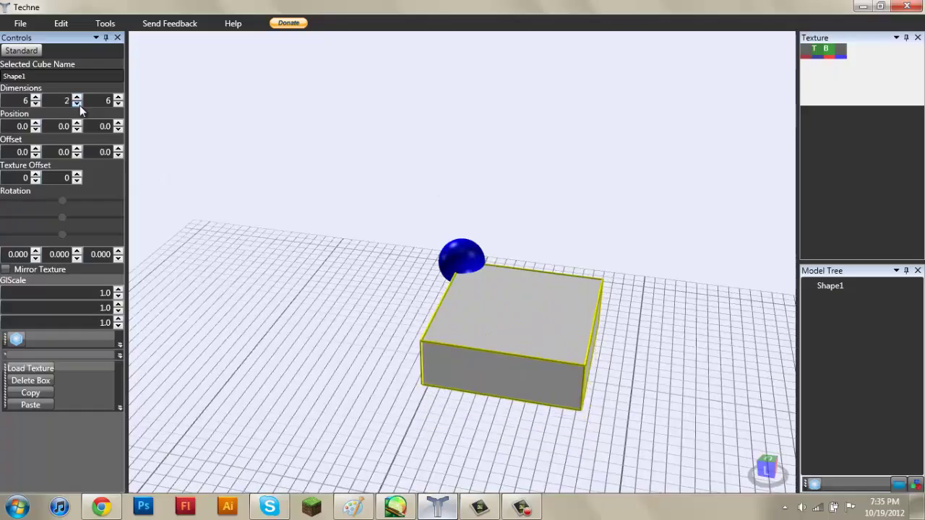
Step: Set the box's third dimension to 4 and check its shape from several sides
{"action": "scroll", "coordinate": [509, 192], "scroll_direction": "down", "scroll_amount": 3}
{"action": "right_click_drag", "start_coordinate": [509, 191], "coordinate": [466, 233]}
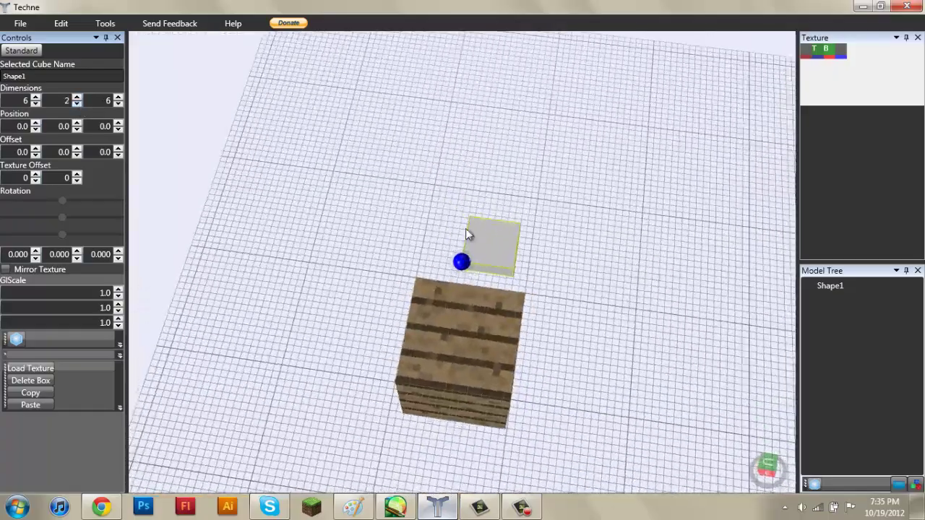
{"action": "left_click", "coordinate": [119, 103]}
{"action": "left_click", "coordinate": [119, 103]}
{"action": "right_click_drag", "start_coordinate": [506, 175], "coordinate": [124, 173]}
{"action": "right_click_drag", "start_coordinate": [171, 216], "coordinate": [456, 256]}
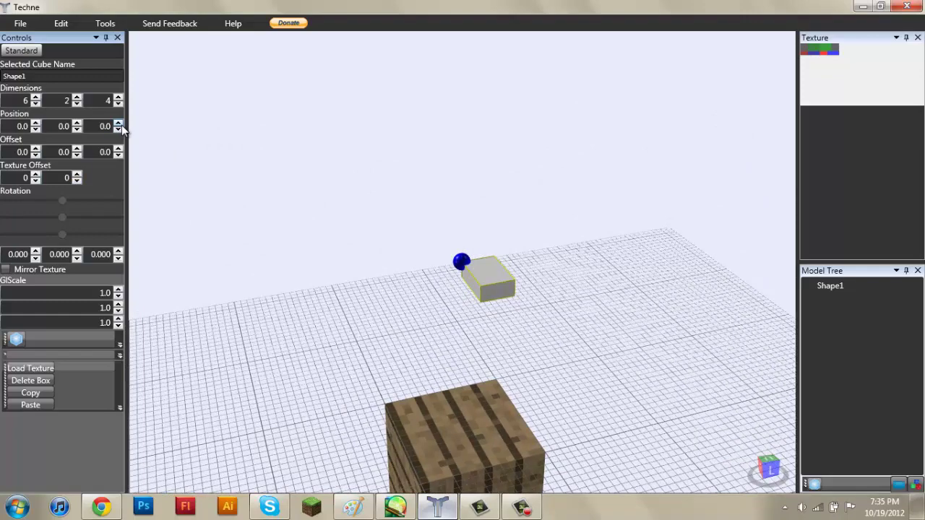
{"action": "right_click_drag", "start_coordinate": [140, 145], "coordinate": [392, 275]}
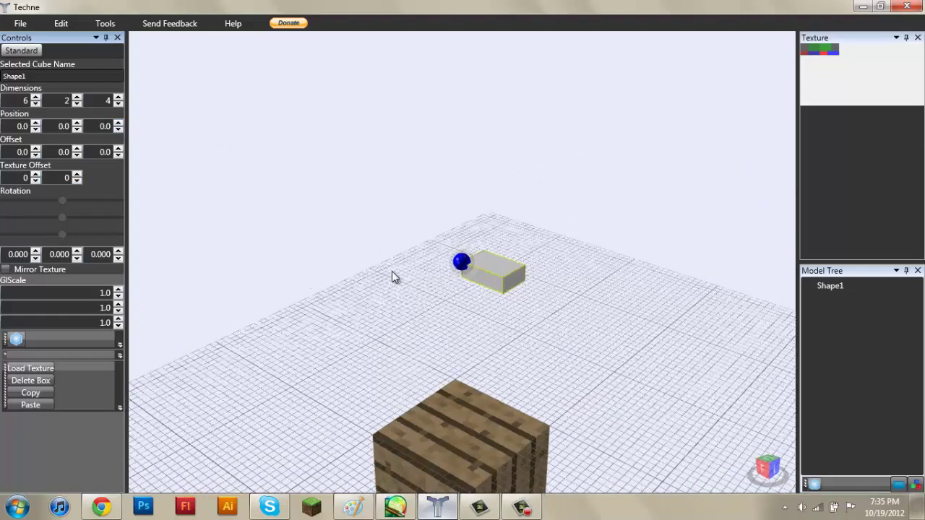
Step: Lower the box onto the wooden reference block by setting its second position value to 19
{"action": "left_click", "coordinate": [118, 123]}
{"action": "left_click", "coordinate": [118, 129]}
{"action": "left_click", "coordinate": [76, 123]}
{"action": "mouse_move", "coordinate": [338, 211]}
{"action": "right_mouse_down"}
{"action": "mouse_move", "coordinate": [251, 226]}
{"action": "mouse_move", "coordinate": [349, 208]}
{"action": "right_mouse_up"}
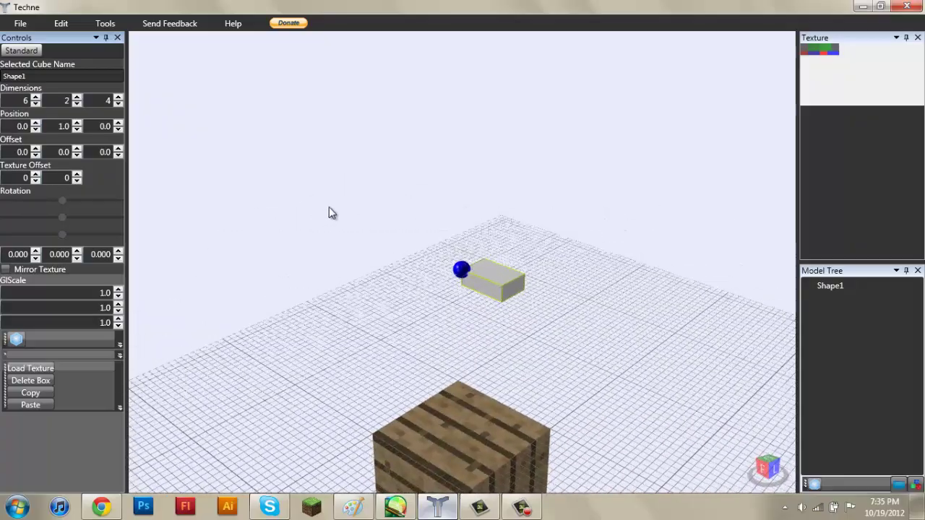
{"action": "scroll", "coordinate": [438, 311], "scroll_direction": "down", "scroll_amount": 5}
{"action": "scroll", "coordinate": [444, 321], "scroll_direction": "up", "scroll_amount": 5}
{"action": "scroll", "coordinate": [496, 363], "scroll_direction": "up", "scroll_amount": 5}
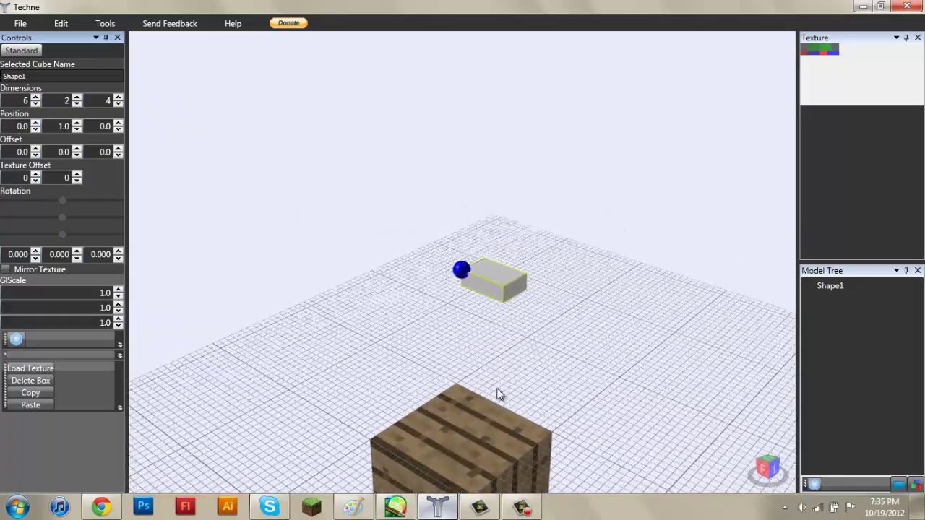
{"action": "scroll", "coordinate": [347, 152], "scroll_direction": "down", "scroll_amount": 2}
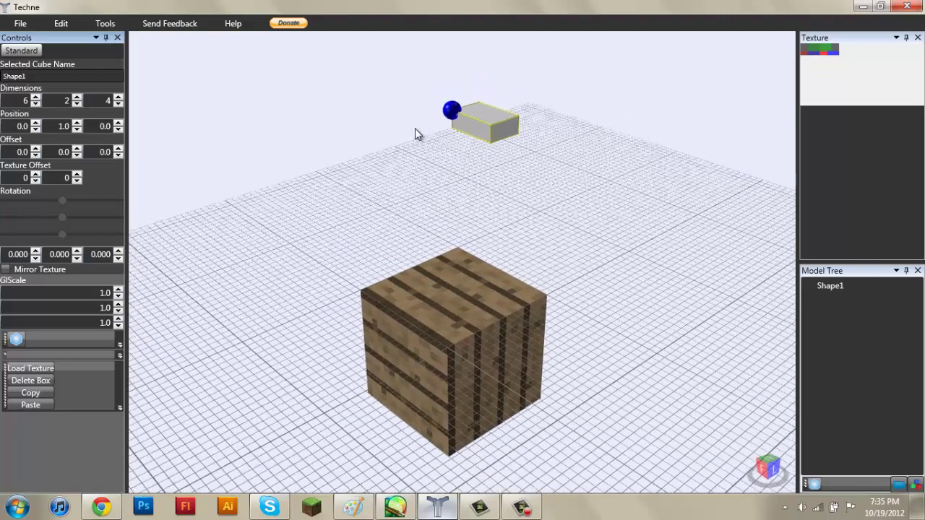
{"action": "left_click_drag", "start_coordinate": [78, 125], "coordinate": [78, 127]}
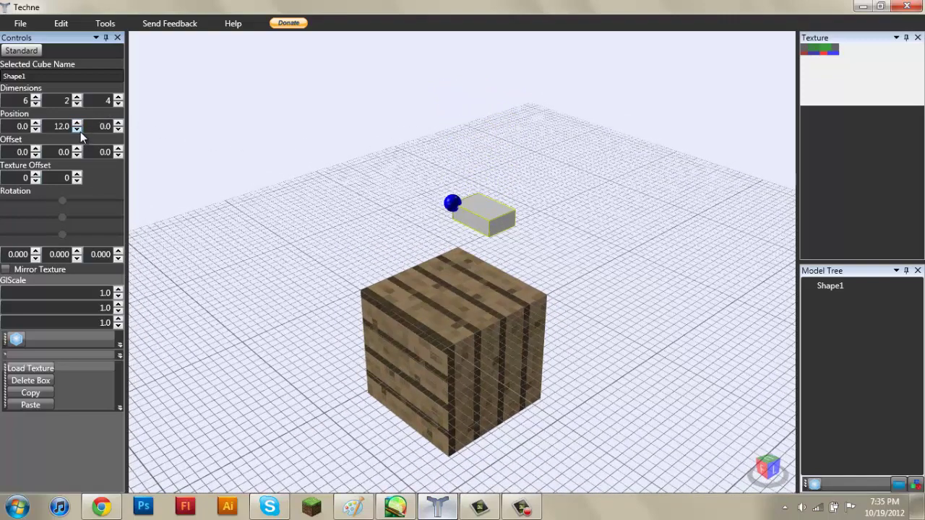
{"action": "left_click", "coordinate": [77, 124]}
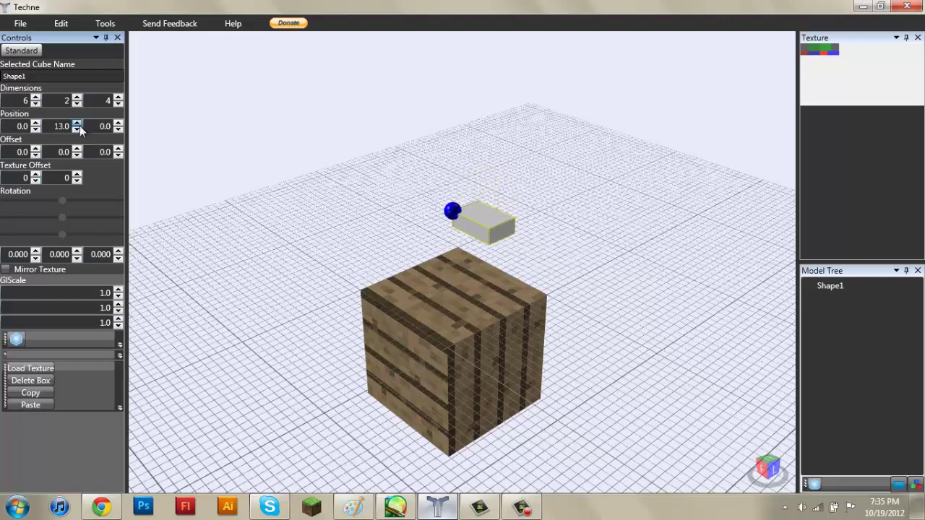
{"action": "left_click_drag", "start_coordinate": [80, 126], "coordinate": [79, 126]}
{"action": "right_click_drag", "start_coordinate": [367, 207], "coordinate": [183, 181]}
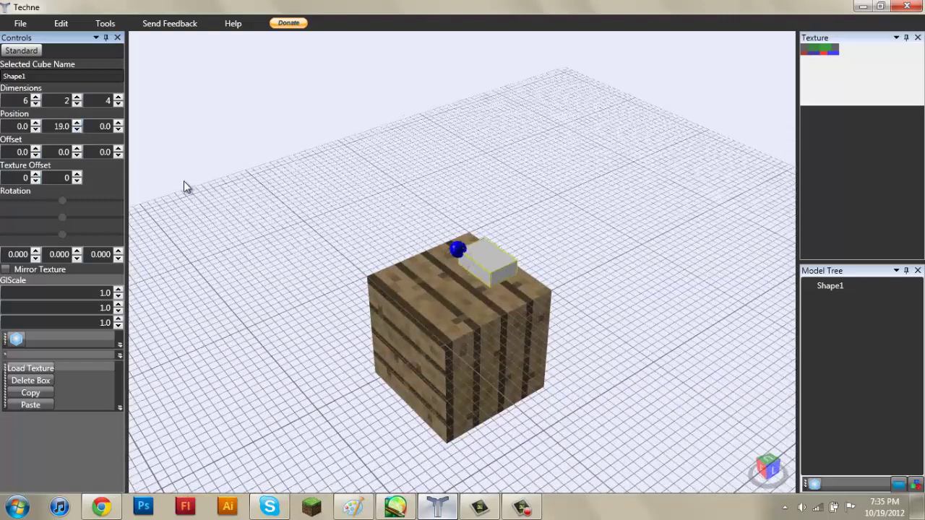
Step: Set the box's third position value to -2
{"action": "left_click", "coordinate": [118, 129]}
{"action": "left_click", "coordinate": [119, 130]}
{"action": "right_click_drag", "start_coordinate": [382, 202], "coordinate": [410, 209]}
Step: Try shifting the box along its first position axis to -2 and -1, and return it to 0
{"action": "left_click", "coordinate": [35, 130]}
{"action": "left_click", "coordinate": [35, 130]}
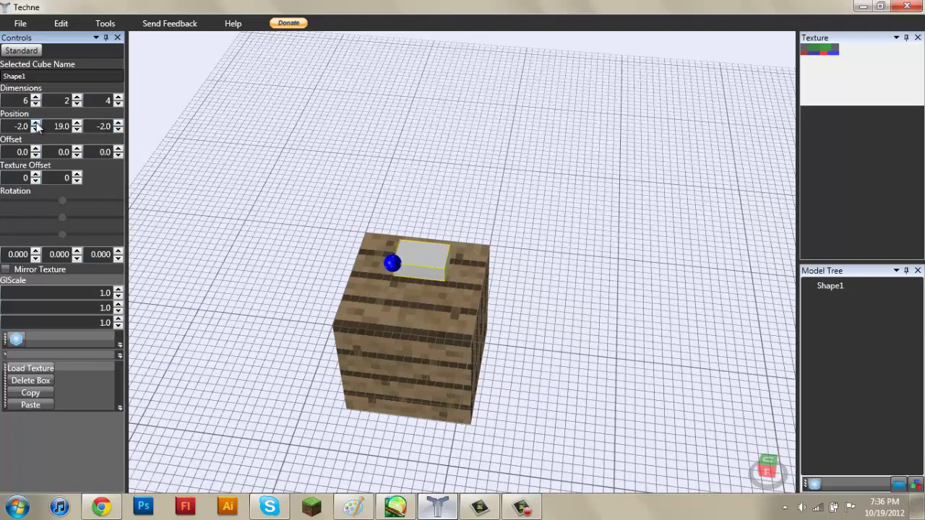
{"action": "left_click", "coordinate": [36, 123]}
{"action": "left_click", "coordinate": [36, 123]}
{"action": "left_click", "coordinate": [36, 123]}
{"action": "left_click", "coordinate": [37, 129]}
{"action": "left_click", "coordinate": [35, 130]}
{"action": "right_click_drag", "start_coordinate": [502, 221], "coordinate": [549, 184]}
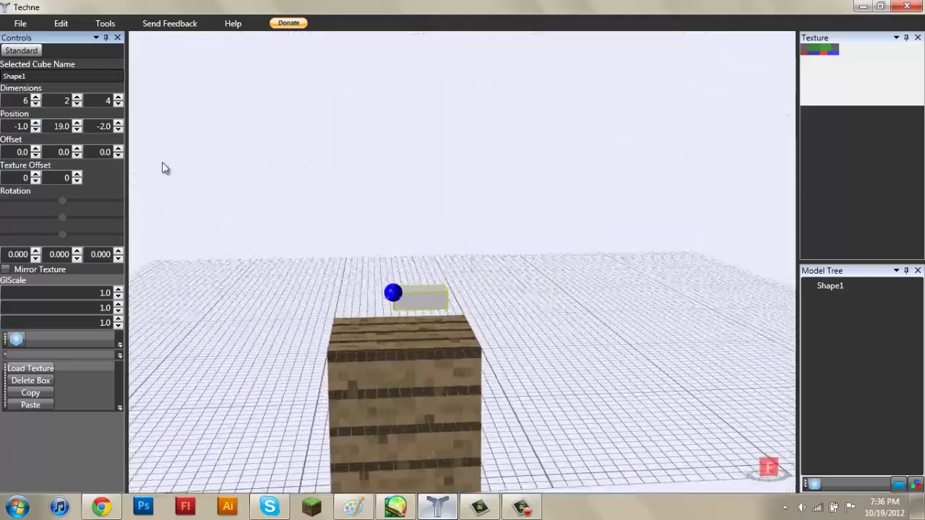
{"action": "left_click", "coordinate": [36, 125]}
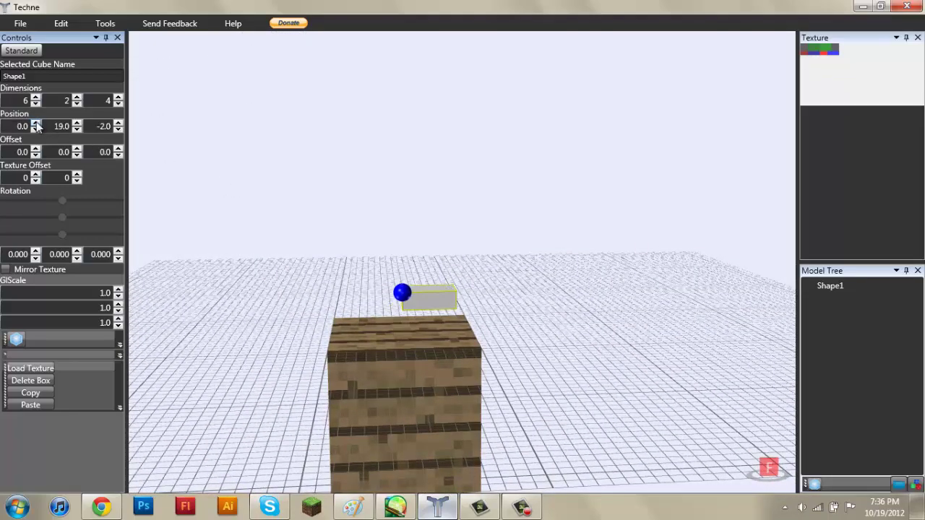
{"action": "right_click_drag", "start_coordinate": [289, 174], "coordinate": [441, 258]}
{"action": "right_click_drag", "start_coordinate": [144, 170], "coordinate": [193, 197]}
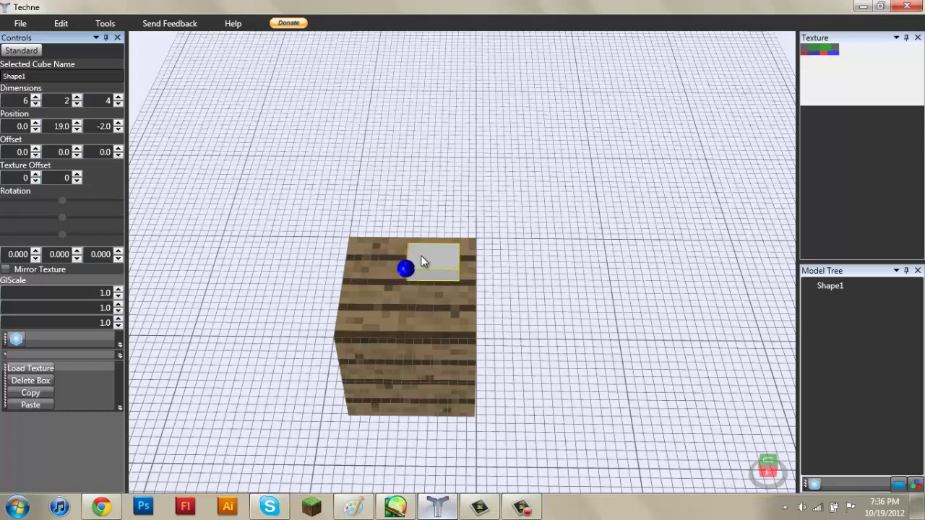
Step: Center the box around its pivot point by setting its first offset value to -3
{"action": "left_click", "coordinate": [36, 155]}
{"action": "left_click", "coordinate": [35, 155]}
{"action": "left_click", "coordinate": [36, 156]}
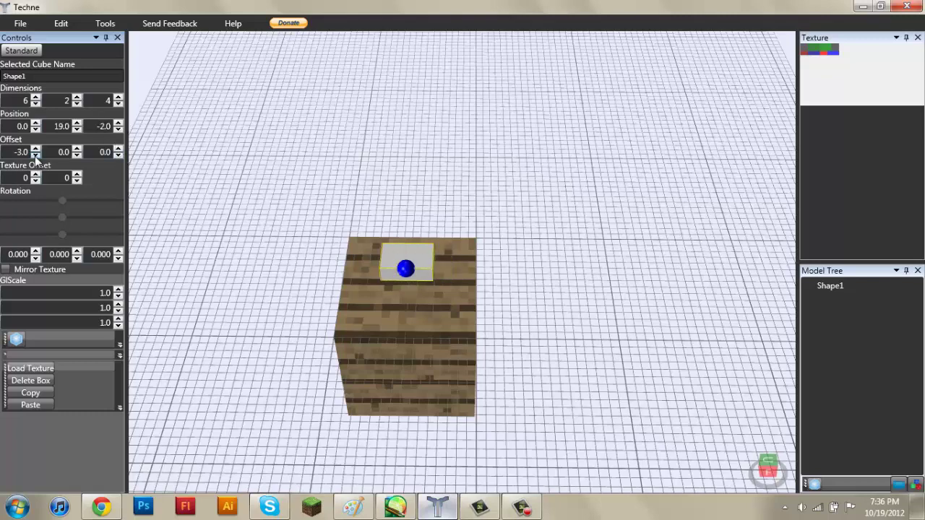
Step: Try a second offset value of -6 on the box and return it to 0
{"action": "left_click", "coordinate": [76, 156]}
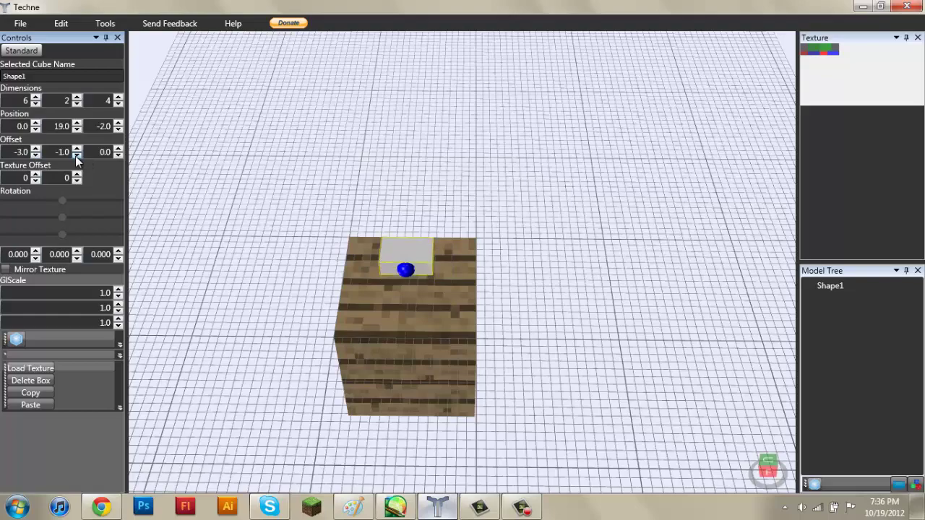
{"action": "left_click", "coordinate": [76, 156]}
{"action": "left_click", "coordinate": [76, 156]}
{"action": "left_click", "coordinate": [76, 156]}
{"action": "left_click", "coordinate": [76, 156]}
{"action": "left_click", "coordinate": [76, 156]}
{"action": "right_click_drag", "start_coordinate": [178, 180], "coordinate": [258, 154]}
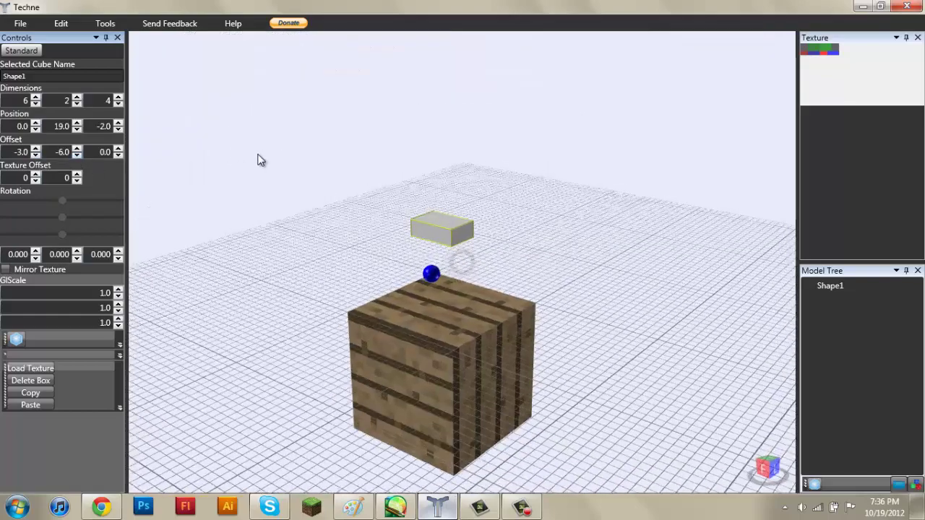
{"action": "left_click", "coordinate": [78, 149]}
{"action": "left_click", "coordinate": [77, 149]}
{"action": "left_click", "coordinate": [77, 149]}
{"action": "left_click", "coordinate": [77, 149]}
{"action": "left_click", "coordinate": [77, 149]}
{"action": "left_click", "coordinate": [78, 149]}
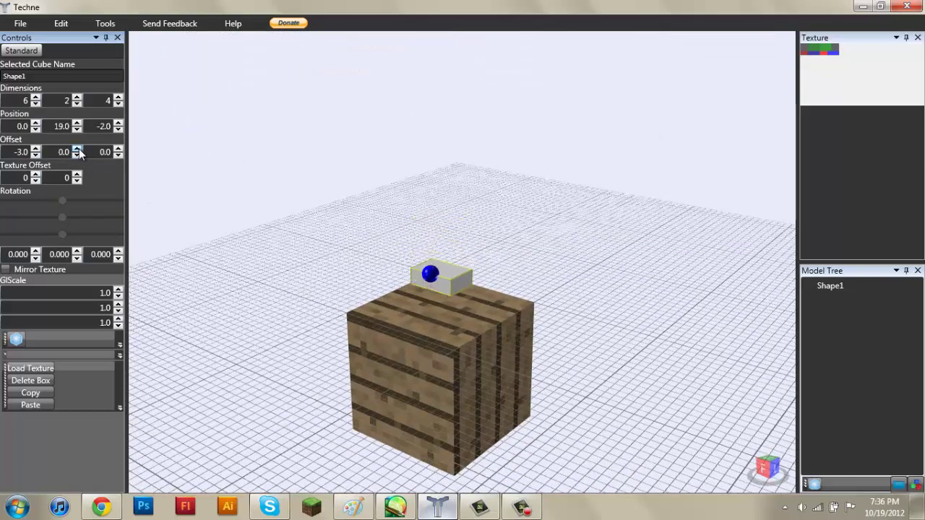
Step: Try second offset values of 1 and 2 on the box and restore the offset to 0
{"action": "left_click", "coordinate": [77, 149]}
{"action": "right_click_drag", "start_coordinate": [475, 181], "coordinate": [614, 181]}
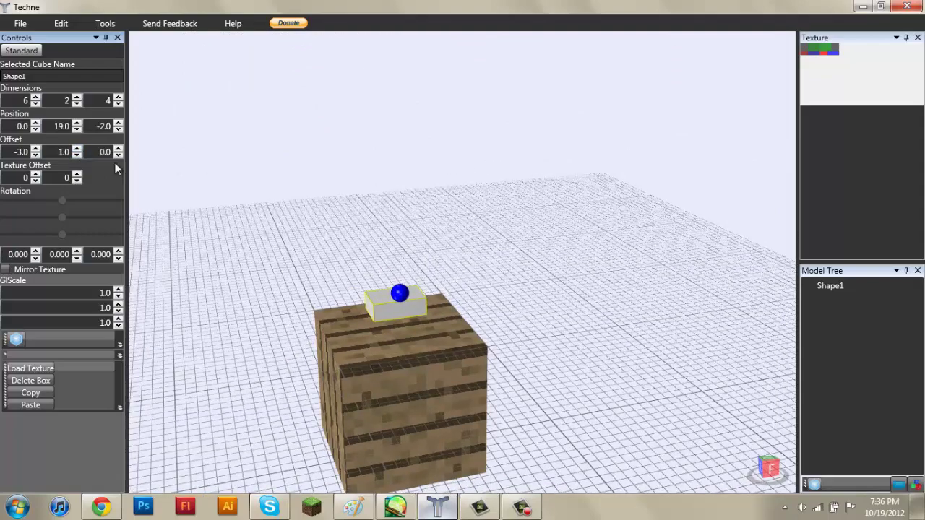
{"action": "left_click", "coordinate": [78, 149]}
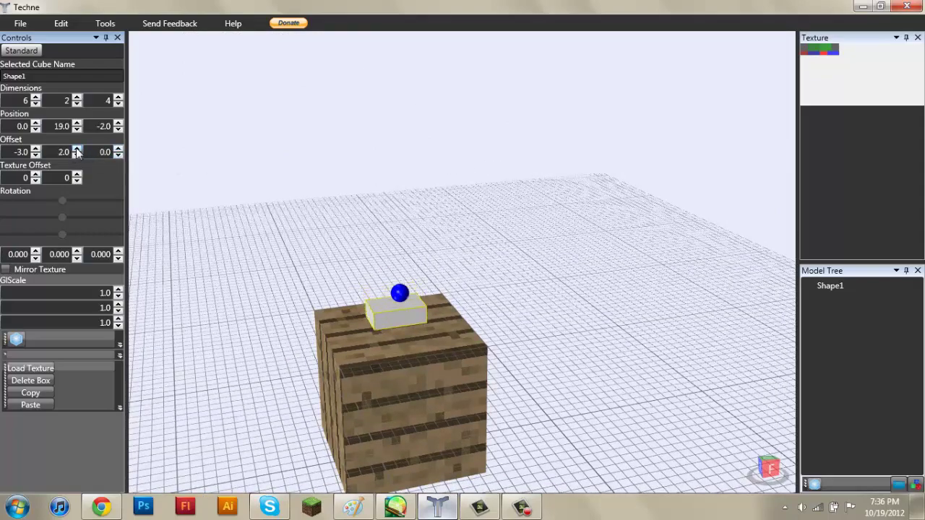
{"action": "left_click", "coordinate": [78, 154]}
{"action": "left_click", "coordinate": [77, 155]}
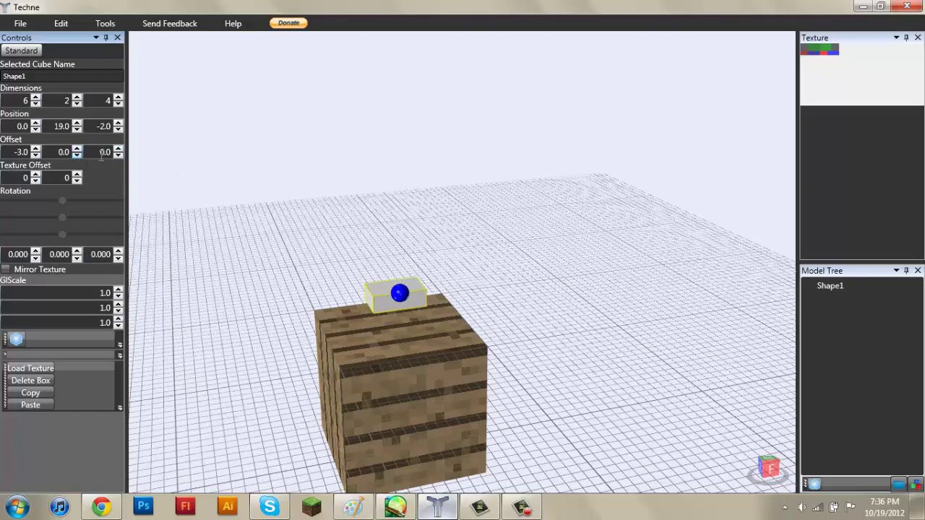
{"action": "right_click_drag", "start_coordinate": [217, 170], "coordinate": [282, 200]}
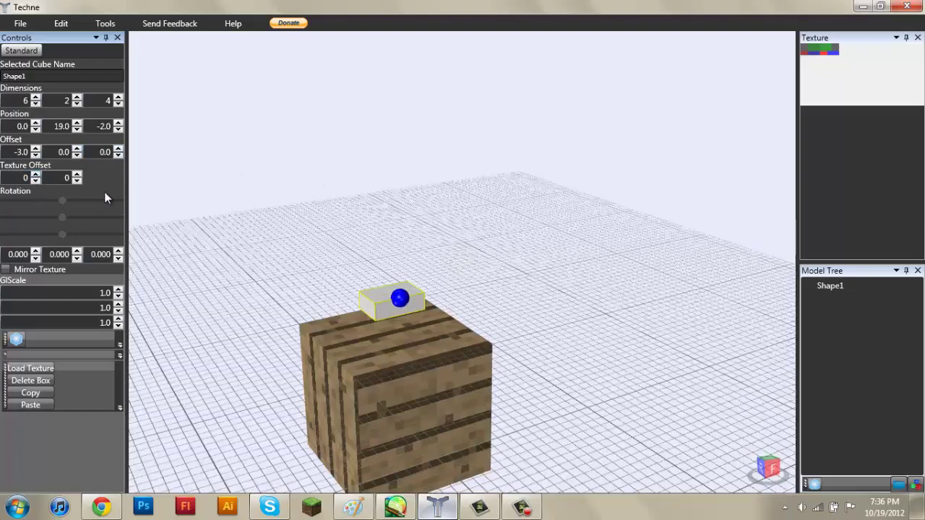
Step: Enlarge the texture view to examine the box's texture layout, and shrink the view again
{"action": "right_click_drag", "start_coordinate": [304, 239], "coordinate": [471, 272]}
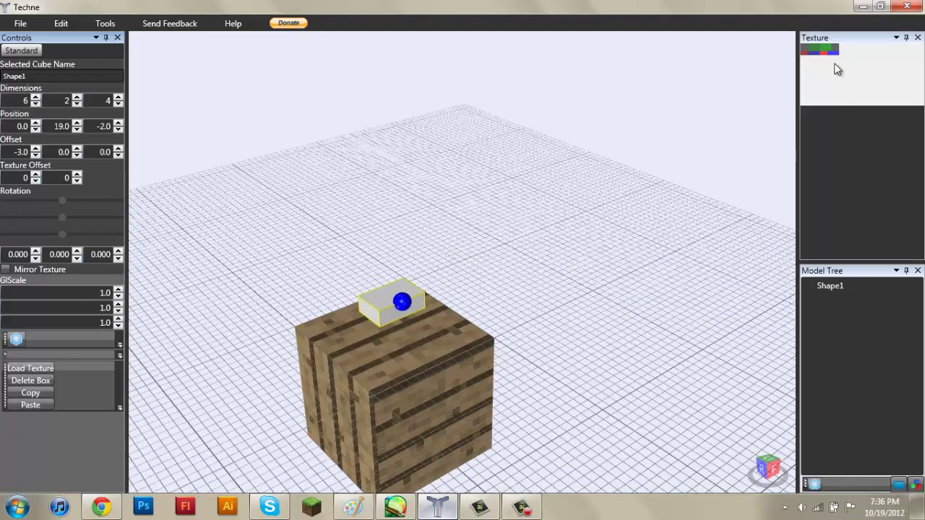
{"action": "left_click_drag", "start_coordinate": [799, 86], "coordinate": [712, 118]}
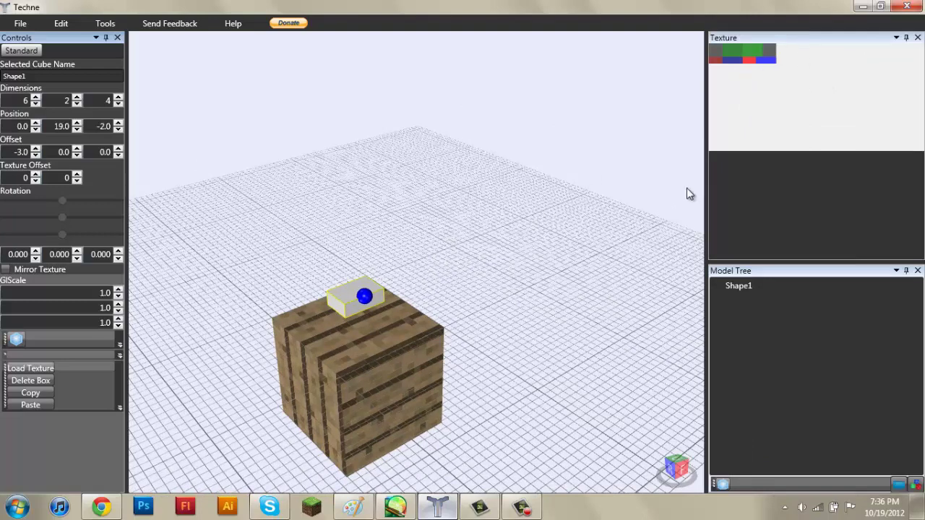
{"action": "left_click_drag", "start_coordinate": [771, 164], "coordinate": [818, 165]}
Step: Try first-axis rotations of 5 and -1 on the box and return the rotation to 0
{"action": "right_click_drag", "start_coordinate": [477, 255], "coordinate": [449, 247]}
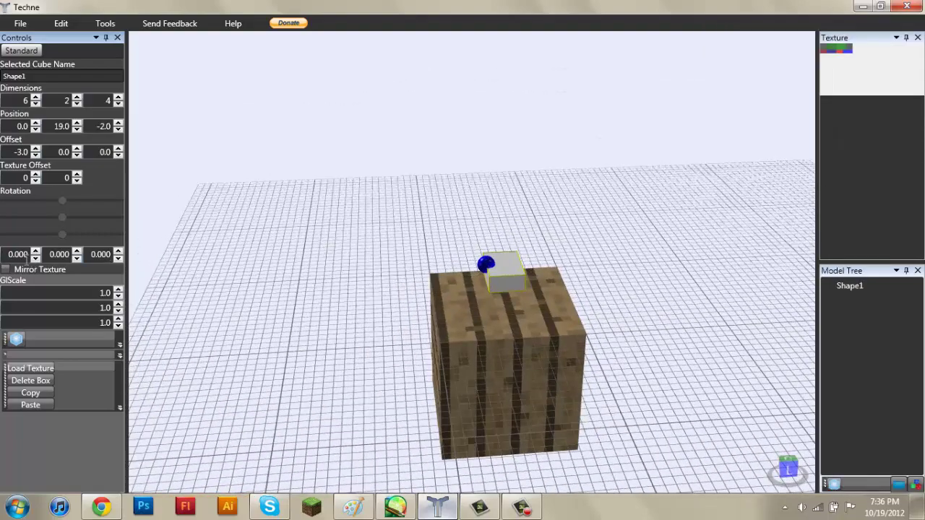
{"action": "left_click", "coordinate": [34, 252]}
{"action": "scroll", "coordinate": [492, 321], "scroll_direction": "up", "scroll_amount": 8}
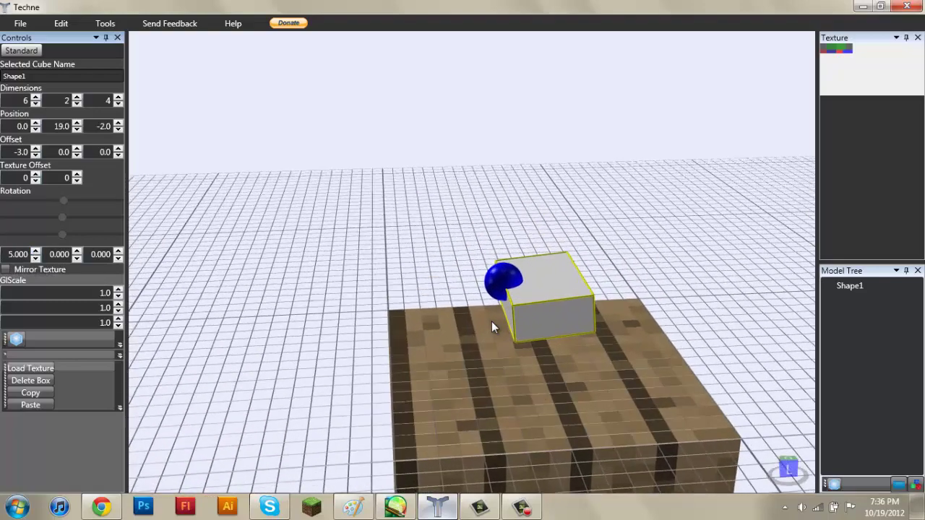
{"action": "right_click_drag", "start_coordinate": [672, 340], "coordinate": [568, 268]}
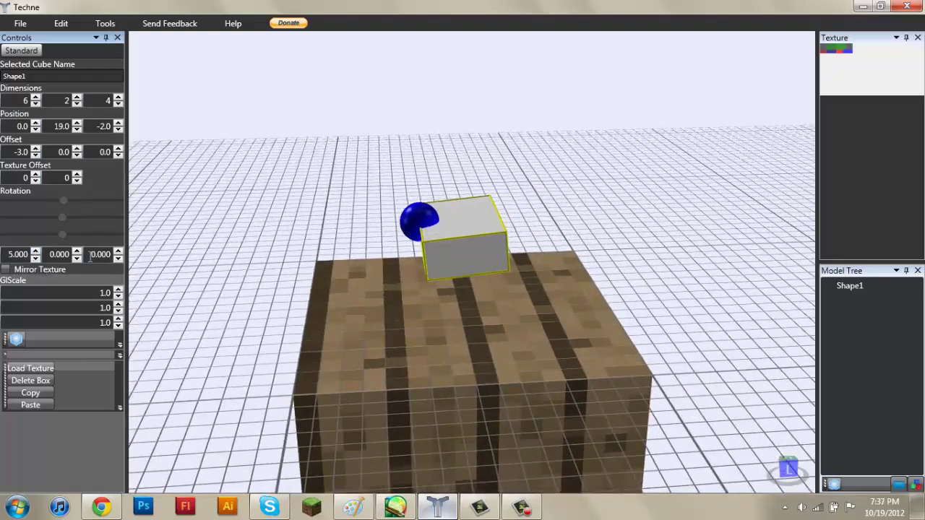
{"action": "left_click_drag", "start_coordinate": [36, 252], "coordinate": [38, 260]}
{"action": "left_click", "coordinate": [34, 252]}
{"action": "left_click", "coordinate": [33, 253]}
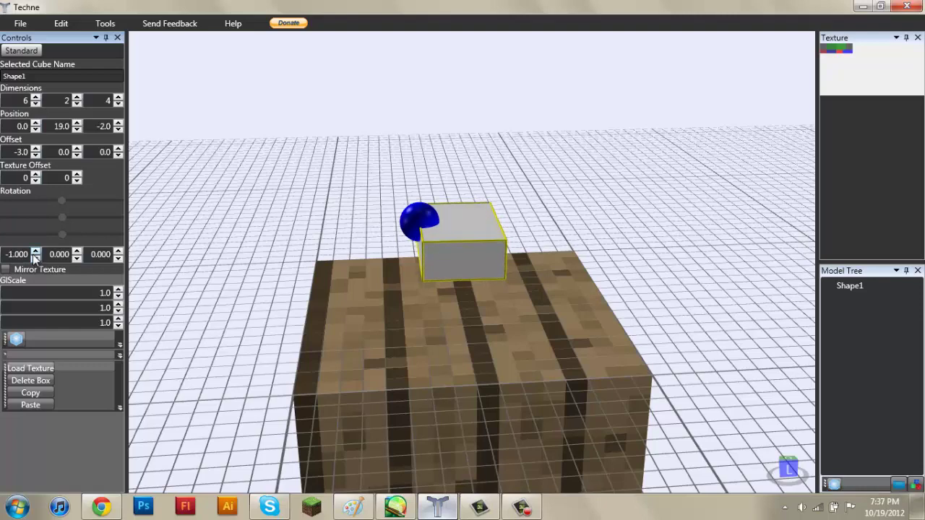
{"action": "left_click", "coordinate": [34, 252]}
{"action": "right_click_drag", "start_coordinate": [260, 279], "coordinate": [346, 279]}
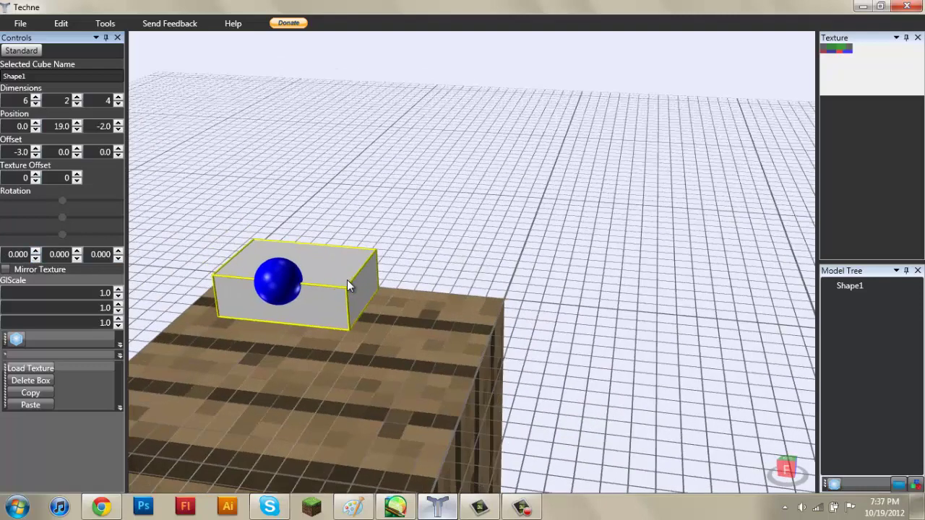
Step: Try rotating the box about its third axis to 12 and reset that rotation to 0
{"action": "left_click_drag", "start_coordinate": [76, 253], "coordinate": [119, 259]}
{"action": "left_click", "coordinate": [76, 258]}
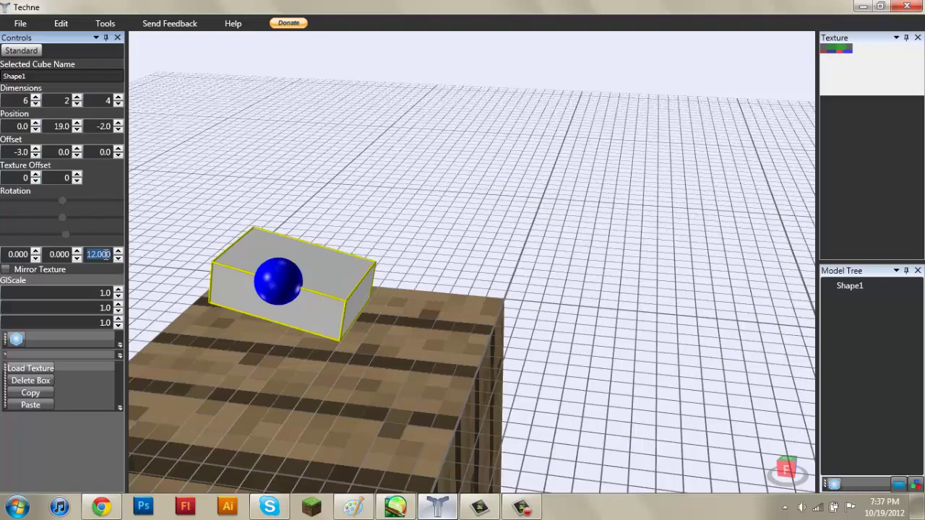
{"action": "type", "text": "0"}
{"action": "key", "text": "Return"}
Step: Set the box's third position value to -1 and check its placement from above
{"action": "right_click_drag", "start_coordinate": [448, 285], "coordinate": [491, 327]}
{"action": "right_click_drag", "start_coordinate": [469, 136], "coordinate": [481, 219]}
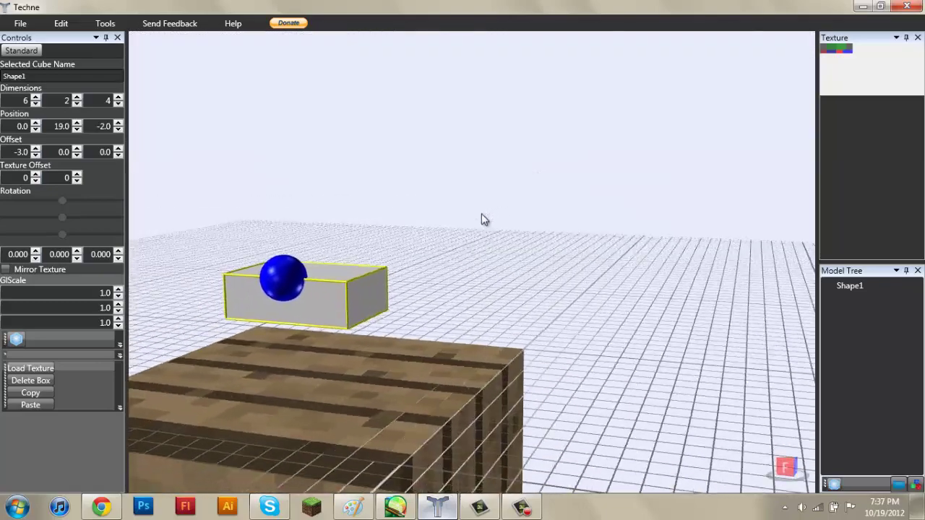
{"action": "left_click", "coordinate": [118, 123]}
{"action": "right_click_drag", "start_coordinate": [264, 169], "coordinate": [394, 234]}
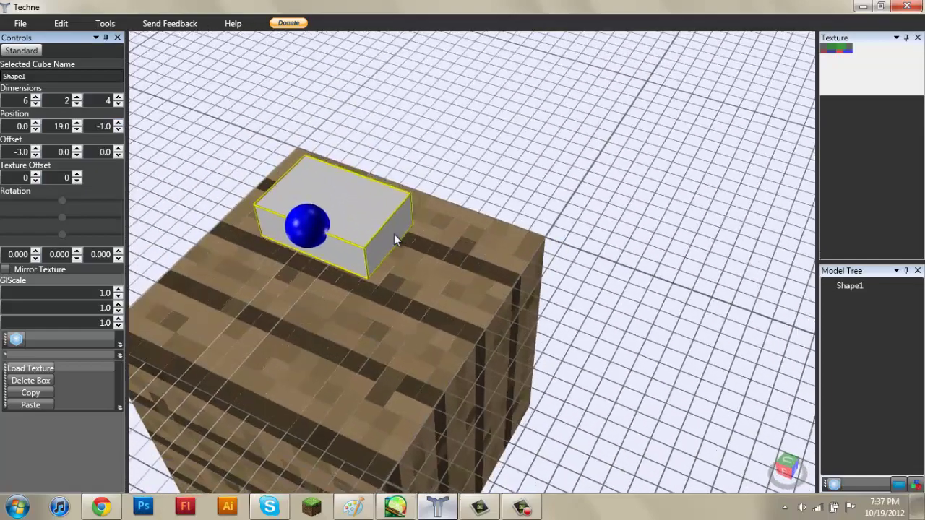
{"action": "right_click_drag", "start_coordinate": [253, 150], "coordinate": [295, 172]}
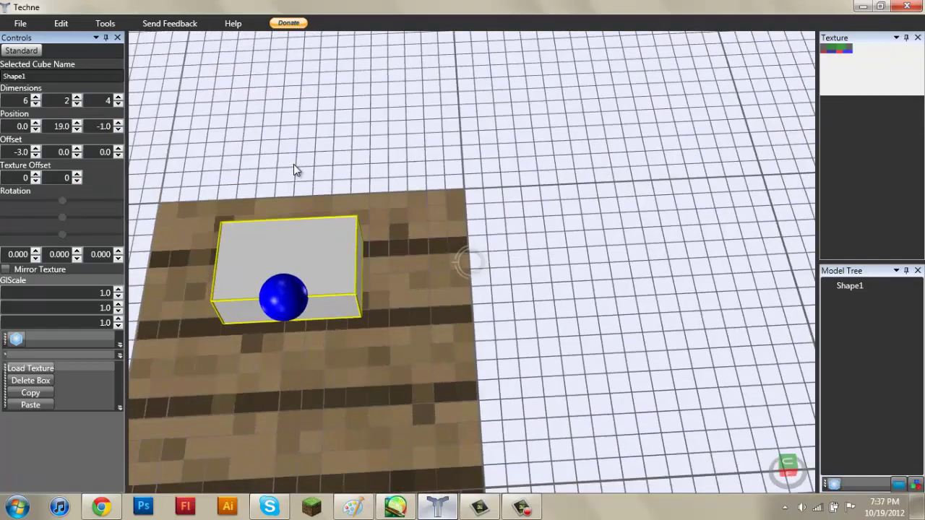
Step: Set the box's first dimension to 4 and check it against the wooden block from the side and front
{"action": "left_click", "coordinate": [35, 103]}
{"action": "left_click", "coordinate": [36, 103]}
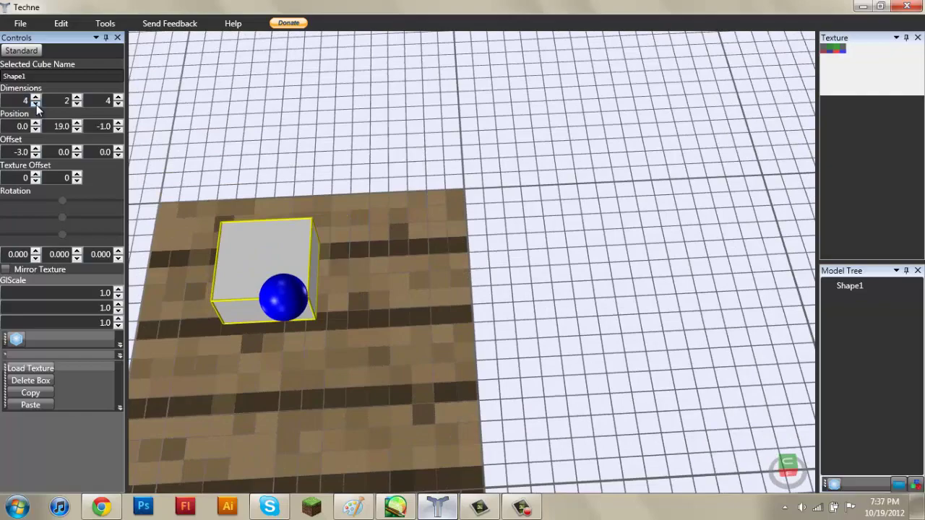
{"action": "right_click_drag", "start_coordinate": [359, 202], "coordinate": [399, 196]}
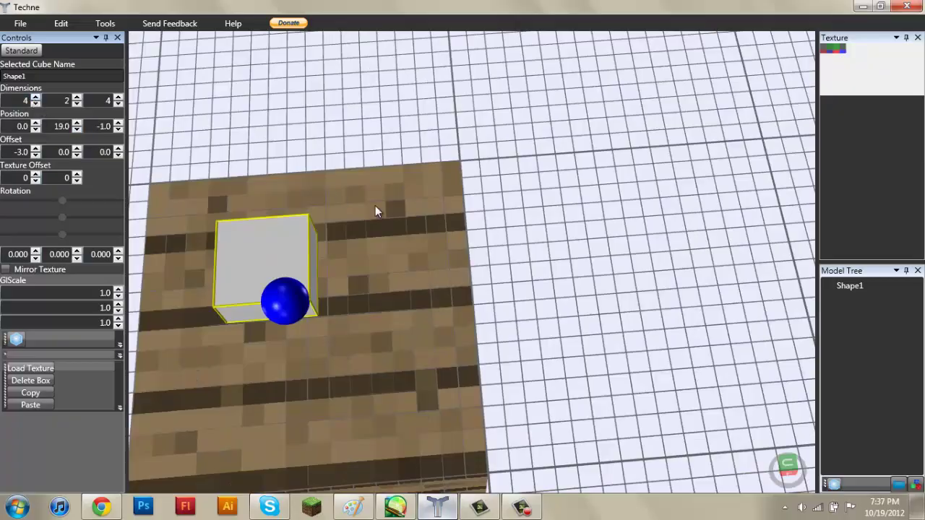
{"action": "right_click_drag", "start_coordinate": [375, 205], "coordinate": [462, 275]}
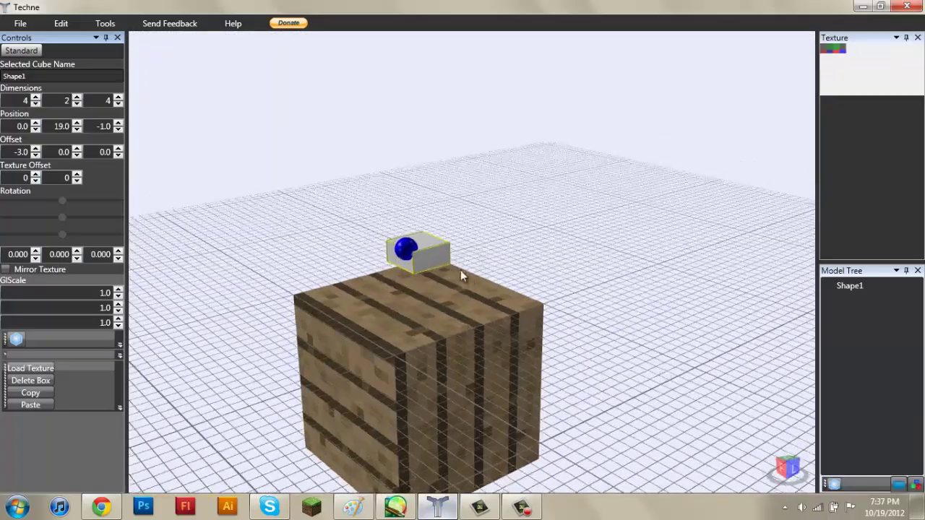
{"action": "left_click", "coordinate": [790, 469]}
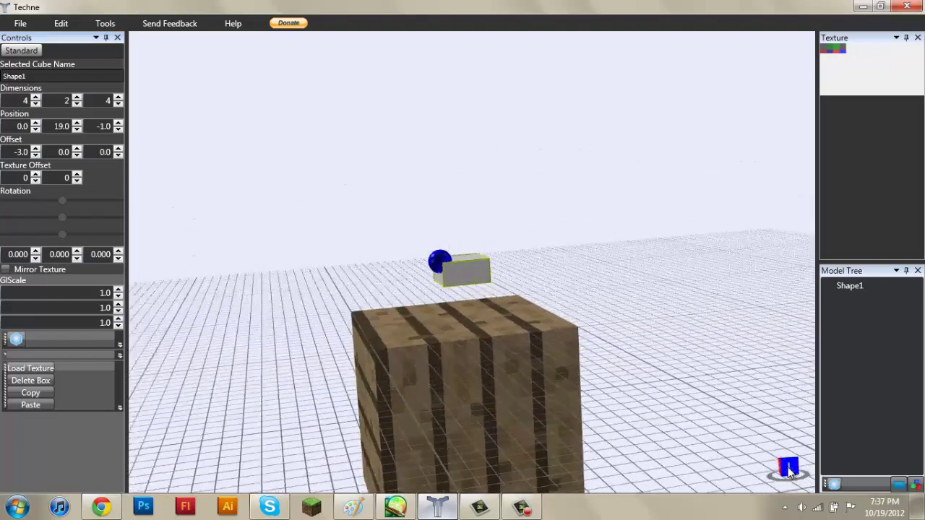
{"action": "right_click_drag", "start_coordinate": [667, 450], "coordinate": [683, 415]}
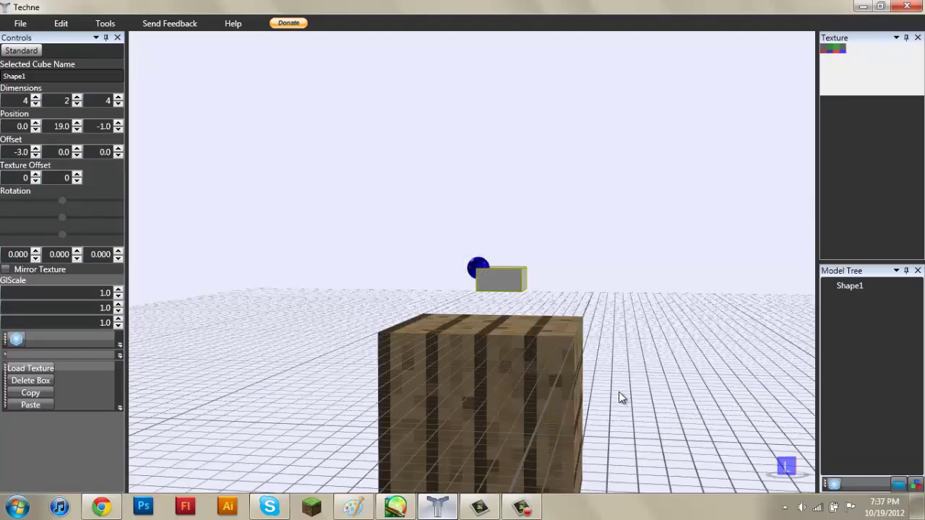
{"action": "right_click_drag", "start_coordinate": [618, 392], "coordinate": [436, 376]}
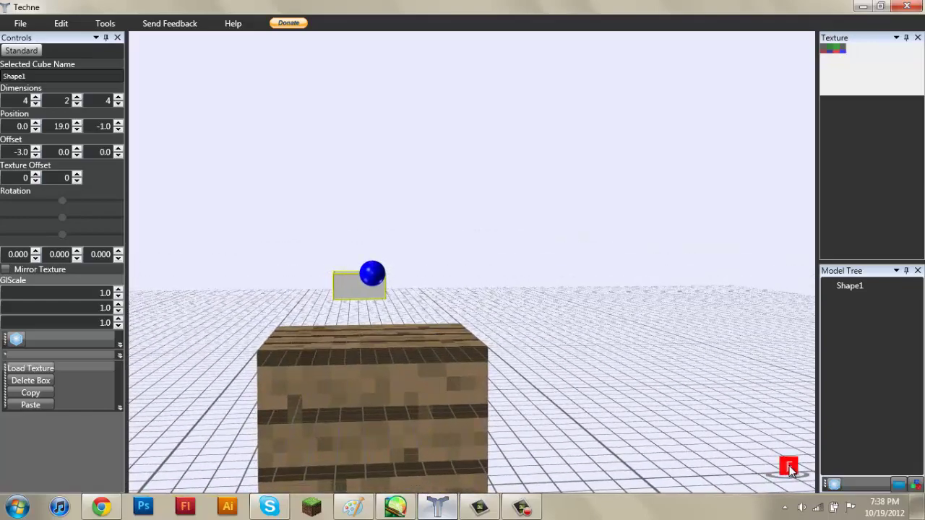
Step: Lower the box onto the wooden block by setting its second position value to 22 and second offset to -1
{"action": "left_click", "coordinate": [789, 467]}
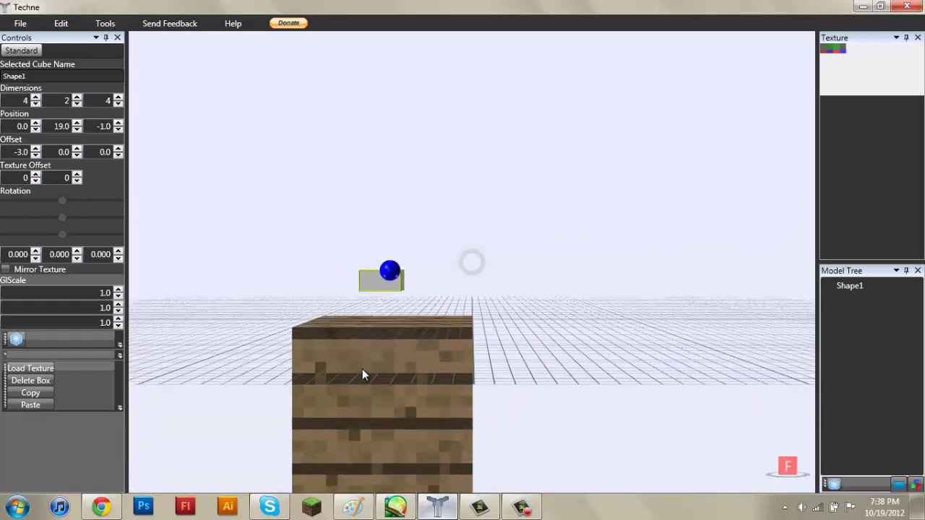
{"action": "right_click_drag", "start_coordinate": [357, 371], "coordinate": [489, 402]}
{"action": "scroll", "coordinate": [399, 349], "scroll_direction": "up", "scroll_amount": 2}
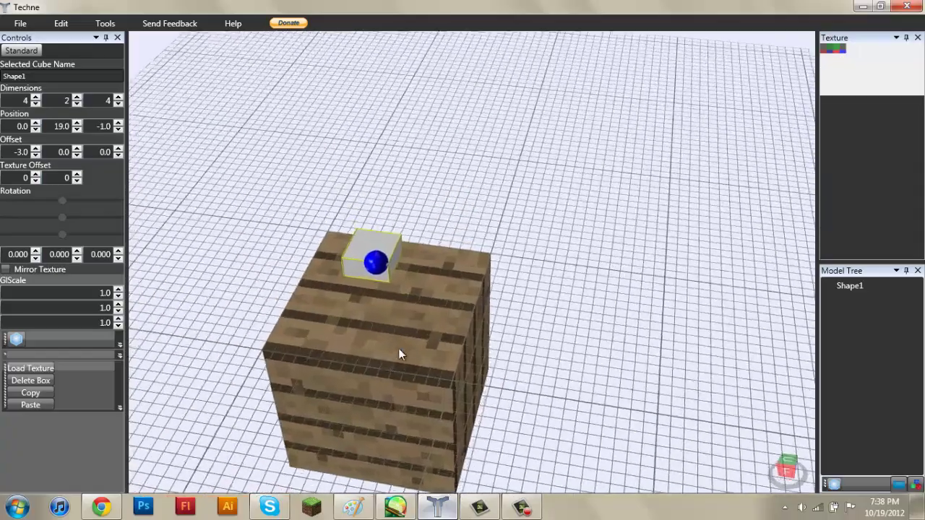
{"action": "right_click_drag", "start_coordinate": [399, 349], "coordinate": [400, 329]}
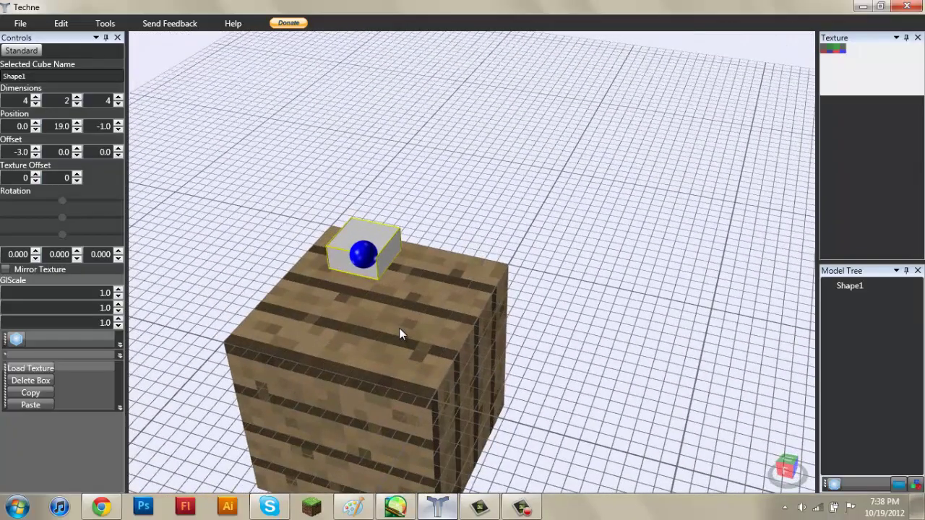
{"action": "right_click_drag", "start_coordinate": [398, 328], "coordinate": [307, 360]}
{"action": "right_click_drag", "start_coordinate": [475, 181], "coordinate": [613, 191]}
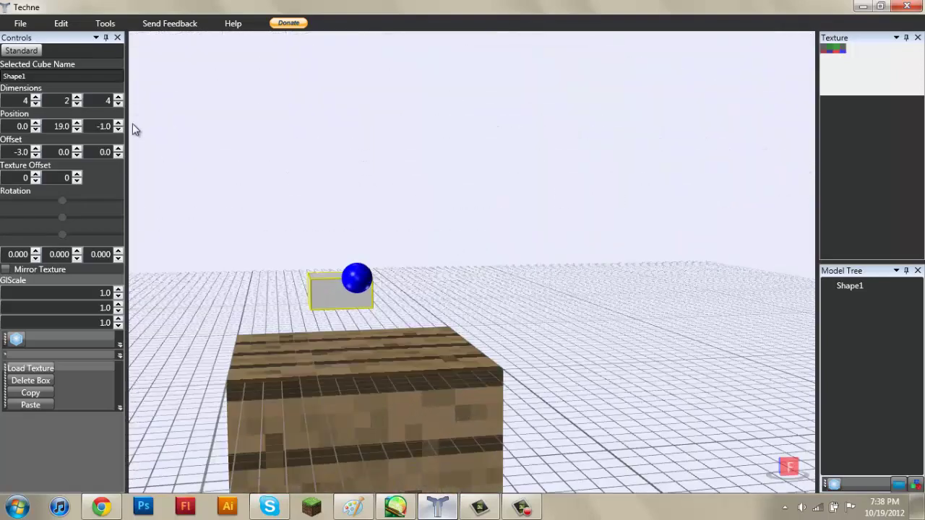
{"action": "left_click", "coordinate": [77, 123]}
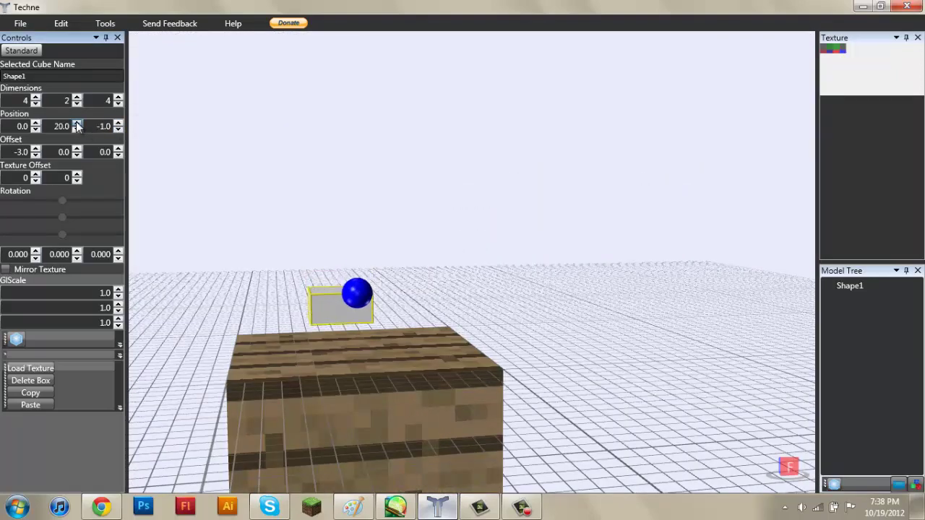
{"action": "left_click", "coordinate": [77, 123]}
{"action": "mouse_move", "coordinate": [276, 172]}
{"action": "right_mouse_down"}
{"action": "mouse_move", "coordinate": [271, 163]}
{"action": "mouse_move", "coordinate": [269, 171]}
{"action": "right_mouse_up"}
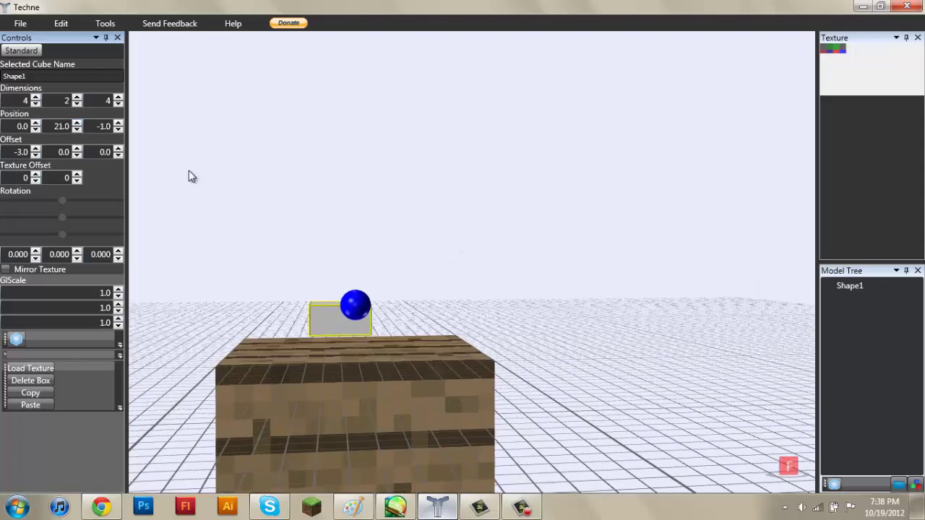
{"action": "left_click", "coordinate": [76, 155]}
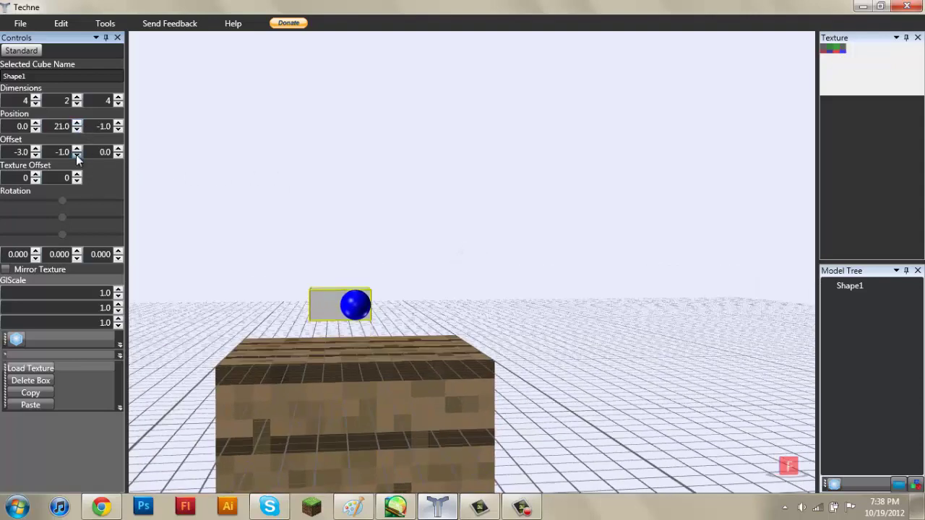
{"action": "left_click", "coordinate": [76, 123]}
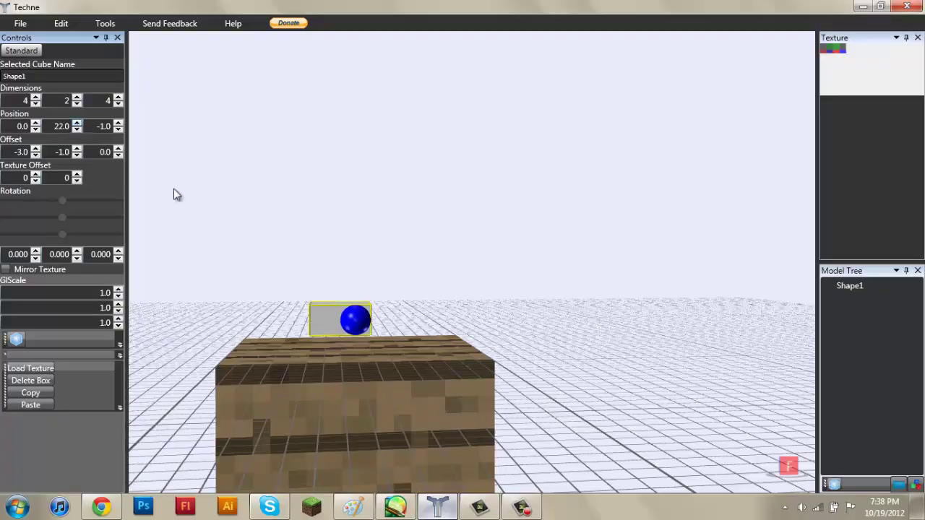
Step: Set the box's first dimension to 5 and its third dimension to 7
{"action": "right_click_drag", "start_coordinate": [311, 253], "coordinate": [826, 367]}
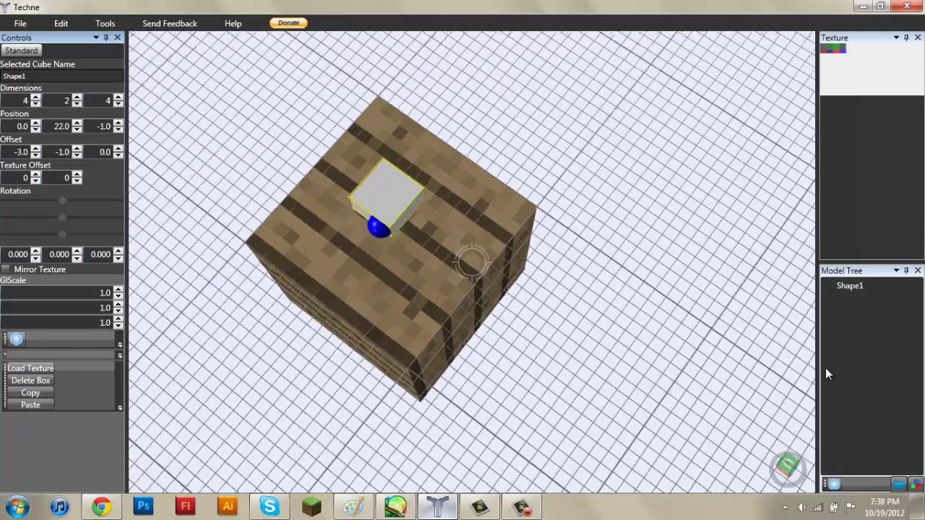
{"action": "left_click", "coordinate": [36, 98]}
{"action": "left_click", "coordinate": [36, 97]}
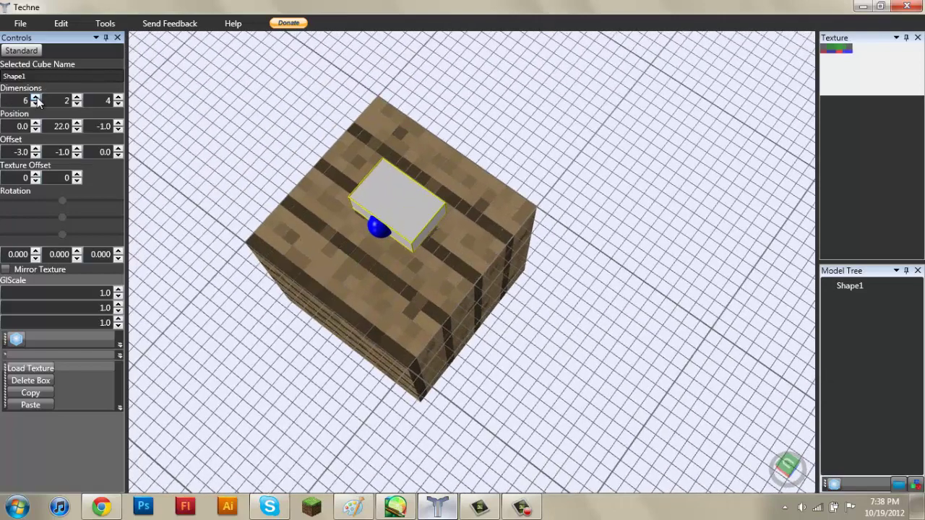
{"action": "left_click", "coordinate": [118, 98]}
{"action": "left_click", "coordinate": [119, 97]}
{"action": "left_click", "coordinate": [118, 98]}
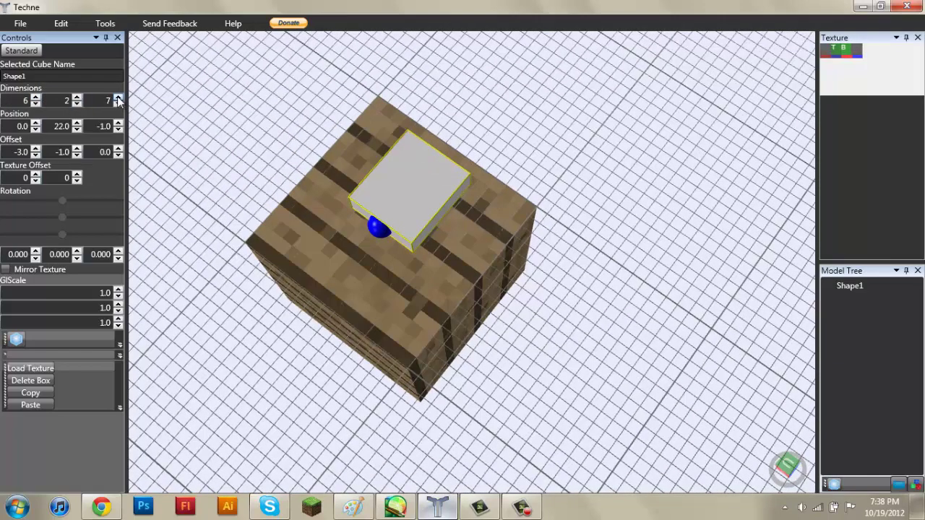
{"action": "left_click", "coordinate": [37, 103]}
Step: Center the box on its pivot point by setting the first offset to -2.5, keeping the first position at 0
{"action": "right_click_drag", "start_coordinate": [400, 219], "coordinate": [450, 234]}
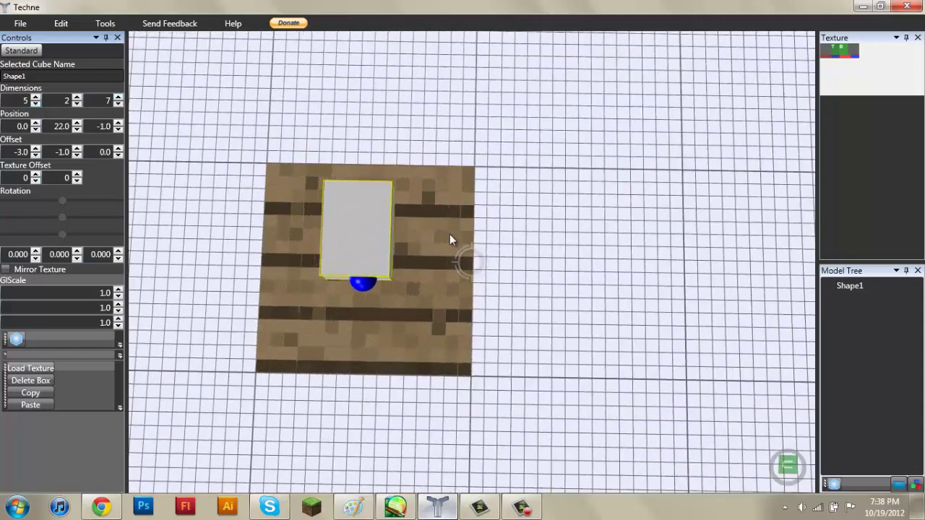
{"action": "left_click", "coordinate": [36, 123]}
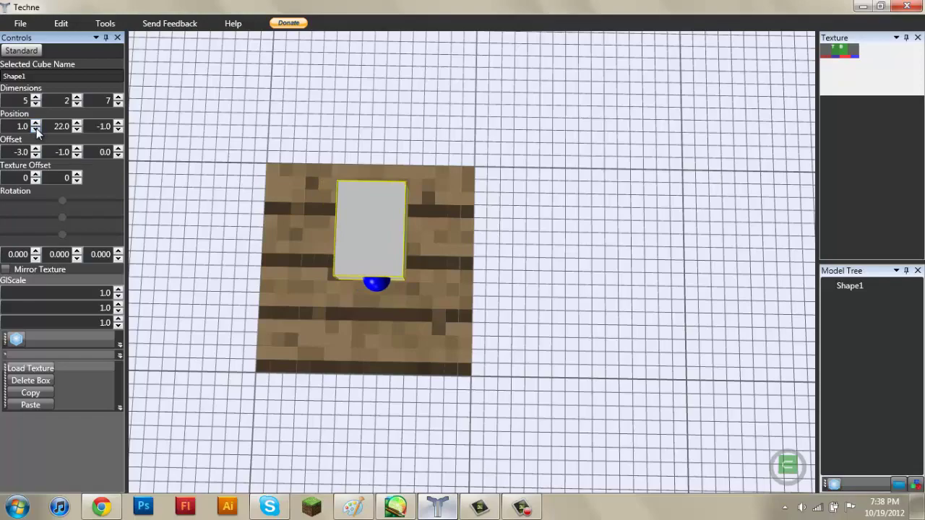
{"action": "left_click", "coordinate": [36, 130]}
{"action": "double_click", "coordinate": [22, 153]}
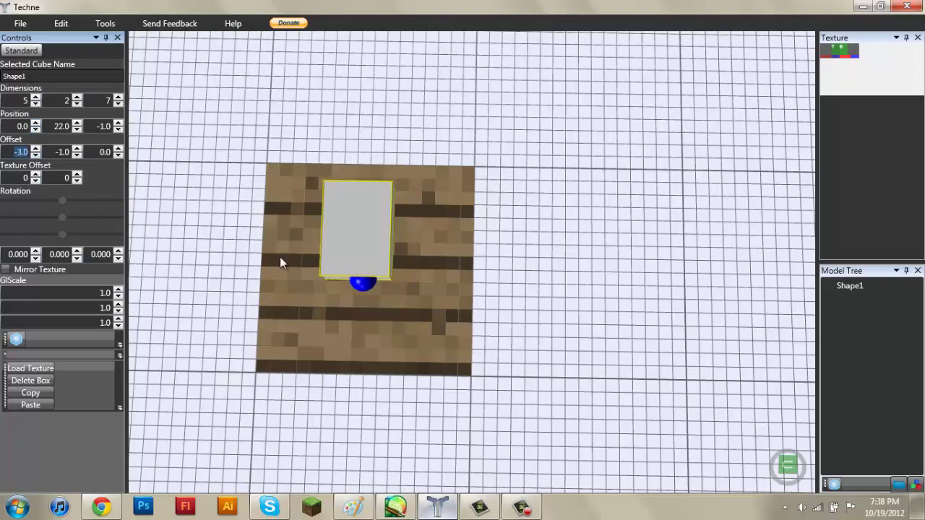
{"action": "mouse_move", "coordinate": [356, 268]}
{"action": "right_mouse_down"}
{"action": "mouse_move", "coordinate": [375, 261]}
{"action": "mouse_move", "coordinate": [365, 255]}
{"action": "mouse_move", "coordinate": [359, 270]}
{"action": "right_mouse_up"}
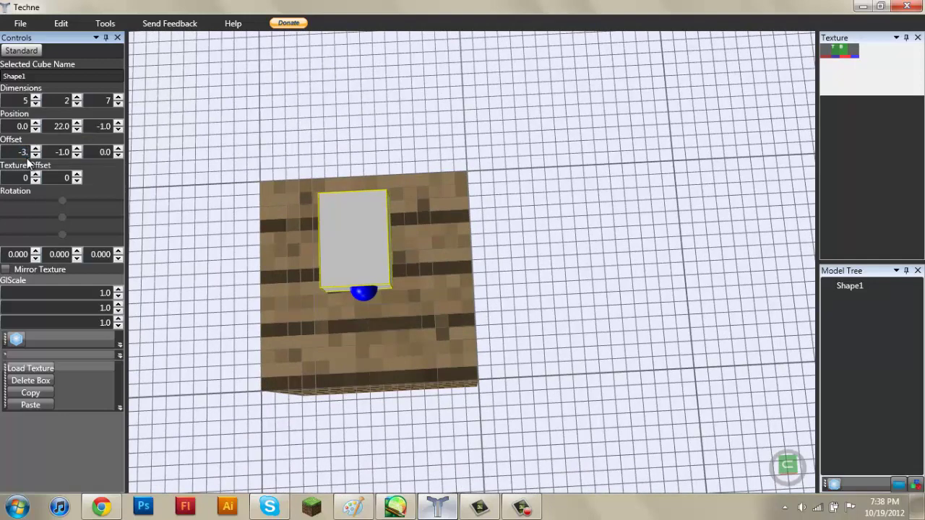
{"action": "key", "text": "Return"}
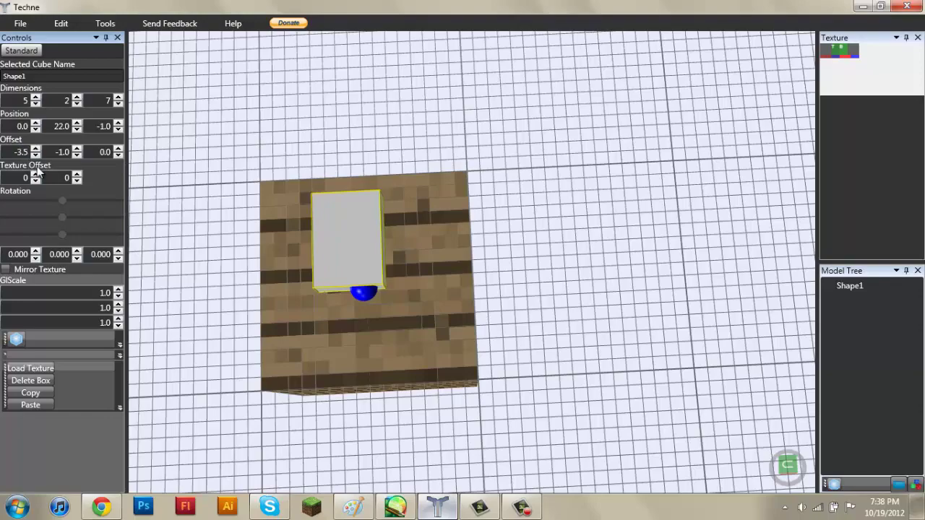
{"action": "left_click", "coordinate": [35, 155]}
{"action": "left_click", "coordinate": [34, 148]}
{"action": "left_click", "coordinate": [34, 148]}
{"action": "right_click_drag", "start_coordinate": [365, 203], "coordinate": [375, 135]}
{"action": "left_click", "coordinate": [404, 164]}
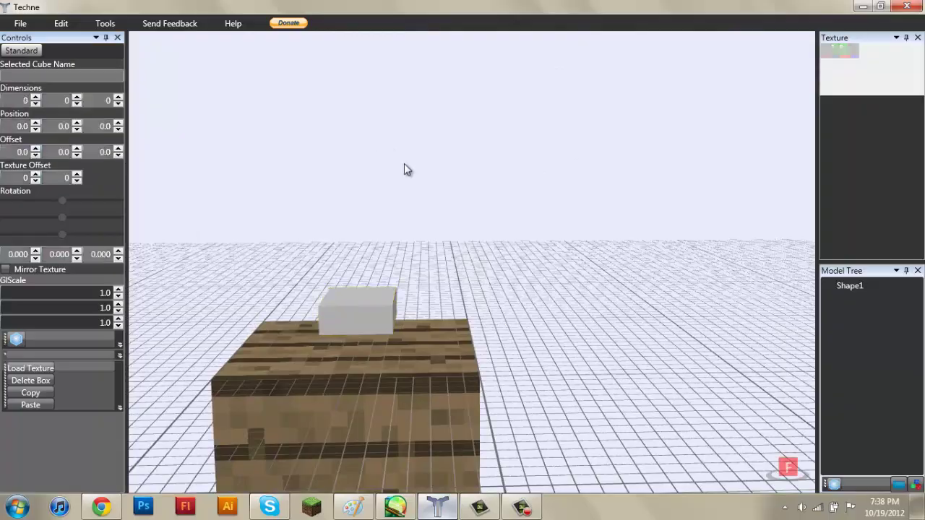
Step: Set the box's third position value to -4 and check its placement on the wooden block from several angles
{"action": "right_click_drag", "start_coordinate": [404, 163], "coordinate": [287, 257]}
{"action": "left_click", "coordinate": [502, 146]}
{"action": "right_click_drag", "start_coordinate": [502, 146], "coordinate": [501, 161]}
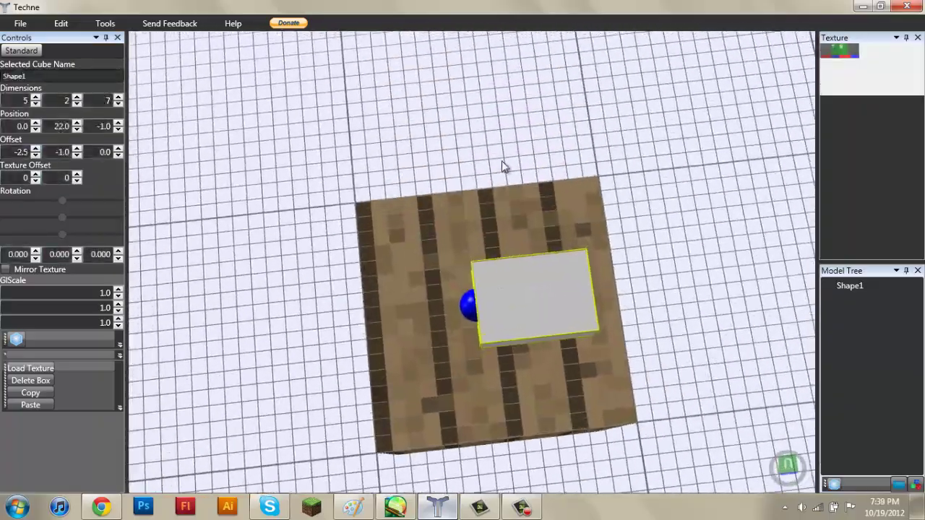
{"action": "left_click", "coordinate": [118, 129]}
{"action": "left_click", "coordinate": [118, 129]}
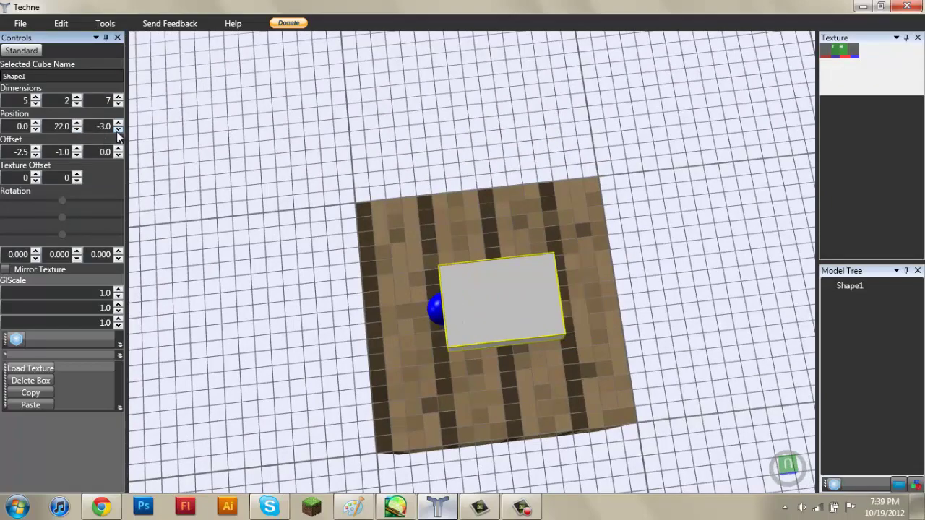
{"action": "left_click", "coordinate": [117, 129]}
{"action": "right_click_drag", "start_coordinate": [239, 217], "coordinate": [377, 149]}
{"action": "left_click", "coordinate": [378, 149]}
{"action": "right_click_drag", "start_coordinate": [368, 203], "coordinate": [491, 303]}
{"action": "left_click", "coordinate": [492, 302]}
{"action": "right_click_drag", "start_coordinate": [423, 310], "coordinate": [455, 308]}
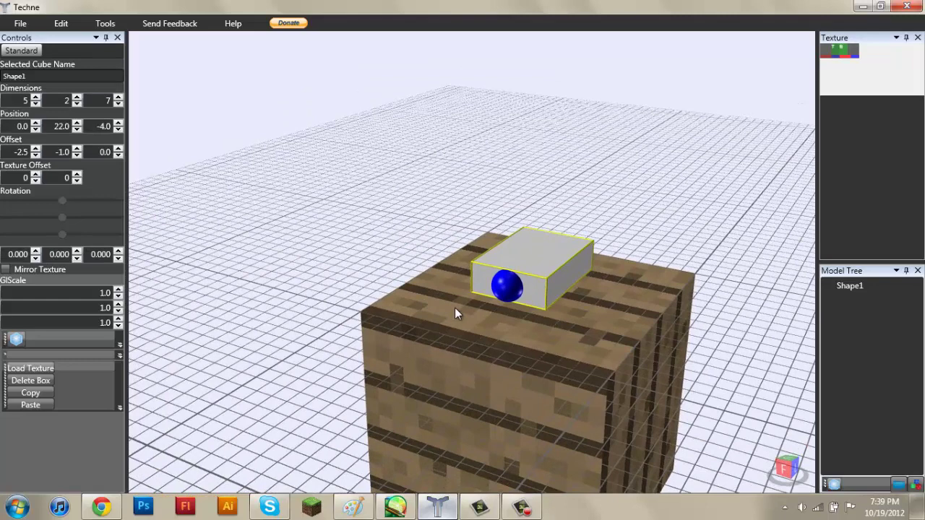
Step: Rename the box as body in the model tree
{"action": "double_click", "coordinate": [849, 288]}
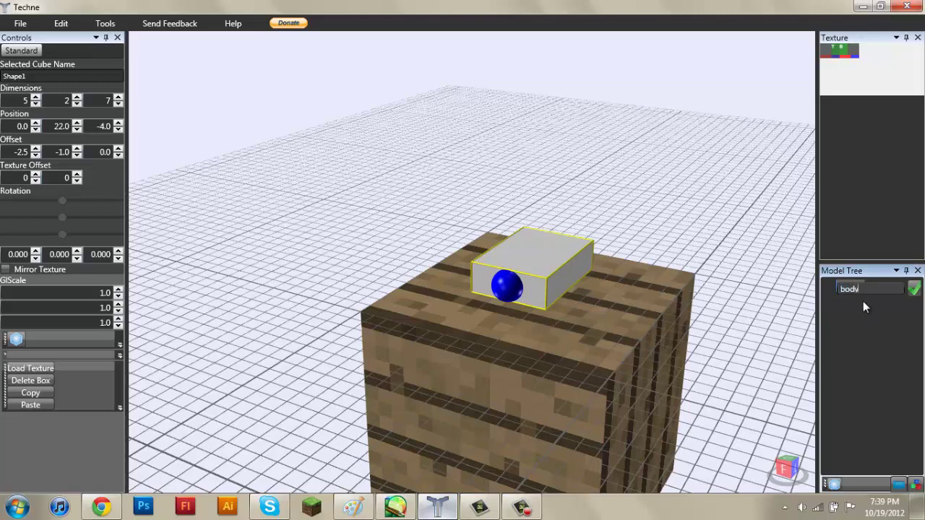
{"action": "key", "text": "Return"}
{"action": "left_click", "coordinate": [765, 238]}
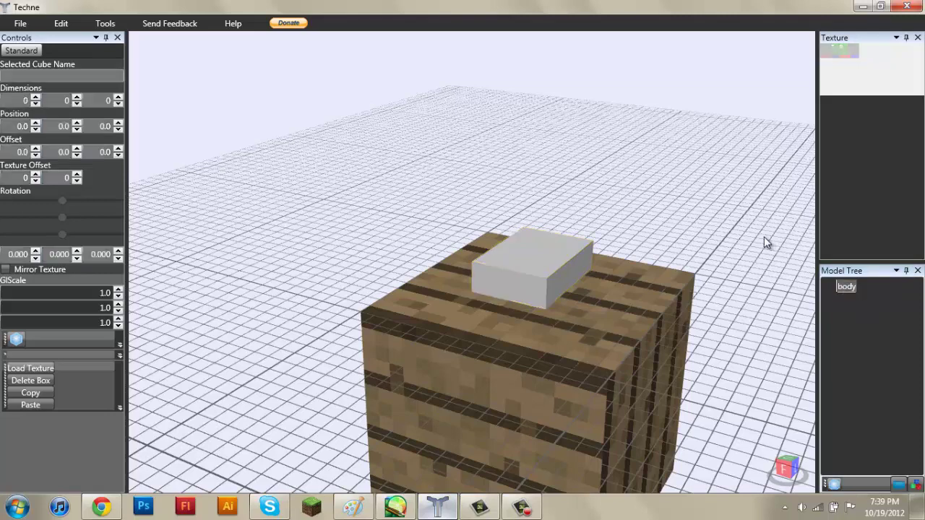
Step: Add a new folder to the model tree and delete that folder
{"action": "right_click_drag", "start_coordinate": [764, 238], "coordinate": [718, 237]}
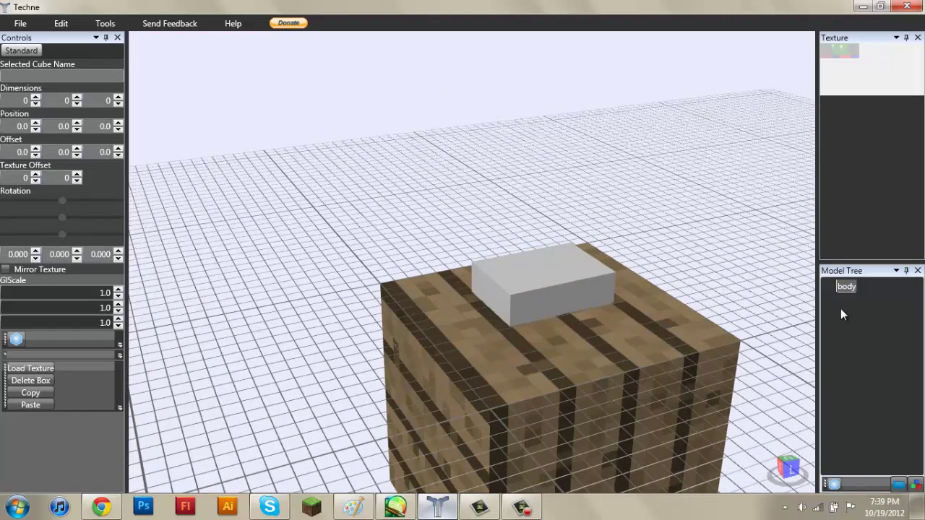
{"action": "right_click_drag", "start_coordinate": [693, 303], "coordinate": [735, 311]}
{"action": "left_click", "coordinate": [898, 484]}
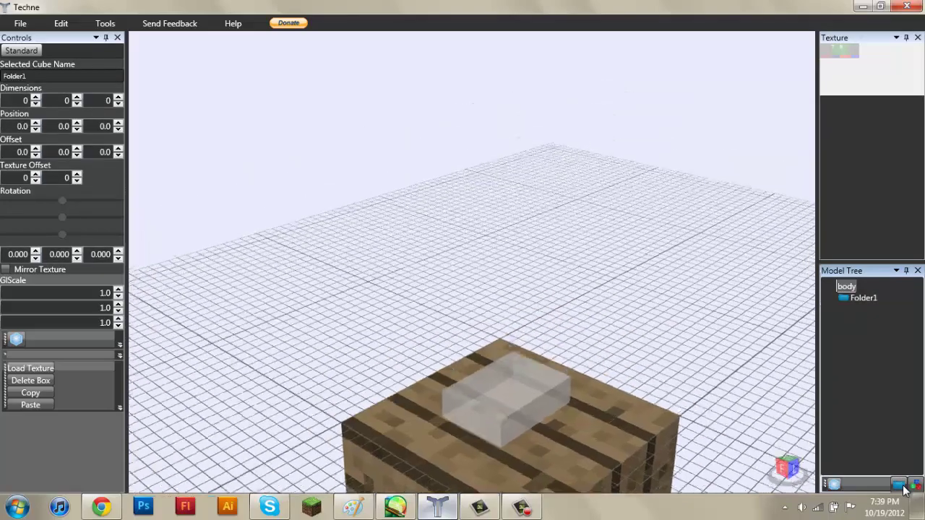
{"action": "scroll", "coordinate": [574, 356], "scroll_direction": "down", "scroll_amount": 5}
{"action": "mouse_move", "coordinate": [477, 460]}
{"action": "right_mouse_down"}
{"action": "mouse_move", "coordinate": [485, 454]}
{"action": "mouse_move", "coordinate": [468, 459]}
{"action": "right_mouse_up"}
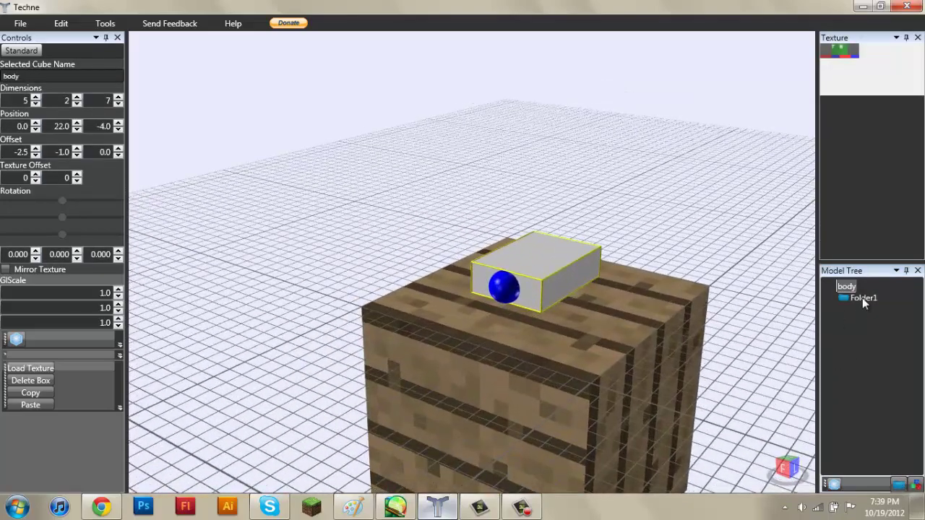
{"action": "left_click", "coordinate": [863, 298]}
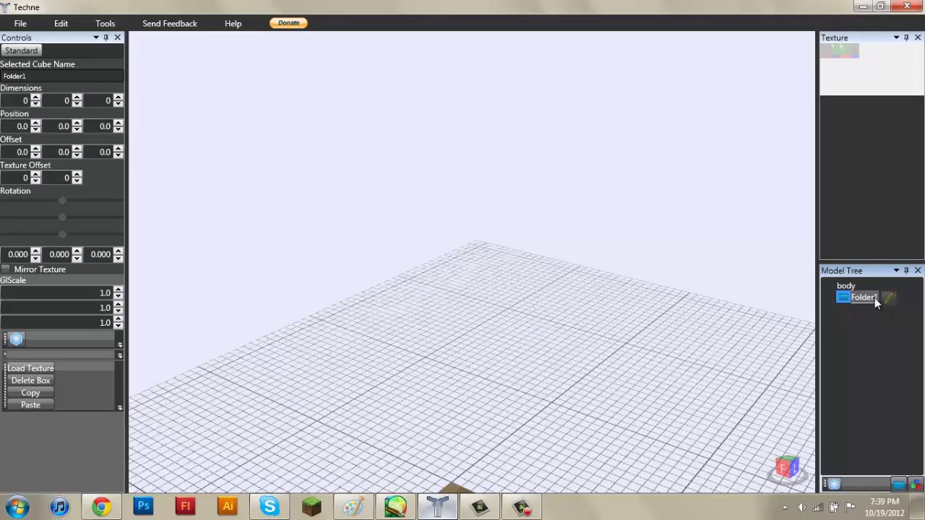
{"action": "left_click", "coordinate": [40, 384]}
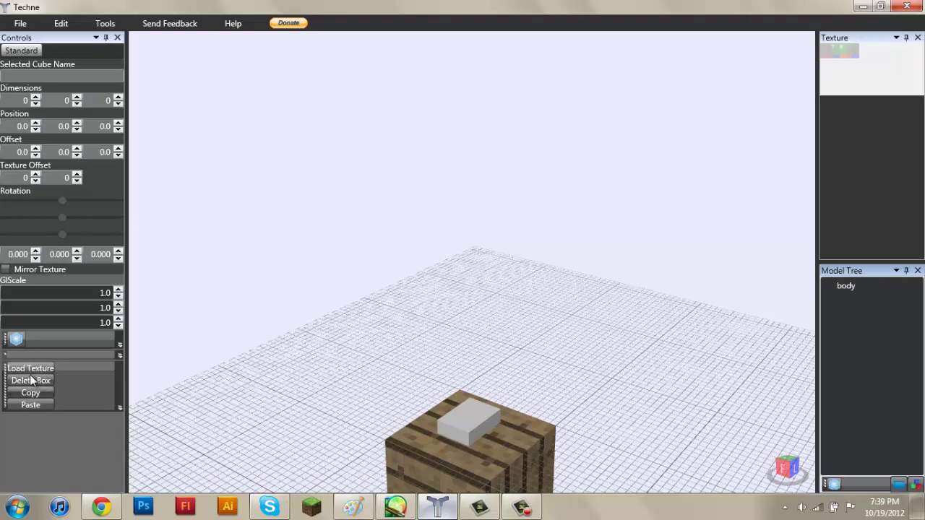
Step: Add a new box to the model alongside the body
{"action": "left_click", "coordinate": [468, 424]}
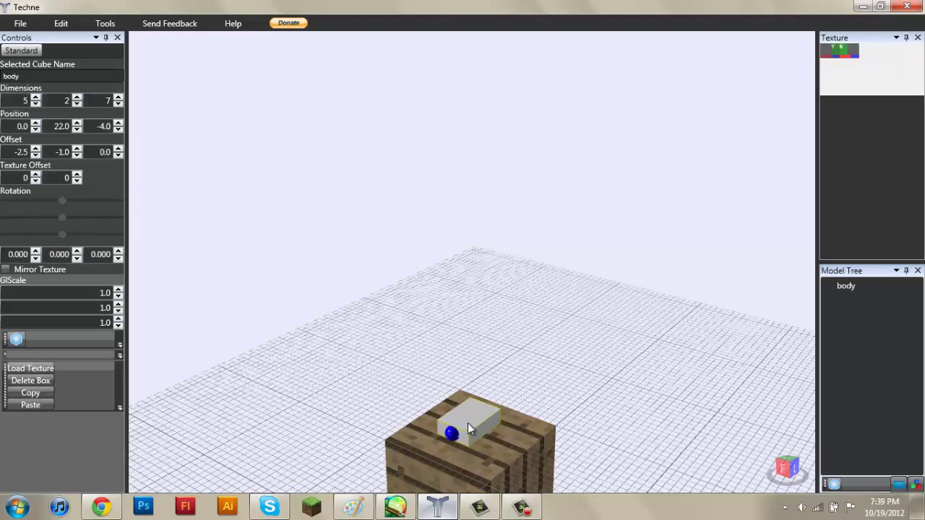
{"action": "scroll", "coordinate": [467, 423], "scroll_direction": "up", "scroll_amount": 5}
{"action": "right_click_drag", "start_coordinate": [477, 421], "coordinate": [486, 435]}
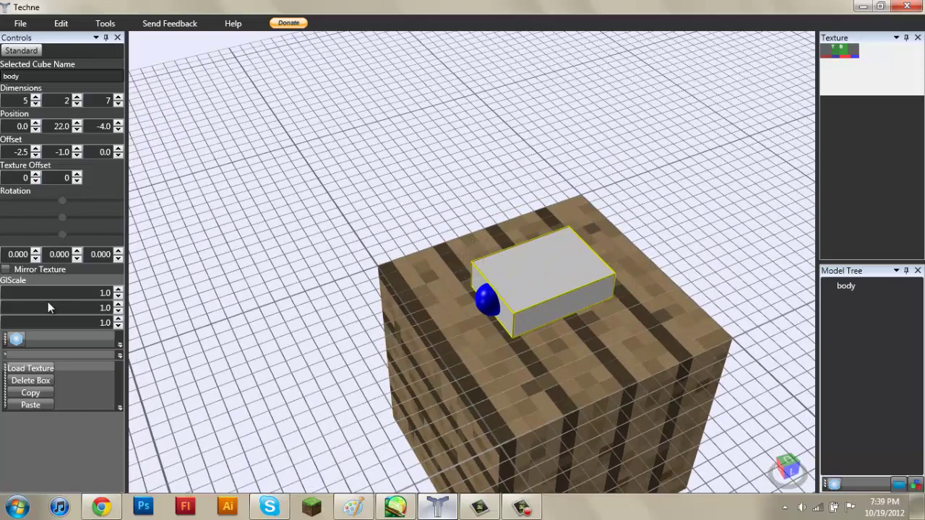
{"action": "left_click", "coordinate": [19, 344]}
{"action": "right_click_drag", "start_coordinate": [354, 312], "coordinate": [163, 165]}
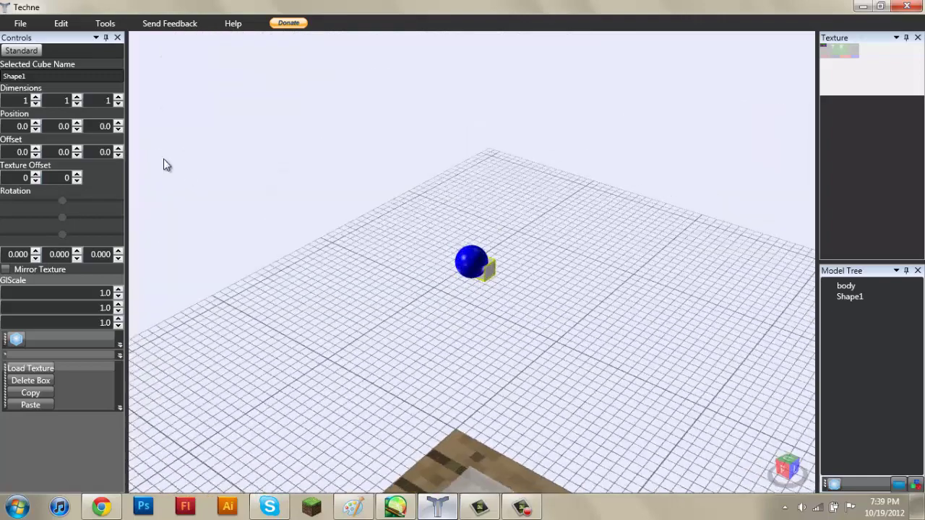
Step: Lower the new box toward the body by setting its second position value to 17
{"action": "left_click", "coordinate": [77, 123]}
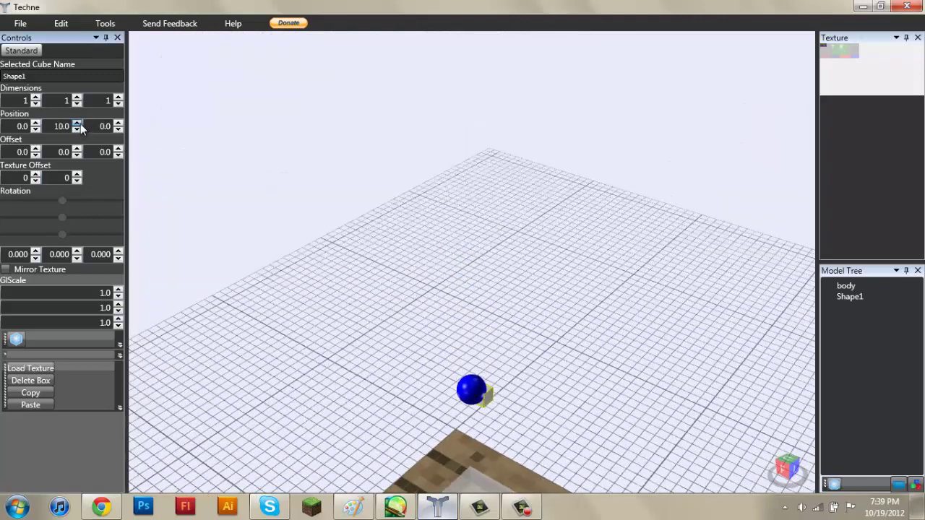
{"action": "left_click", "coordinate": [77, 122]}
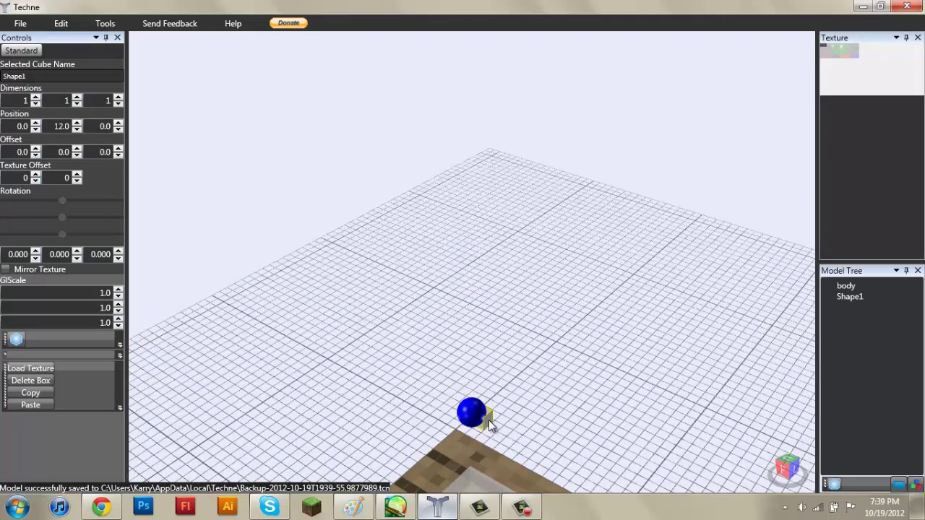
{"action": "scroll", "coordinate": [489, 422], "scroll_direction": "up", "scroll_amount": 4}
{"action": "right_click_drag", "start_coordinate": [488, 420], "coordinate": [415, 390]}
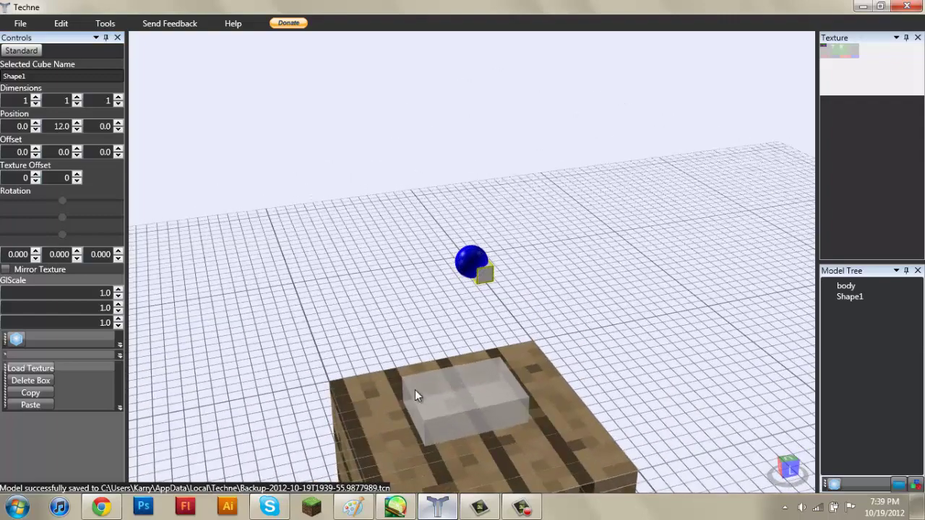
{"action": "left_click", "coordinate": [77, 123]}
{"action": "left_click", "coordinate": [77, 124]}
{"action": "left_click", "coordinate": [77, 124]}
{"action": "left_click", "coordinate": [78, 123]}
{"action": "left_click", "coordinate": [77, 123]}
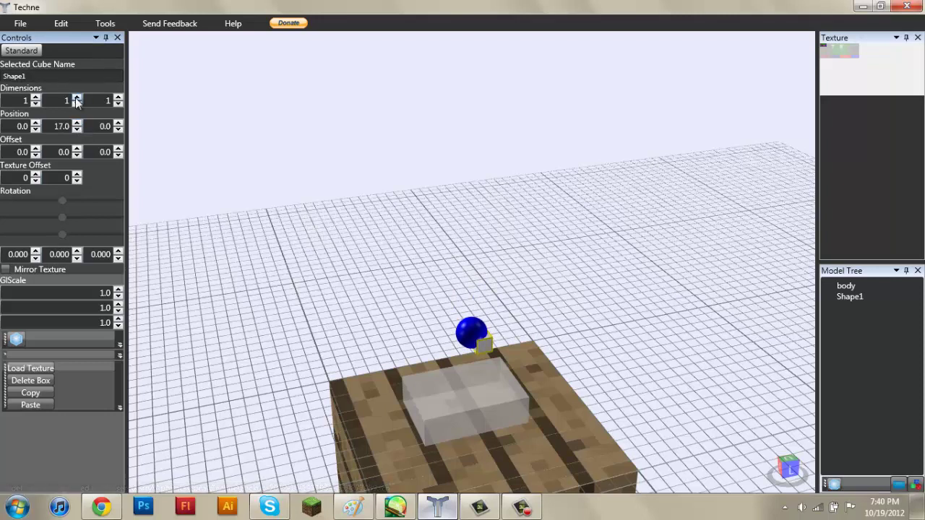
Step: Set the new box's second dimension to 3
{"action": "left_click", "coordinate": [77, 98]}
{"action": "left_click", "coordinate": [77, 98]}
{"action": "left_click", "coordinate": [76, 98]}
{"action": "left_click", "coordinate": [76, 103]}
{"action": "left_click", "coordinate": [76, 104]}
{"action": "left_click", "coordinate": [77, 98]}
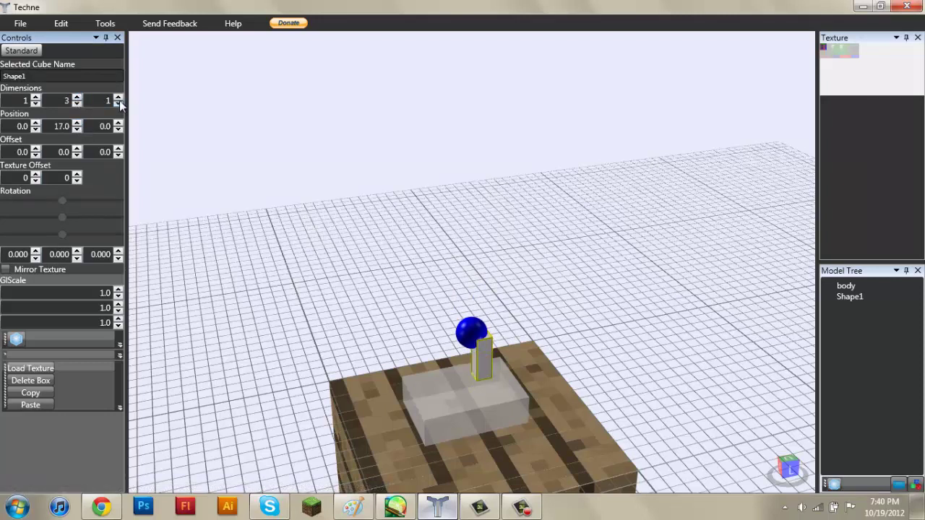
Step: Set the new box's first and third dimensions to 3 to make it a cube
{"action": "left_click", "coordinate": [118, 98]}
{"action": "left_click", "coordinate": [117, 98]}
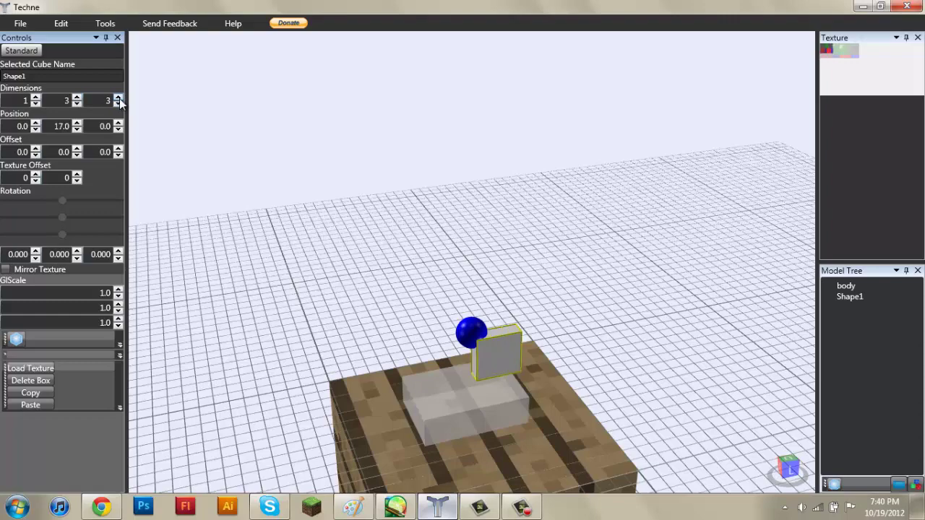
{"action": "left_click", "coordinate": [36, 98]}
{"action": "left_click", "coordinate": [36, 97]}
{"action": "right_click_drag", "start_coordinate": [466, 182], "coordinate": [549, 197]}
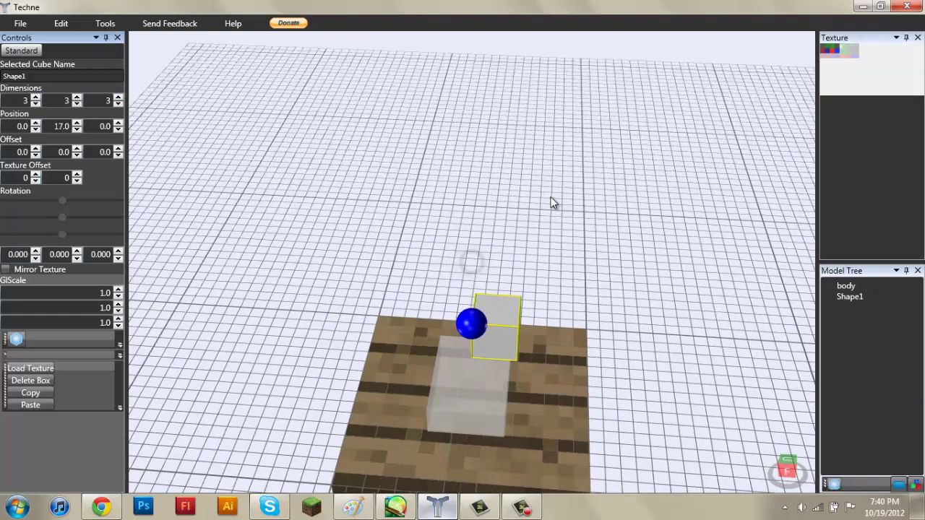
Step: Lower the new box to the body's level by setting its second position value to 21
{"action": "left_click", "coordinate": [77, 123]}
{"action": "left_click", "coordinate": [76, 122]}
{"action": "left_click", "coordinate": [77, 123]}
{"action": "left_click", "coordinate": [77, 123]}
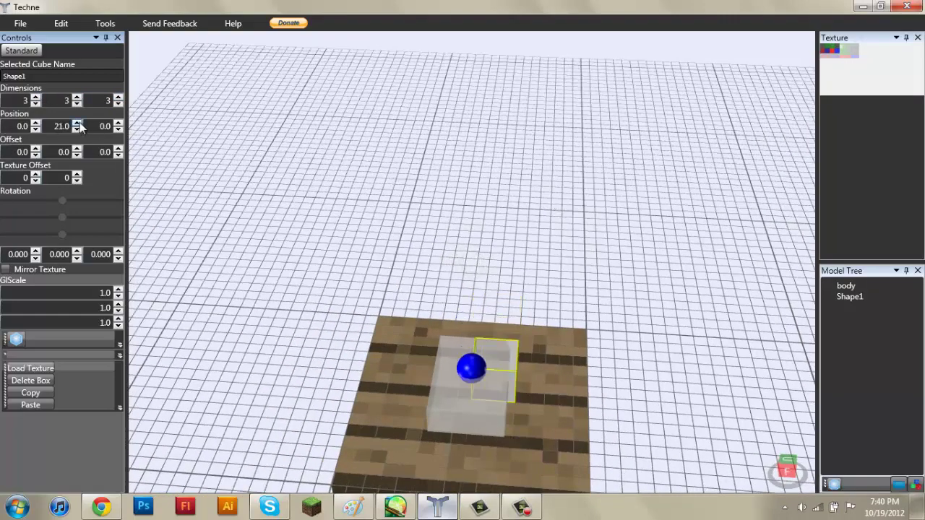
{"action": "right_click_drag", "start_coordinate": [651, 365], "coordinate": [423, 425]}
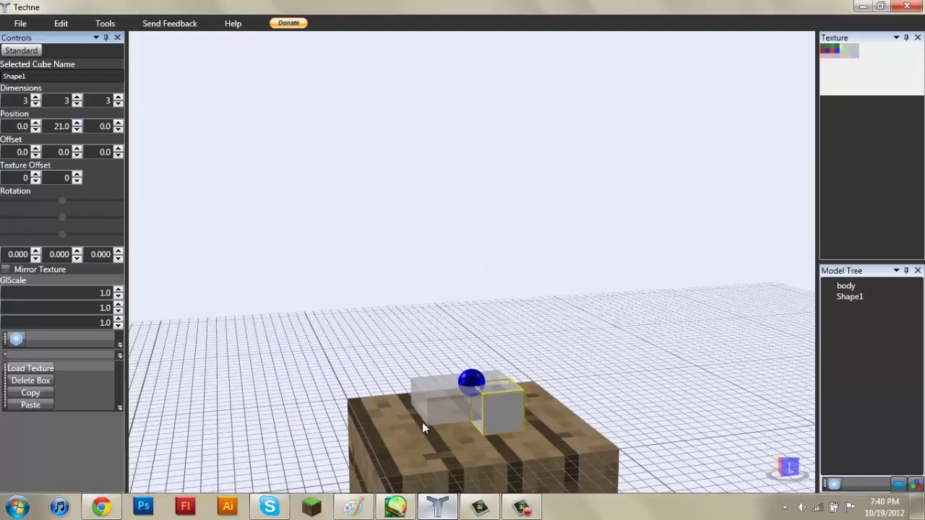
Step: Move the new box to the body's front end by setting its third position value to -4
{"action": "right_click_drag", "start_coordinate": [354, 412], "coordinate": [454, 430]}
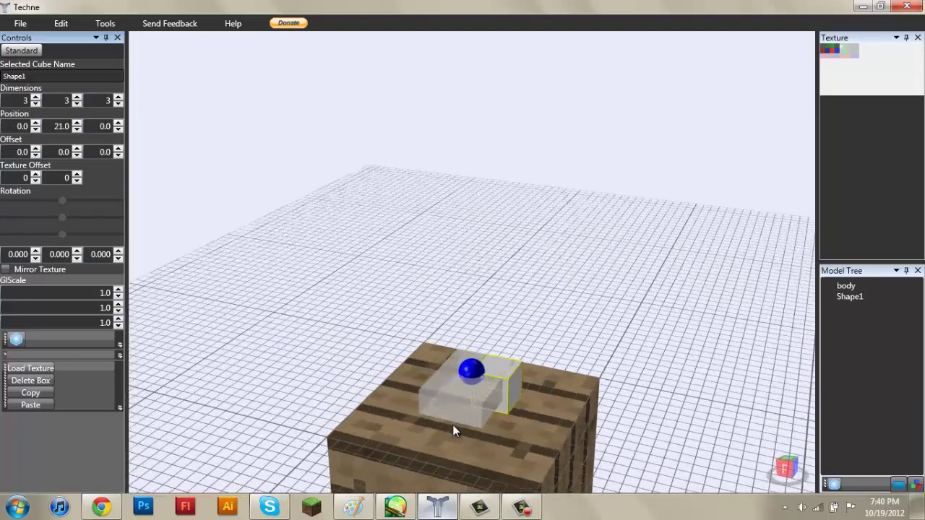
{"action": "left_click", "coordinate": [119, 129]}
{"action": "left_click", "coordinate": [118, 130]}
{"action": "left_click", "coordinate": [118, 129]}
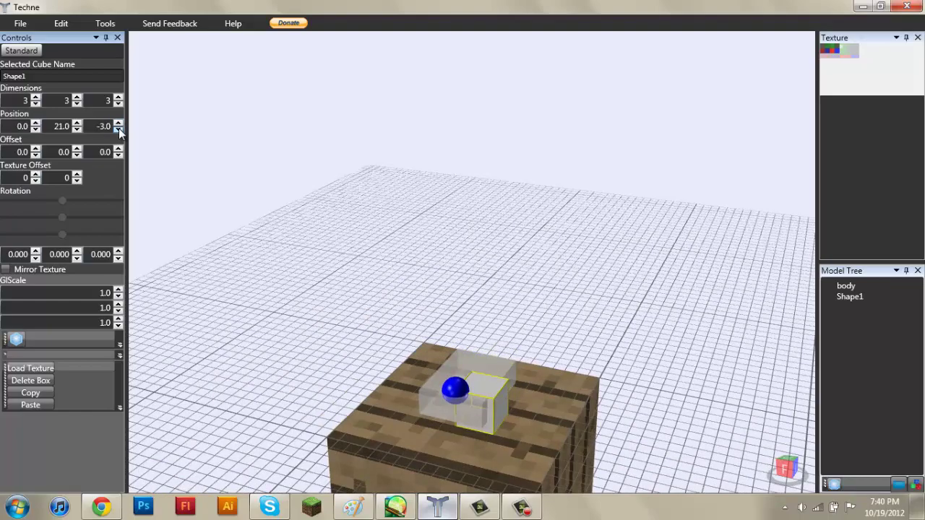
{"action": "left_click", "coordinate": [119, 129]}
Step: Offset the new box from its pivot by -1 on the first axis and -2 on the second and third axes
{"action": "right_click_drag", "start_coordinate": [275, 209], "coordinate": [487, 396]}
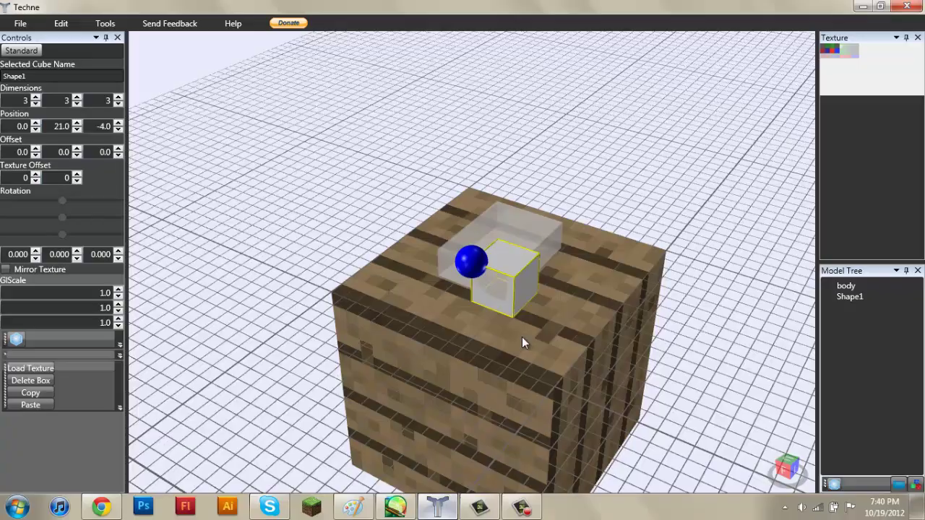
{"action": "right_click_drag", "start_coordinate": [522, 337], "coordinate": [439, 344]}
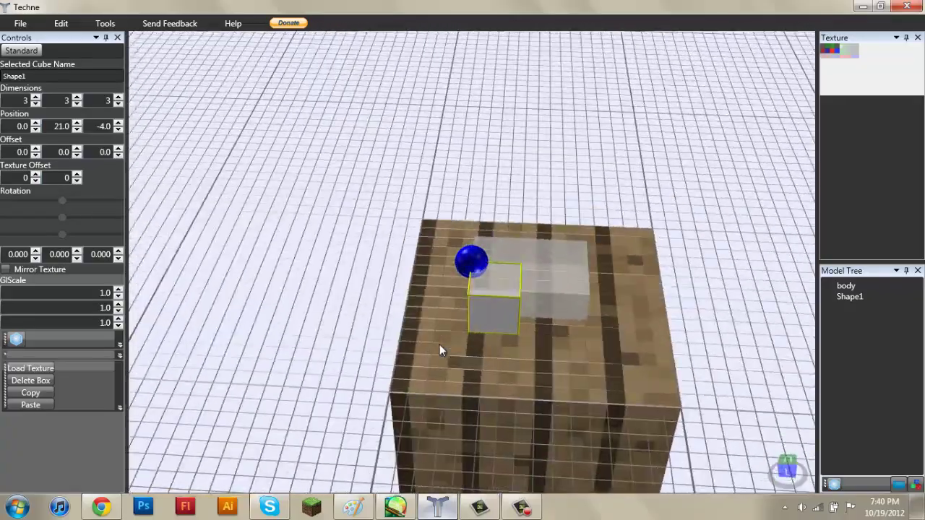
{"action": "right_click_drag", "start_coordinate": [259, 261], "coordinate": [130, 178]}
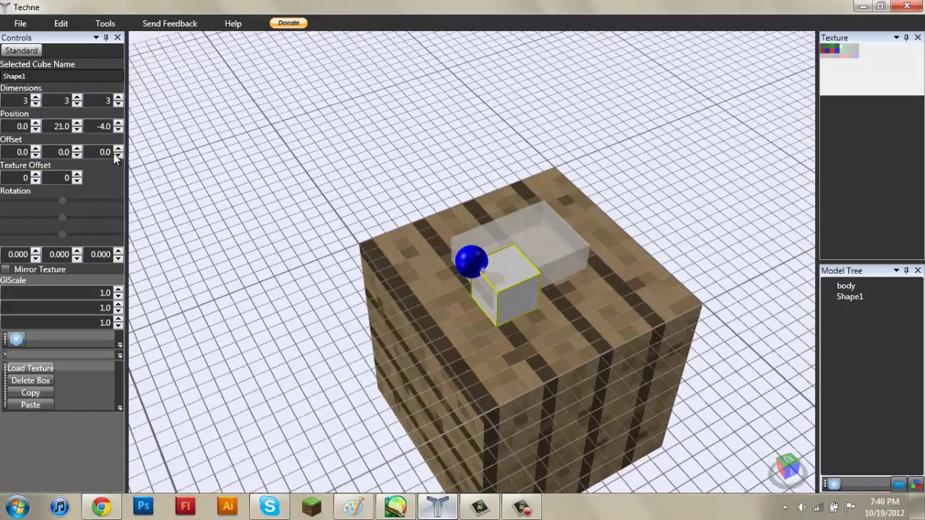
{"action": "left_click", "coordinate": [119, 155]}
{"action": "left_click", "coordinate": [119, 155]}
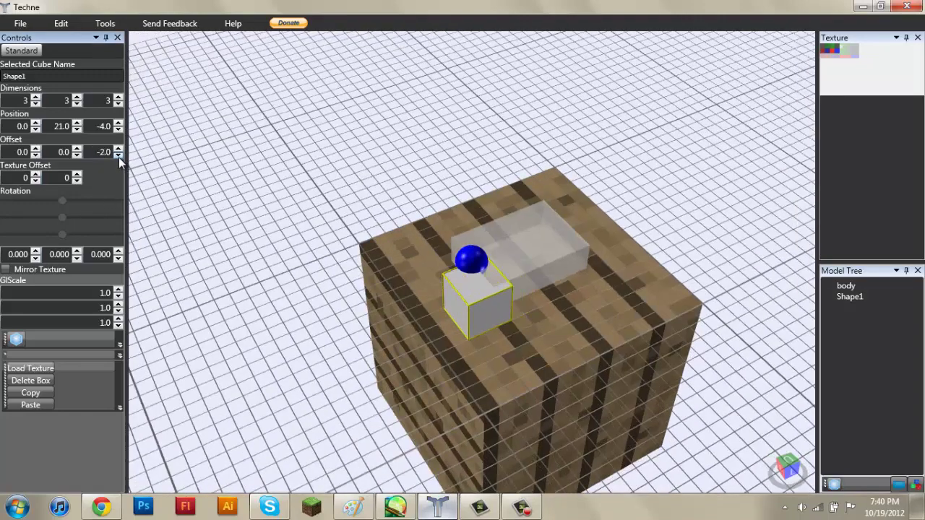
{"action": "left_click", "coordinate": [78, 156]}
{"action": "left_click", "coordinate": [78, 156]}
{"action": "right_click_drag", "start_coordinate": [355, 275], "coordinate": [513, 268]}
{"action": "left_click", "coordinate": [35, 155]}
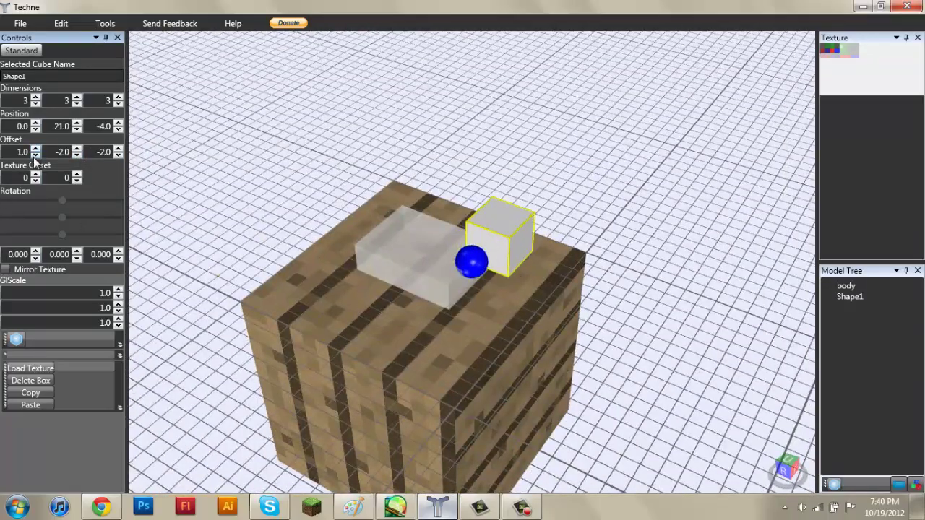
Step: Try widening the new box to 4 with a first offset of -2, and return its first dimension to 3
{"action": "right_click_drag", "start_coordinate": [336, 249], "coordinate": [92, 175]}
{"action": "left_click", "coordinate": [35, 97]}
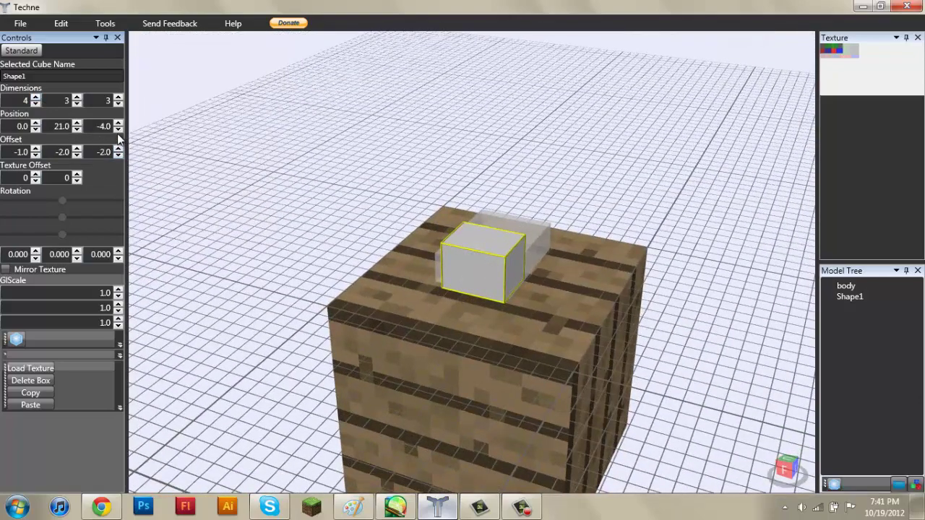
{"action": "left_click", "coordinate": [35, 155]}
{"action": "right_click_drag", "start_coordinate": [505, 302], "coordinate": [404, 337]}
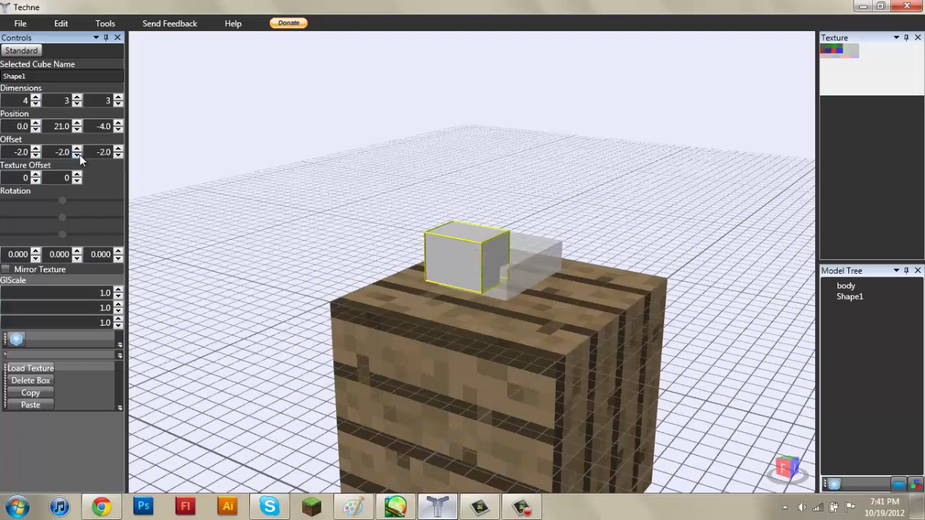
{"action": "left_click", "coordinate": [36, 104]}
{"action": "right_click_drag", "start_coordinate": [434, 286], "coordinate": [470, 304]}
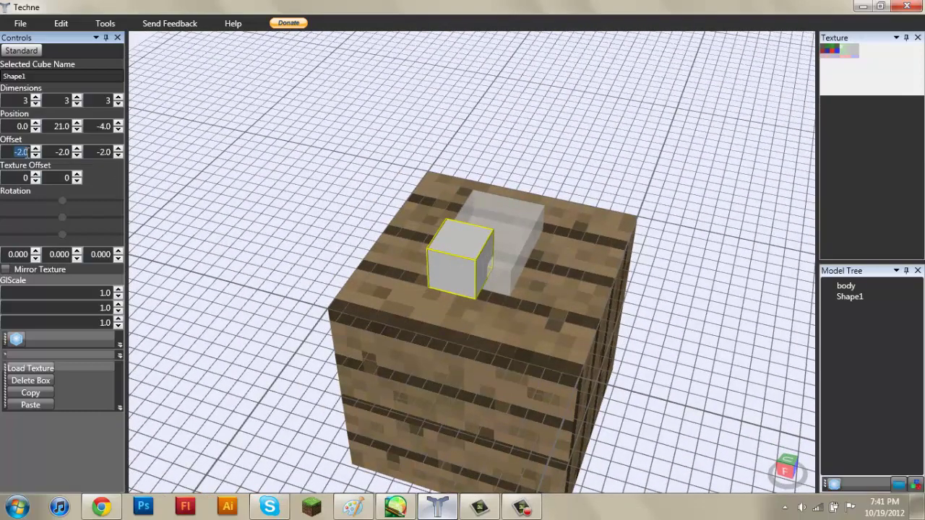
Step: Center the new box across the body's width by setting its first offset to -1.5
{"action": "key", "text": "Return"}
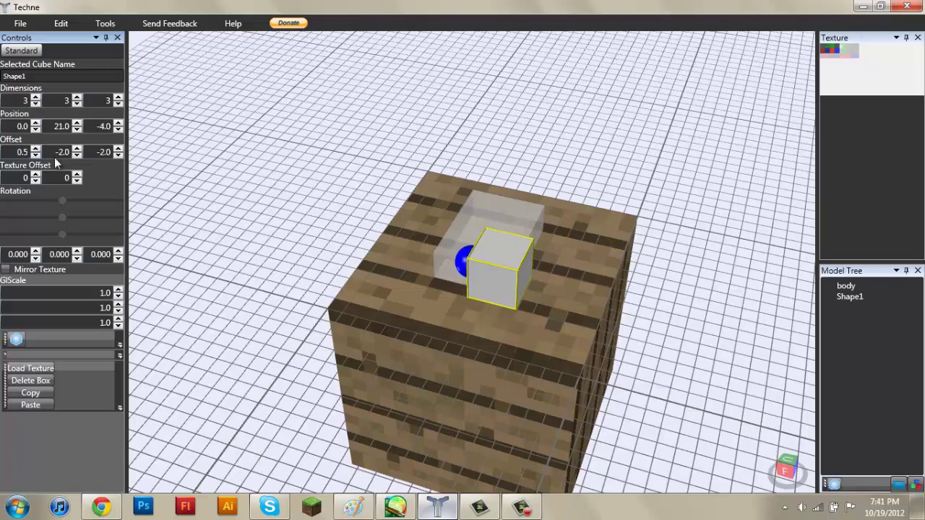
{"action": "left_click", "coordinate": [36, 154]}
{"action": "left_click", "coordinate": [35, 154]}
{"action": "mouse_move", "coordinate": [441, 282]}
{"action": "right_mouse_down"}
{"action": "mouse_move", "coordinate": [376, 202]}
{"action": "mouse_move", "coordinate": [519, 292]}
{"action": "mouse_move", "coordinate": [441, 294]}
{"action": "right_mouse_up"}
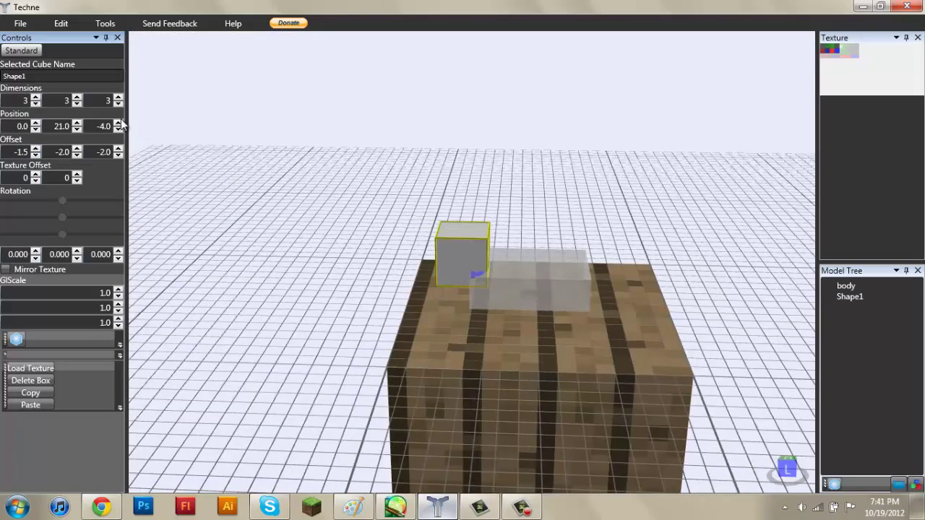
Step: Set the new box's third offset to -3 and its second offset to -1
{"action": "left_click", "coordinate": [118, 148]}
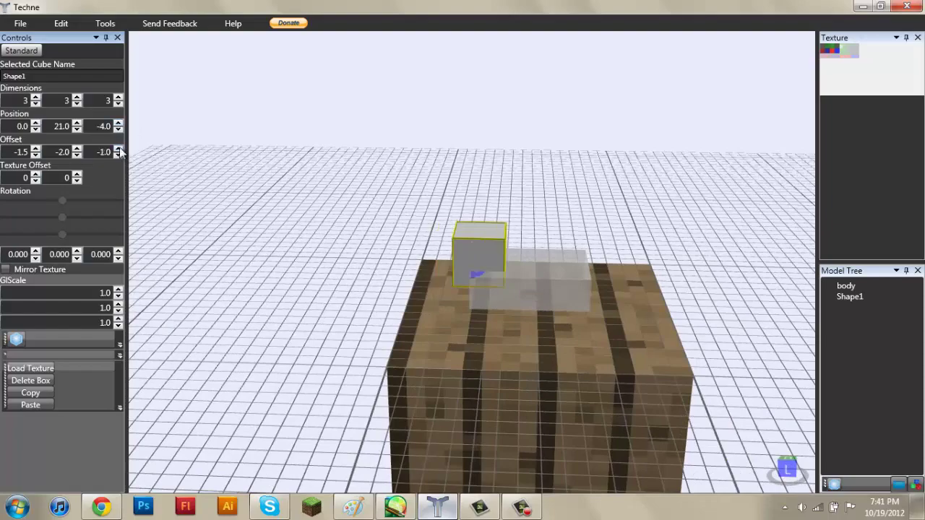
{"action": "left_click", "coordinate": [118, 155]}
{"action": "left_click", "coordinate": [117, 156]}
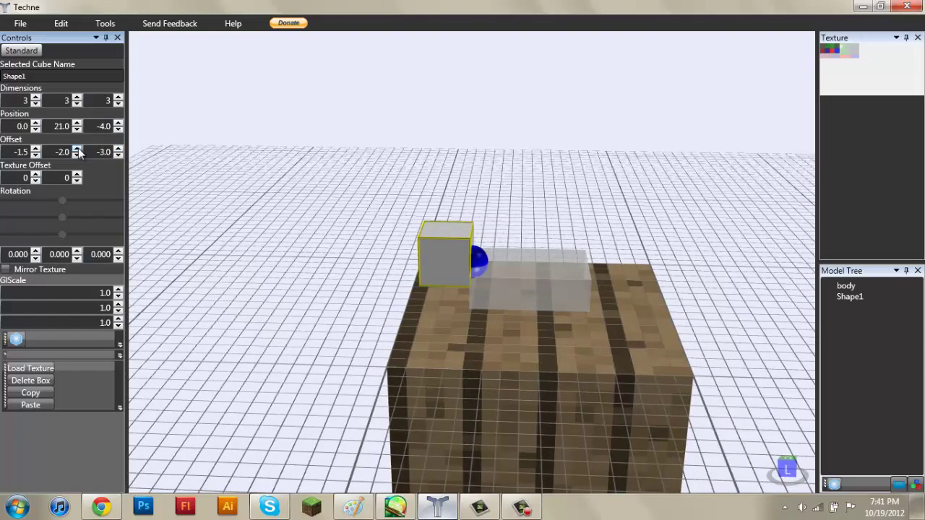
{"action": "left_click", "coordinate": [76, 149]}
{"action": "right_click_drag", "start_coordinate": [224, 158], "coordinate": [265, 142]}
{"action": "left_click", "coordinate": [377, 168]}
{"action": "right_click_drag", "start_coordinate": [377, 169], "coordinate": [403, 151]}
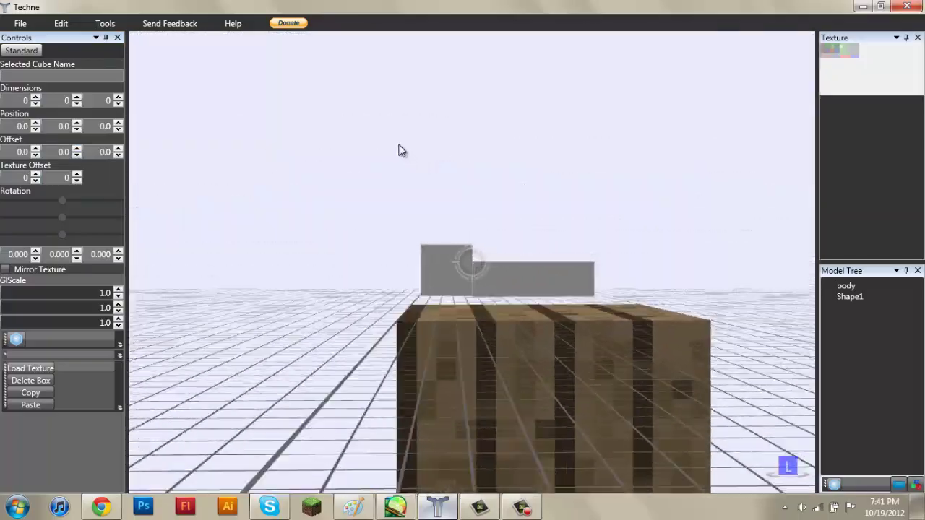
Step: Fine-tune the height of the box in front of the body by setting its second offset to -0.5
{"action": "left_click", "coordinate": [442, 255]}
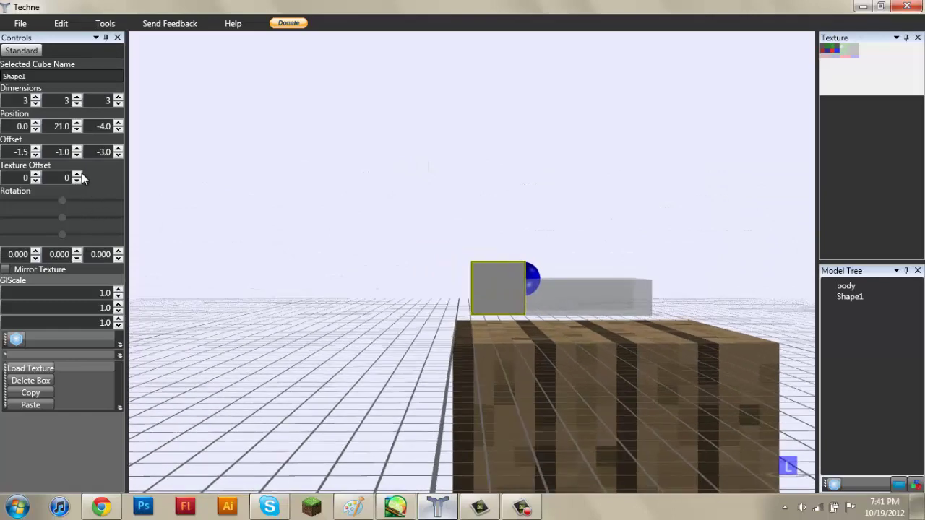
{"action": "left_click", "coordinate": [76, 149]}
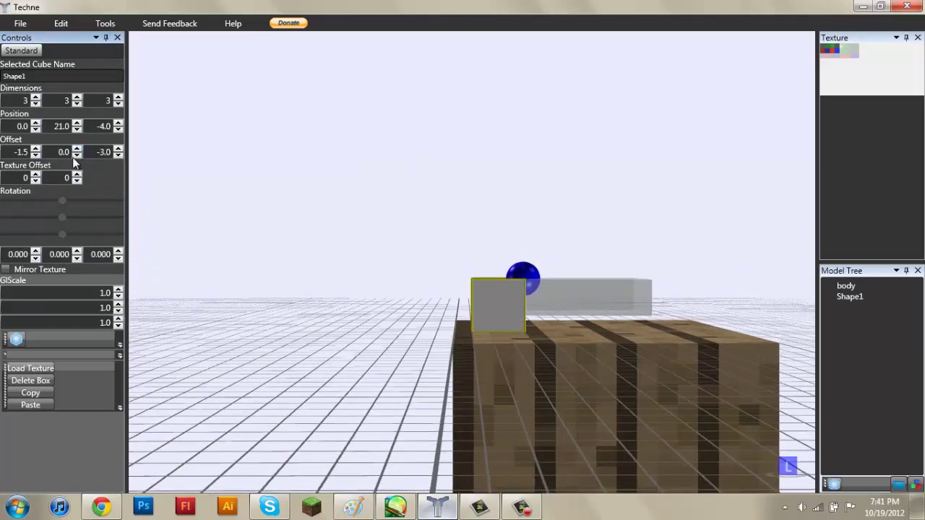
{"action": "left_click", "coordinate": [76, 156]}
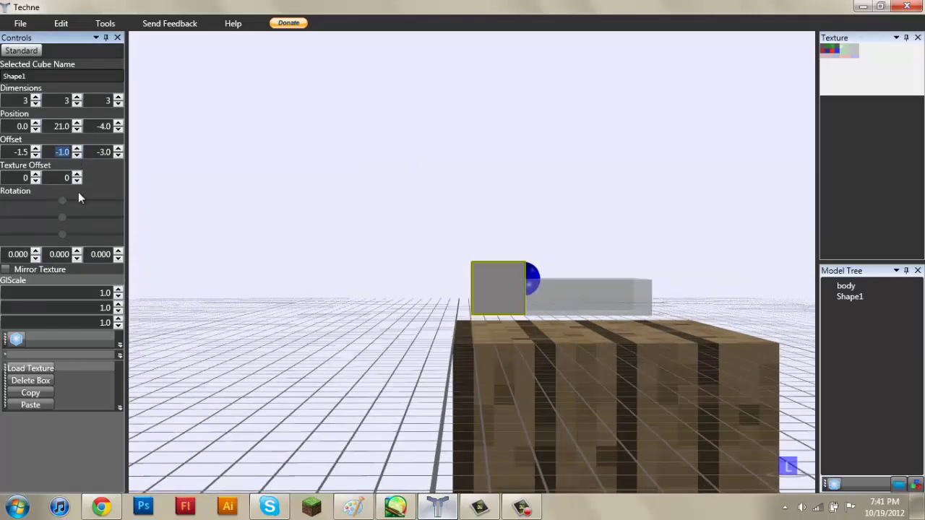
{"action": "type", "text": "0.5"}
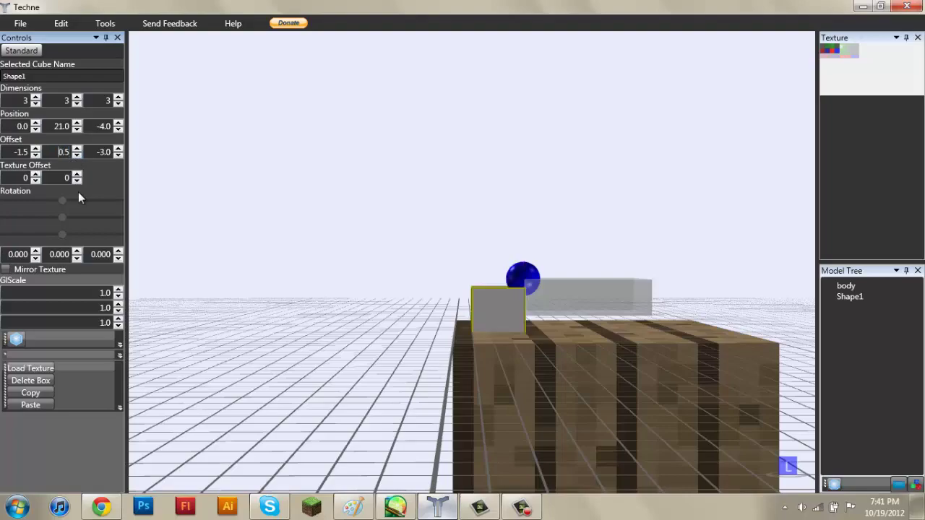
{"action": "left_click", "coordinate": [76, 155]}
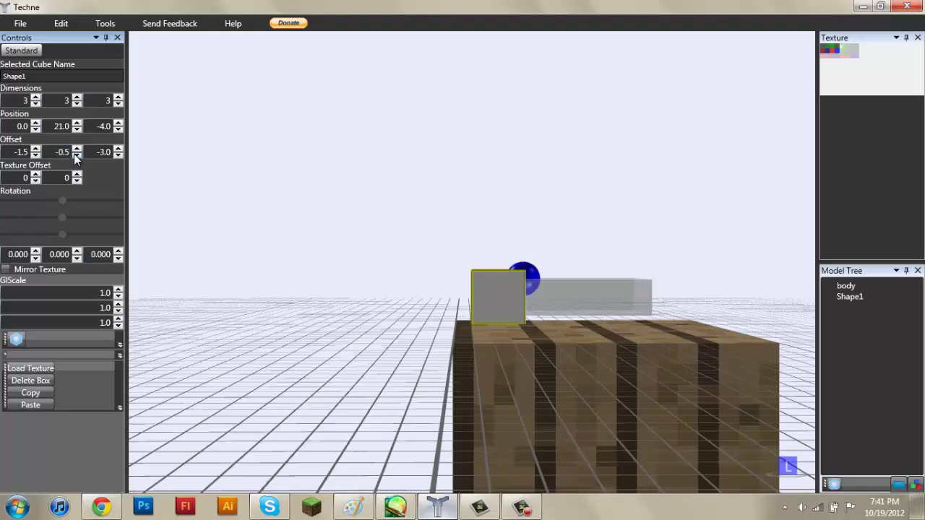
{"action": "left_click", "coordinate": [542, 231]}
{"action": "right_click_drag", "start_coordinate": [542, 231], "coordinate": [516, 364]}
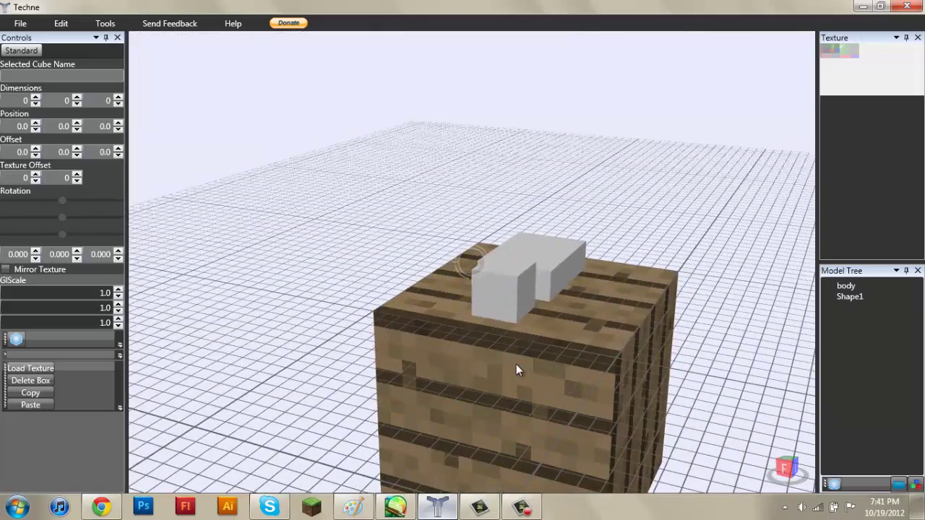
Step: Rename the box in front of the body as "head"
{"action": "double_click", "coordinate": [867, 296]}
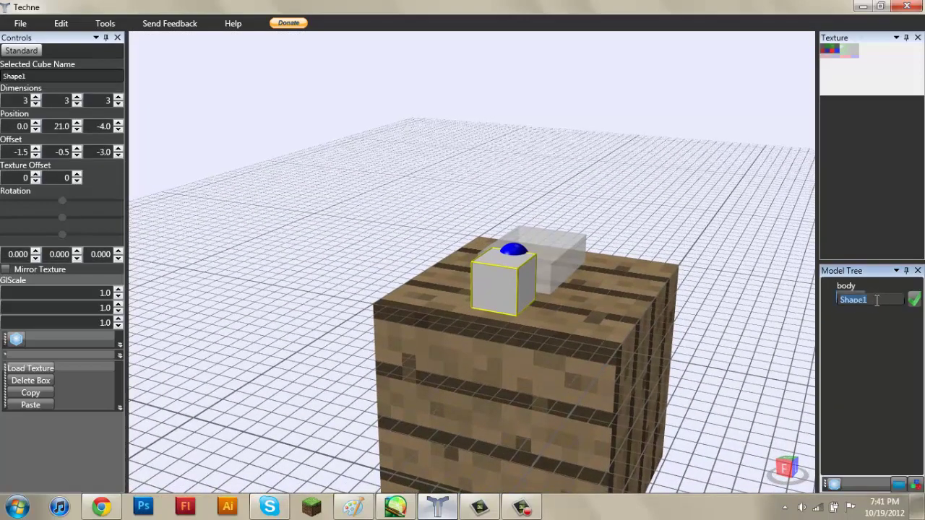
{"action": "key", "text": "Return"}
{"action": "left_click", "coordinate": [732, 164]}
{"action": "right_click_drag", "start_coordinate": [733, 163], "coordinate": [643, 269]}
{"action": "right_click_drag", "start_coordinate": [652, 340], "coordinate": [571, 344]}
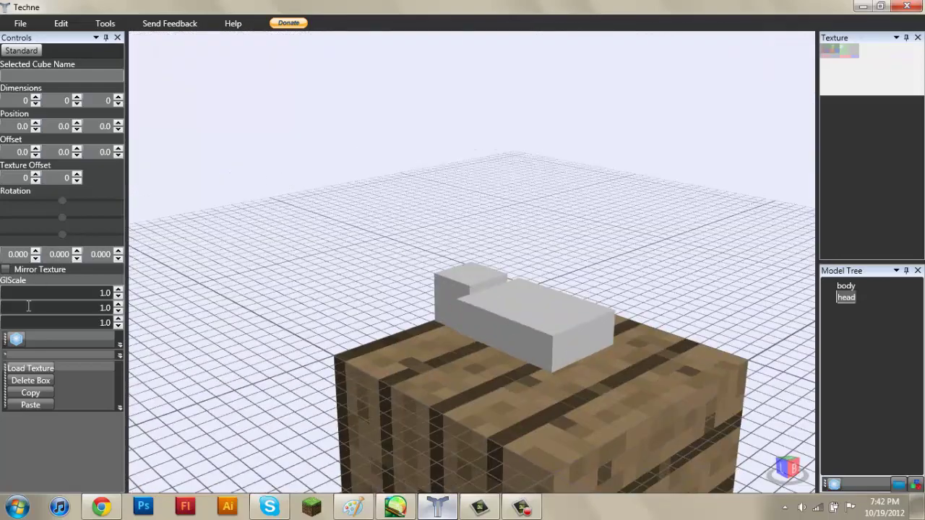
Step: Add another box to the model and lower it into the body by setting its second position value to 21
{"action": "left_click", "coordinate": [17, 340]}
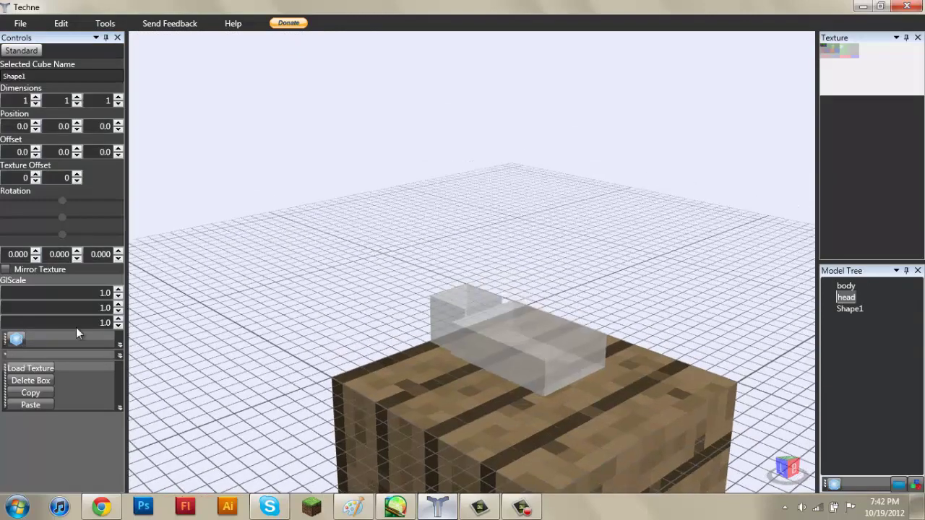
{"action": "left_click", "coordinate": [78, 123]}
{"action": "left_click", "coordinate": [78, 123]}
{"action": "left_click", "coordinate": [78, 122]}
{"action": "left_click", "coordinate": [78, 123]}
{"action": "left_click", "coordinate": [78, 122]}
{"action": "left_click", "coordinate": [78, 123]}
{"action": "left_click", "coordinate": [78, 123]}
{"action": "left_click", "coordinate": [78, 122]}
{"action": "left_click", "coordinate": [78, 122]}
{"action": "left_click", "coordinate": [78, 123]}
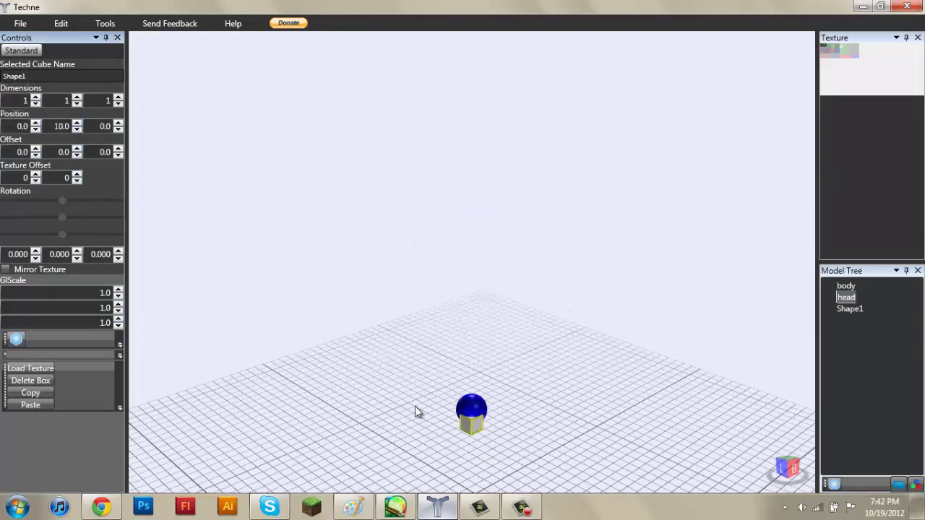
{"action": "right_click_drag", "start_coordinate": [470, 428], "coordinate": [487, 419]}
{"action": "left_click", "coordinate": [77, 123]}
{"action": "left_click", "coordinate": [77, 123]}
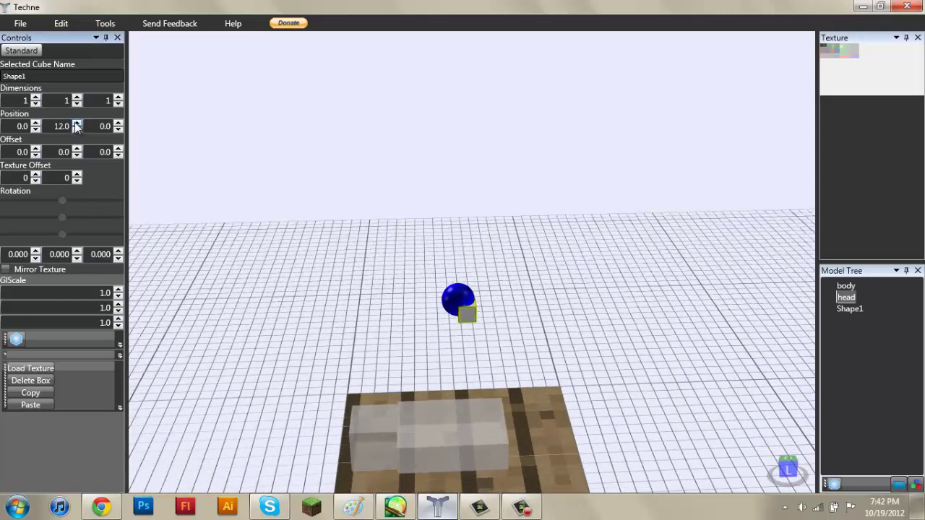
{"action": "left_click", "coordinate": [77, 124]}
{"action": "left_click", "coordinate": [77, 124]}
{"action": "left_click", "coordinate": [77, 124]}
{"action": "left_click", "coordinate": [78, 124]}
{"action": "left_click", "coordinate": [78, 124]}
{"action": "left_click", "coordinate": [77, 123]}
{"action": "left_click", "coordinate": [77, 124]}
{"action": "right_click_drag", "start_coordinate": [303, 255], "coordinate": [462, 395]}
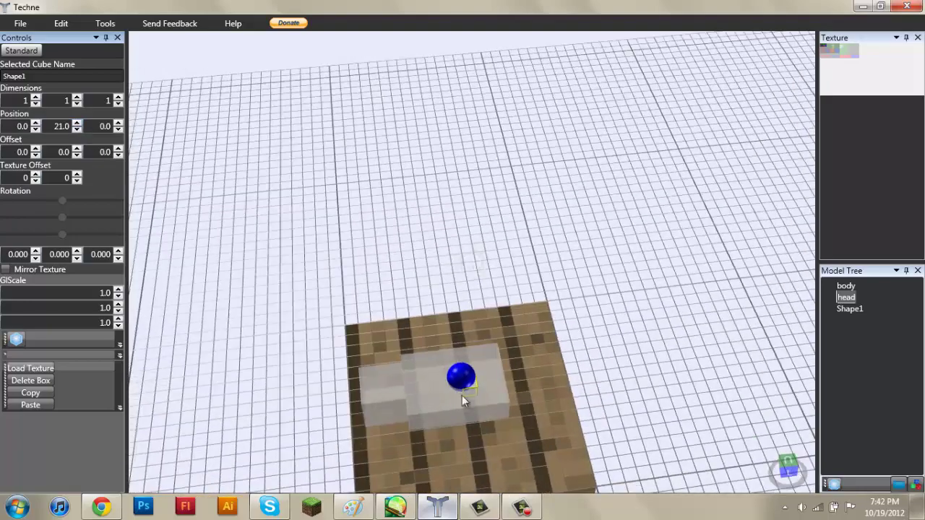
{"action": "right_click_drag", "start_coordinate": [497, 369], "coordinate": [482, 387]}
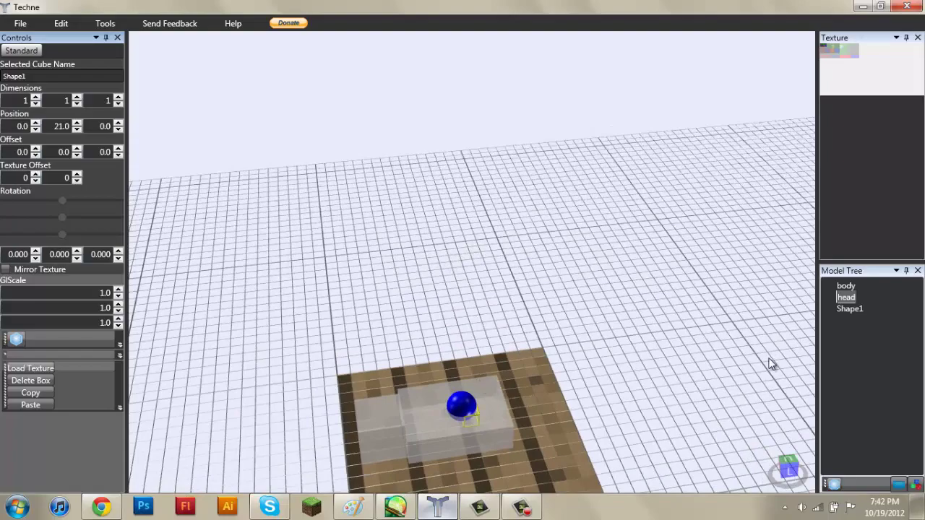
Step: Shift the new box toward the body's rear end by setting its third position value to 2
{"action": "left_click", "coordinate": [851, 311]}
{"action": "right_click_drag", "start_coordinate": [727, 313], "coordinate": [180, 216]}
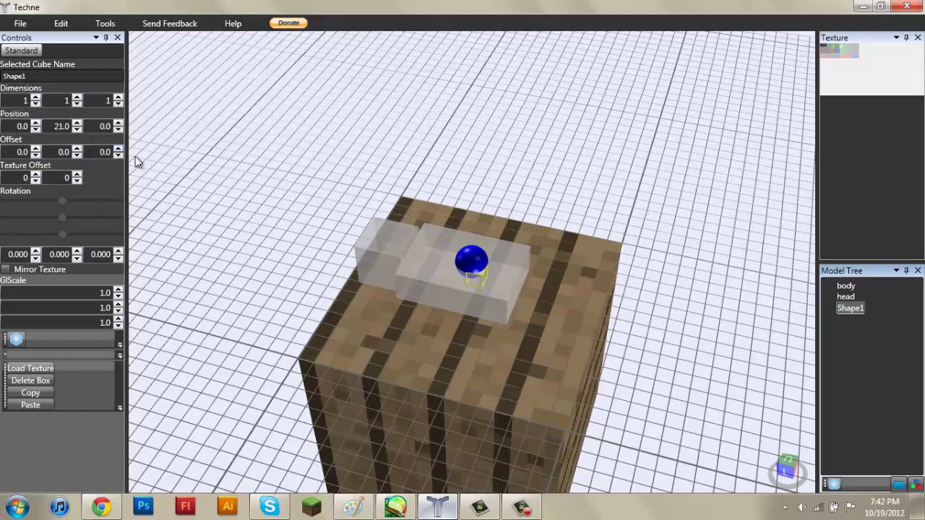
{"action": "right_click_drag", "start_coordinate": [375, 258], "coordinate": [468, 265]}
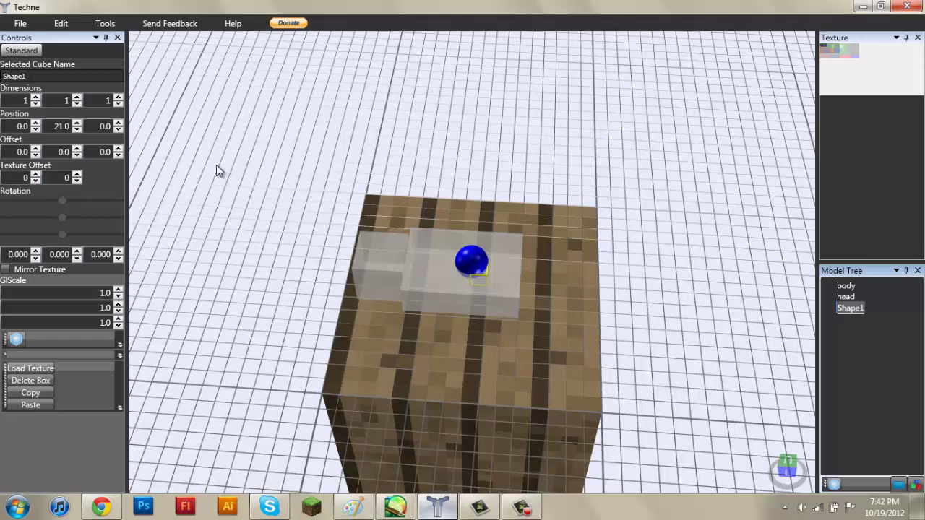
{"action": "left_click", "coordinate": [117, 123]}
{"action": "left_click", "coordinate": [117, 123]}
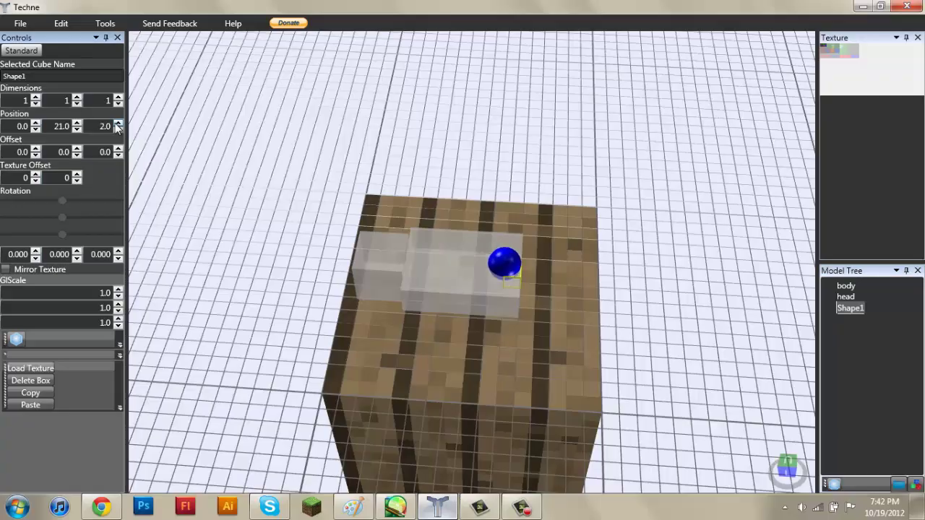
Step: Move the small box behind the body further back by setting its third position value to 3
{"action": "left_click", "coordinate": [117, 124]}
{"action": "right_click_drag", "start_coordinate": [171, 140], "coordinate": [488, 229]}
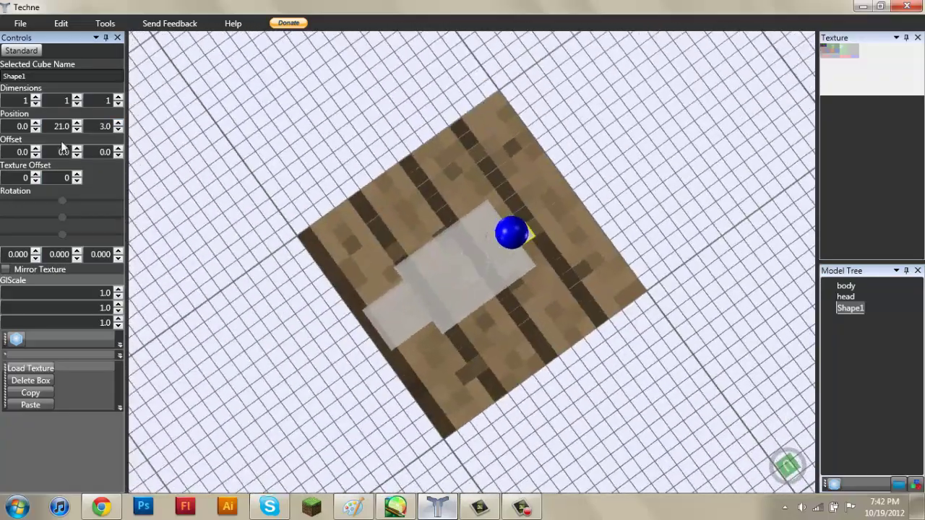
{"action": "right_click_drag", "start_coordinate": [393, 220], "coordinate": [327, 203]}
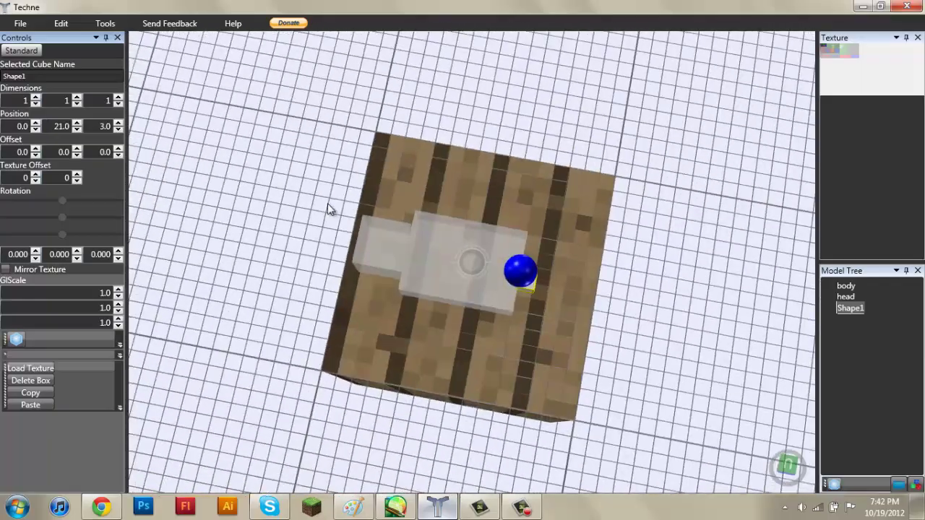
Step: Make the small rear box 2 units wide and centre it on the body by setting its first offset to -1
{"action": "double_click", "coordinate": [36, 98]}
{"action": "left_click", "coordinate": [35, 104]}
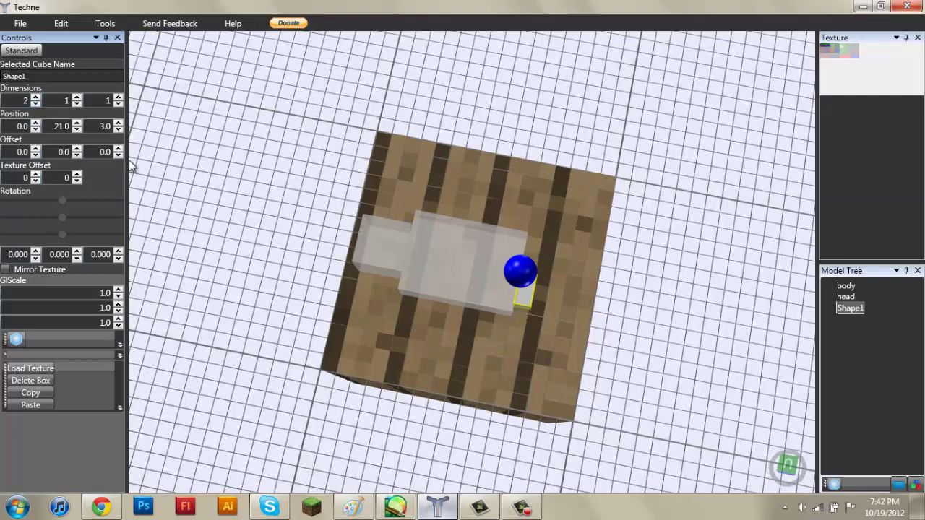
{"action": "left_click", "coordinate": [76, 156]}
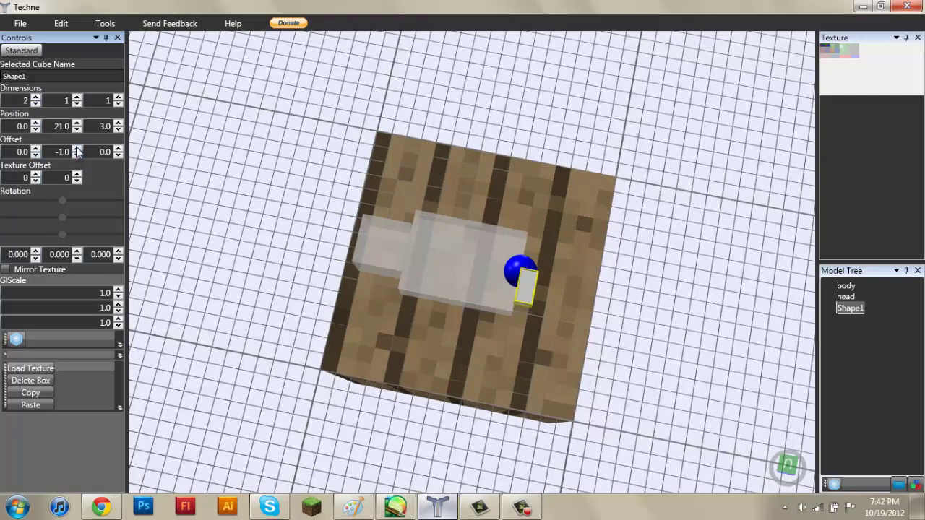
{"action": "left_click", "coordinate": [76, 150]}
{"action": "right_click_drag", "start_coordinate": [578, 301], "coordinate": [418, 250]}
{"action": "left_click", "coordinate": [35, 155]}
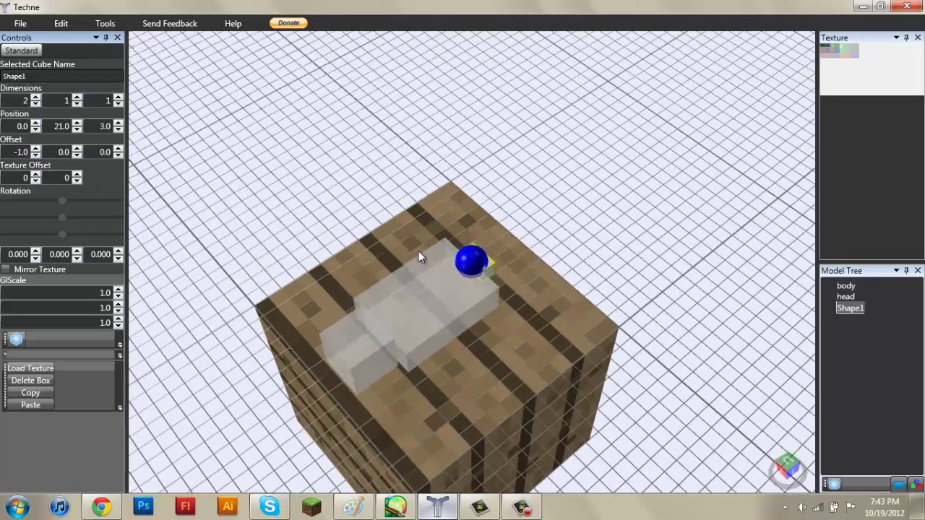
Step: Lengthen the small rear box by setting its third dimension to 2
{"action": "left_click", "coordinate": [118, 97]}
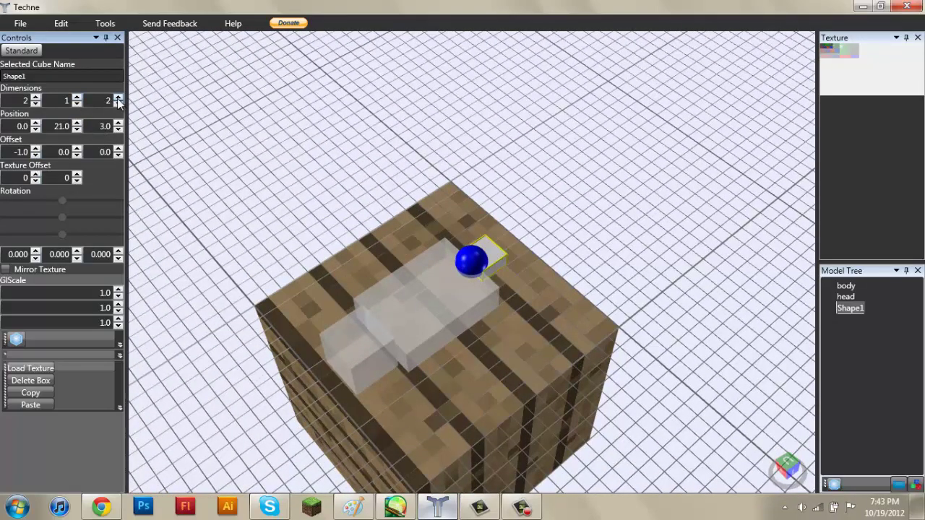
{"action": "left_click", "coordinate": [119, 98]}
{"action": "right_click_drag", "start_coordinate": [161, 114], "coordinate": [238, 237]}
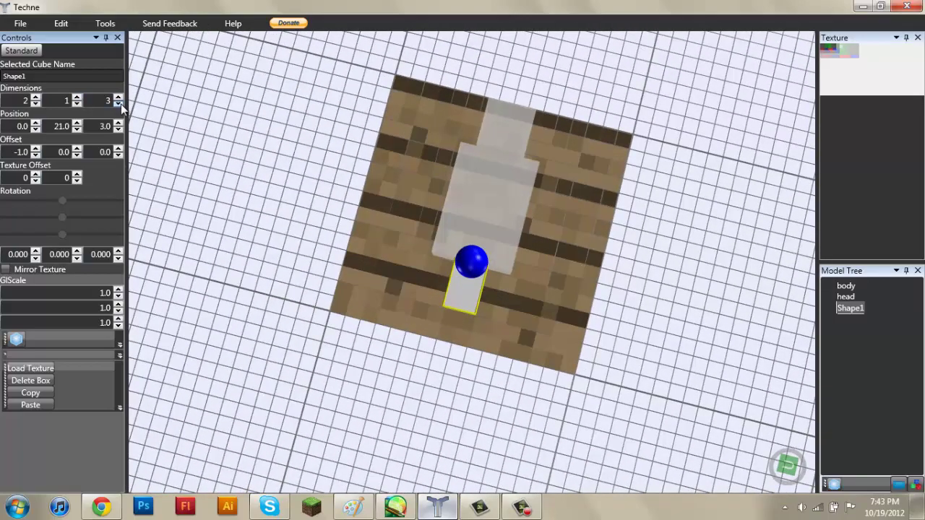
{"action": "left_click", "coordinate": [118, 104]}
{"action": "right_click_drag", "start_coordinate": [394, 207], "coordinate": [525, 190]}
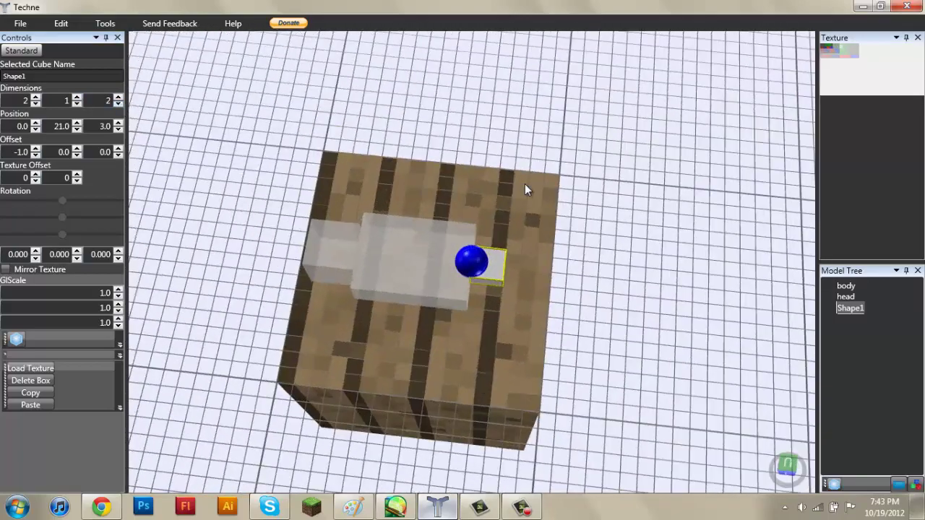
Step: Make the small rear box taller by setting its second dimension to 2
{"action": "left_click", "coordinate": [533, 137]}
{"action": "right_click_drag", "start_coordinate": [535, 137], "coordinate": [426, 246]}
{"action": "left_click", "coordinate": [463, 275]}
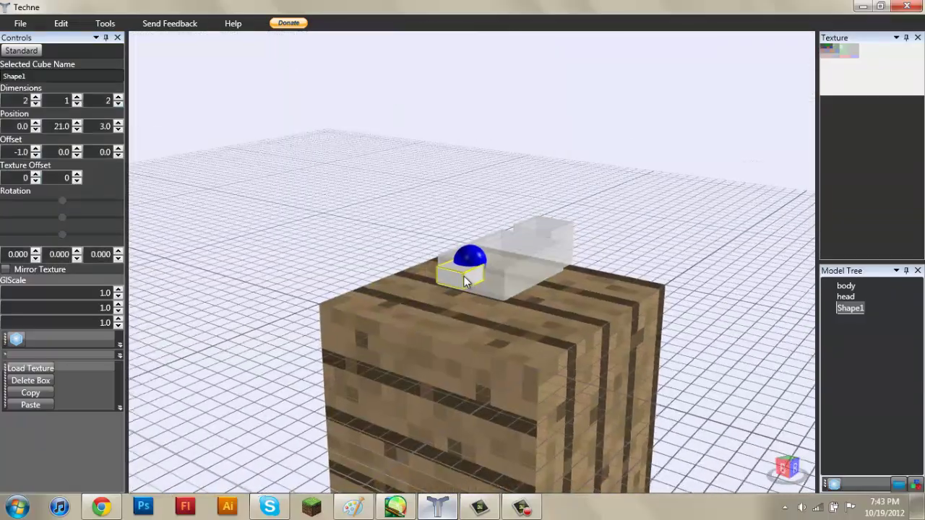
{"action": "left_click", "coordinate": [78, 98]}
{"action": "right_click_drag", "start_coordinate": [329, 141], "coordinate": [275, 148]}
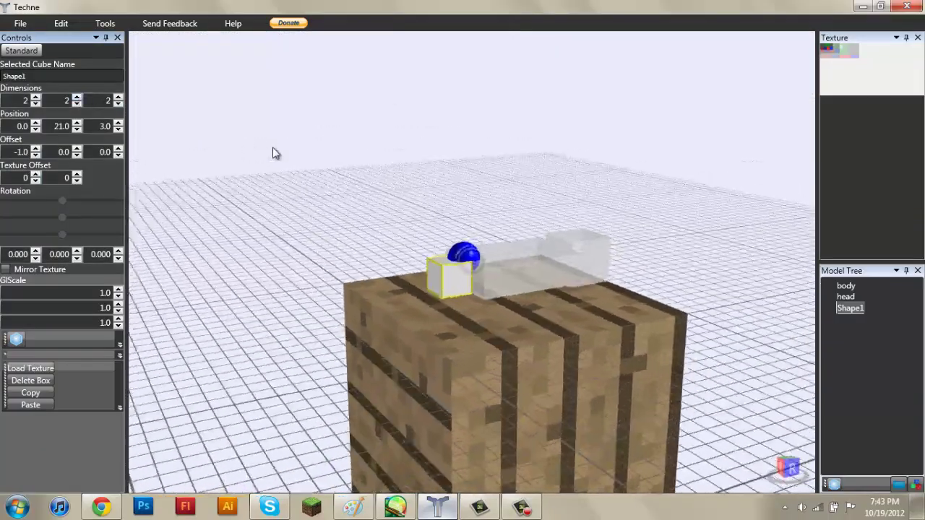
{"action": "left_click", "coordinate": [282, 149]}
{"action": "right_click_drag", "start_coordinate": [538, 155], "coordinate": [533, 282]}
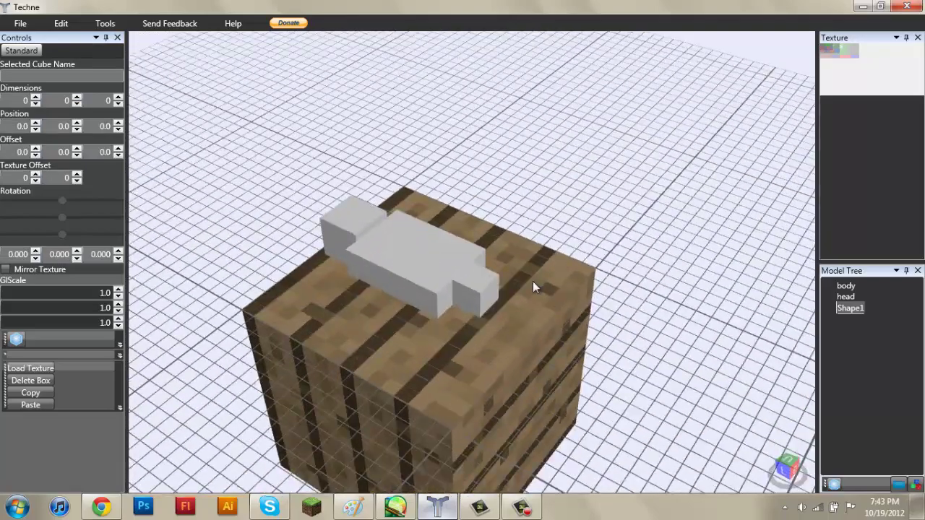
Step: Add another box to the model and lower it towards the body by setting its second position value to 12
{"action": "left_click", "coordinate": [477, 296]}
{"action": "right_click_drag", "start_coordinate": [477, 295], "coordinate": [515, 276]}
{"action": "left_click", "coordinate": [16, 341]}
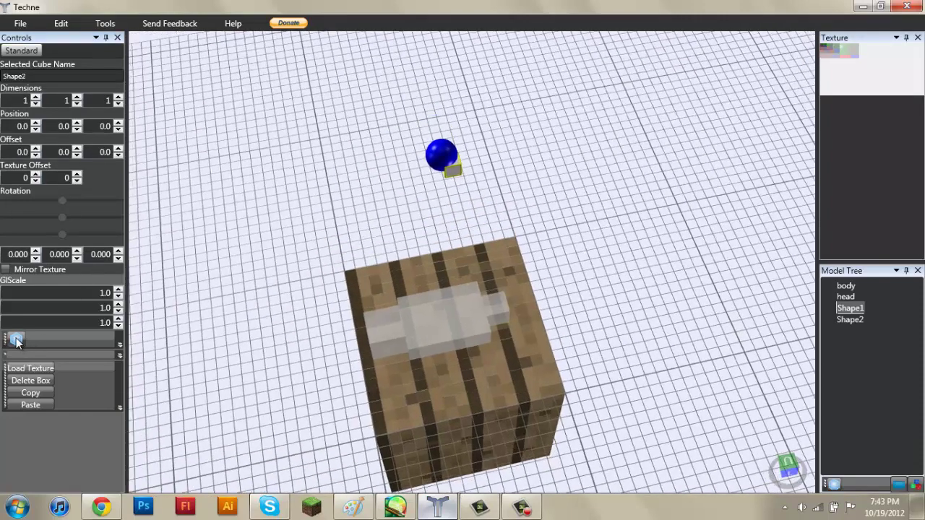
{"action": "left_click", "coordinate": [74, 128]}
{"action": "left_click_drag", "start_coordinate": [77, 126], "coordinate": [76, 125]}
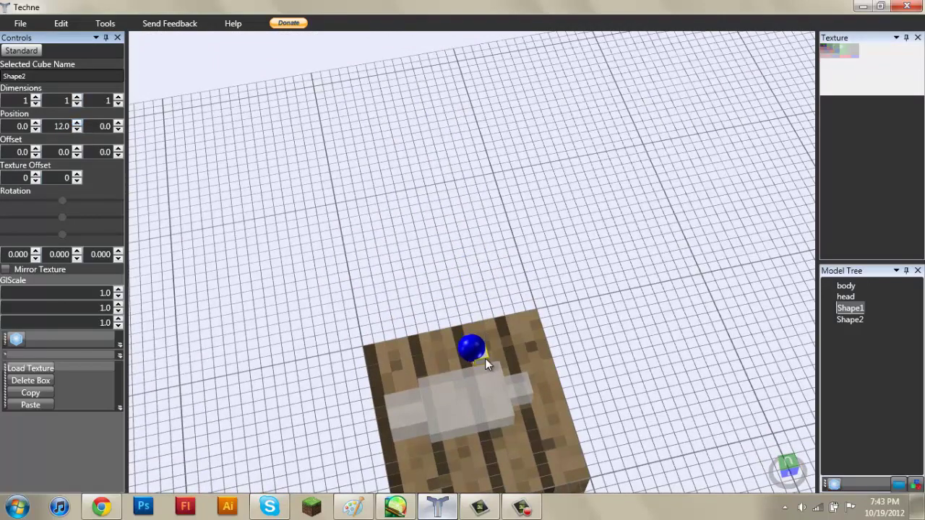
{"action": "left_click", "coordinate": [484, 358]}
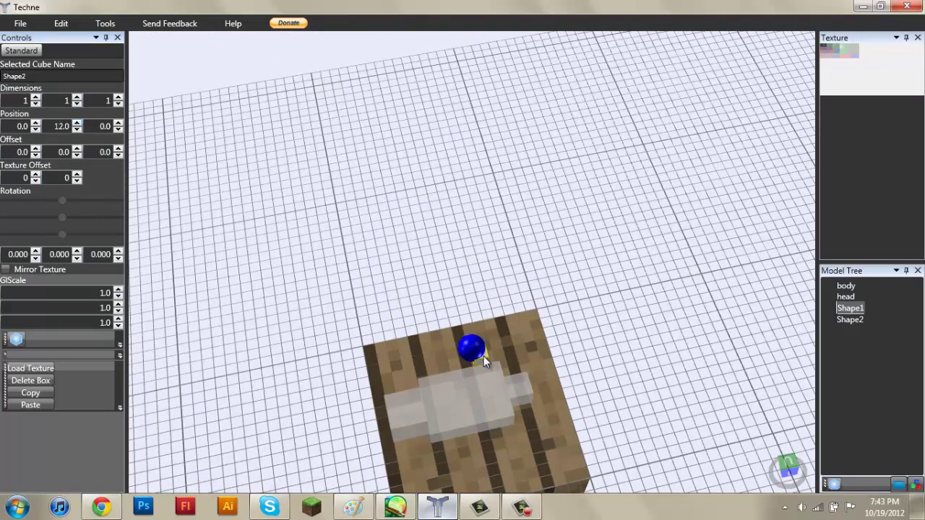
{"action": "right_click_drag", "start_coordinate": [484, 355], "coordinate": [566, 325]}
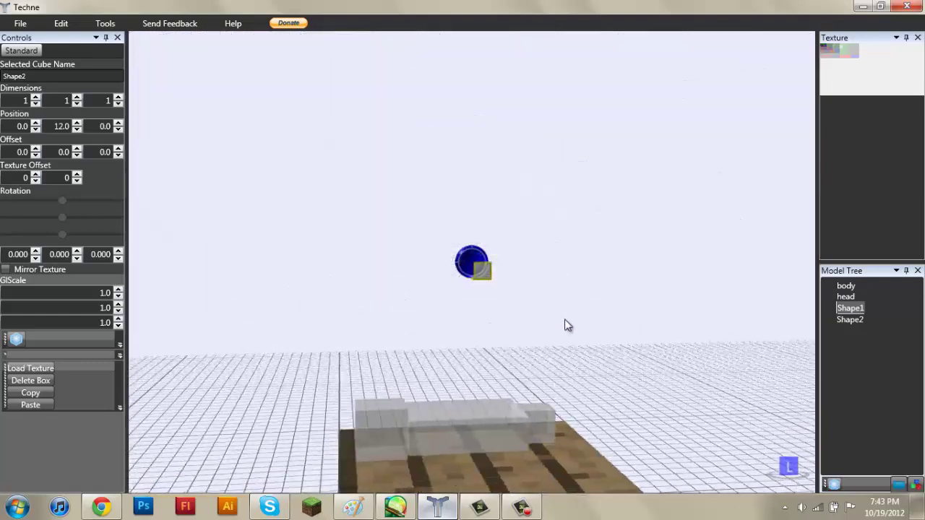
Step: Lower the new box to the body's level by setting its second position value to 21
{"action": "left_click", "coordinate": [79, 124]}
{"action": "left_click", "coordinate": [79, 123]}
{"action": "left_click", "coordinate": [79, 124]}
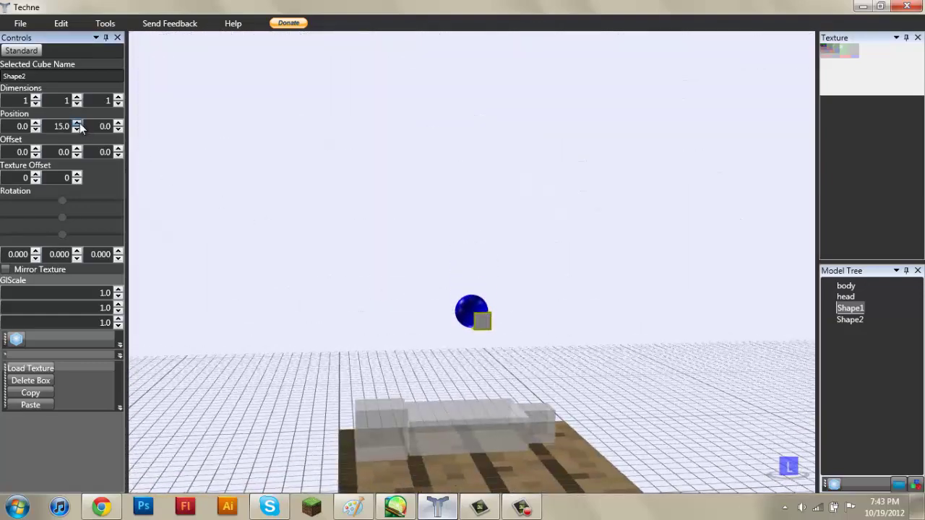
{"action": "left_click", "coordinate": [79, 124]}
{"action": "left_click", "coordinate": [78, 124]}
{"action": "double_click", "coordinate": [79, 124]}
{"action": "left_click", "coordinate": [79, 124]}
{"action": "right_click_drag", "start_coordinate": [475, 341], "coordinate": [147, 211]}
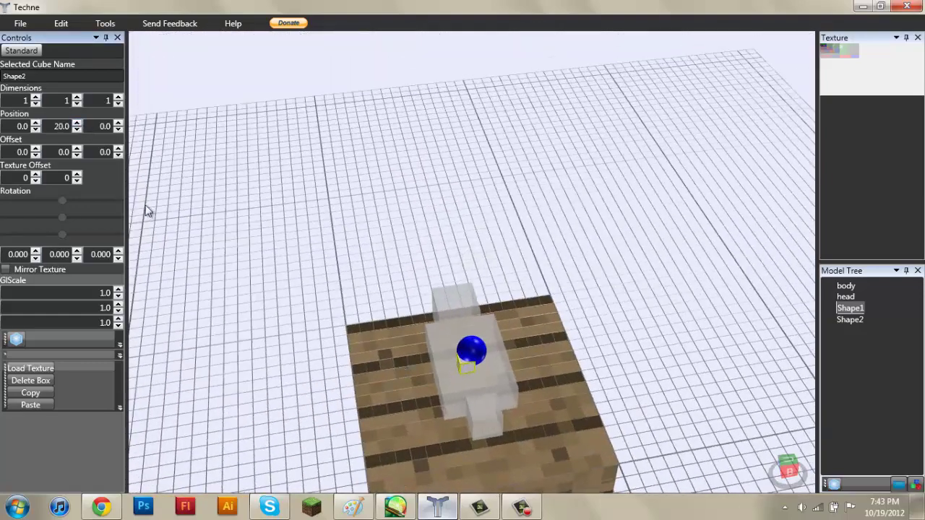
{"action": "left_click", "coordinate": [78, 125]}
{"action": "right_click_drag", "start_coordinate": [446, 281], "coordinate": [580, 286]}
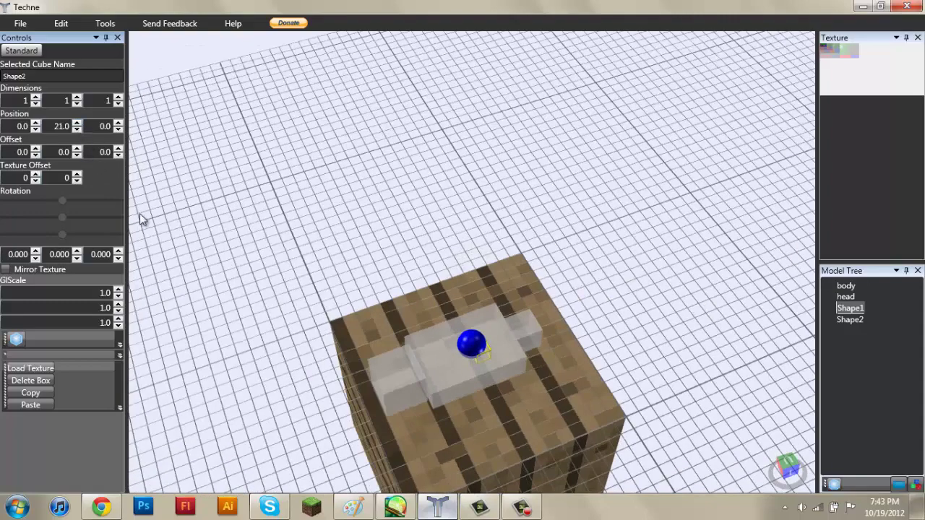
Step: Shift the new box behind the small rear box by setting its third position value to 5
{"action": "left_click", "coordinate": [119, 124]}
{"action": "left_click", "coordinate": [118, 124]}
{"action": "left_click", "coordinate": [118, 125]}
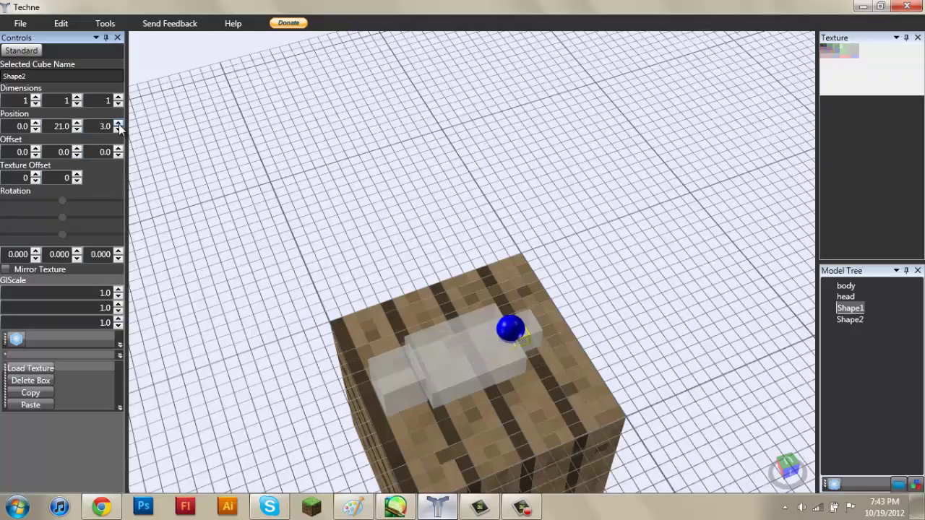
{"action": "left_click", "coordinate": [119, 124]}
{"action": "left_click", "coordinate": [119, 125]}
{"action": "right_click_drag", "start_coordinate": [474, 278], "coordinate": [420, 239]}
{"action": "right_click_drag", "start_coordinate": [562, 376], "coordinate": [588, 331]}
Step: Enlarge the rearmost box into a long tail piece by setting its dimensions to 3, 3 and 6
{"action": "left_click", "coordinate": [36, 98]}
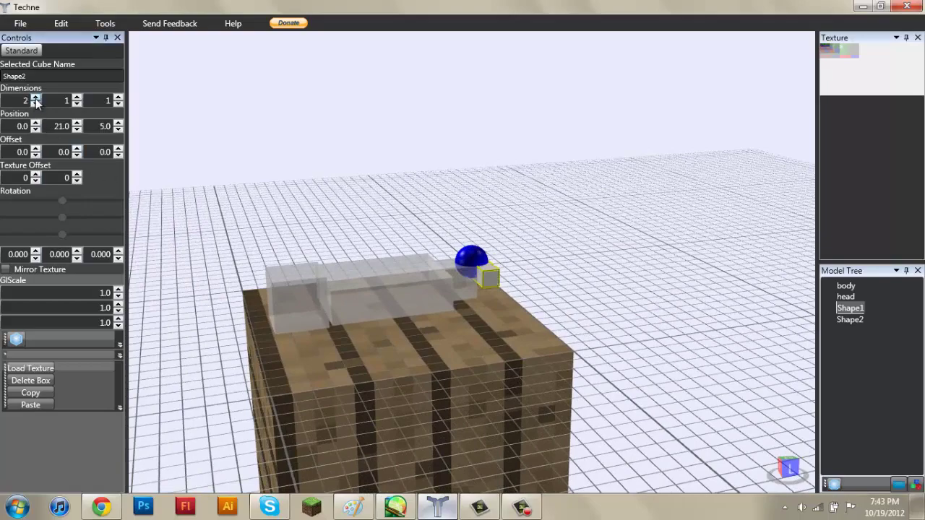
{"action": "left_click", "coordinate": [77, 99]}
{"action": "right_click_drag", "start_coordinate": [173, 166], "coordinate": [78, 79]}
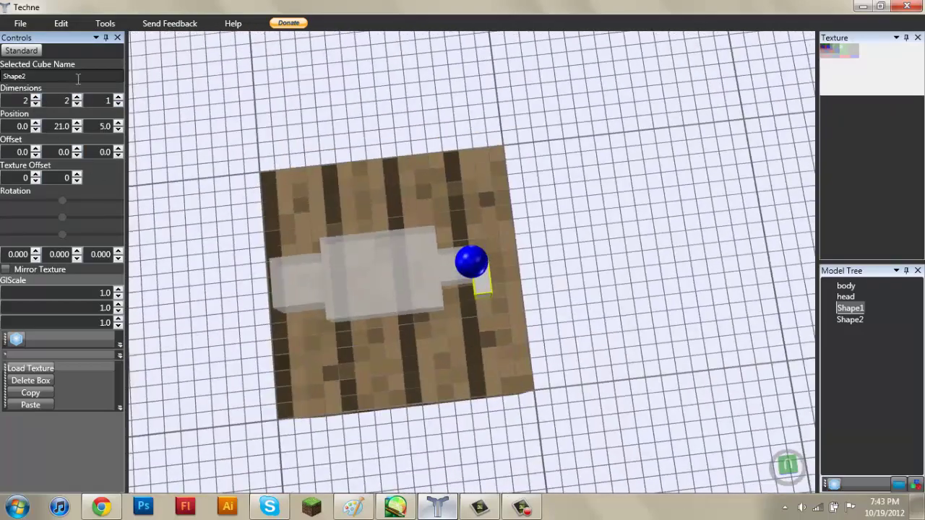
{"action": "left_click", "coordinate": [118, 97]}
{"action": "left_click", "coordinate": [118, 97]}
{"action": "left_click", "coordinate": [118, 96]}
{"action": "left_click", "coordinate": [117, 97]}
{"action": "left_click", "coordinate": [118, 97]}
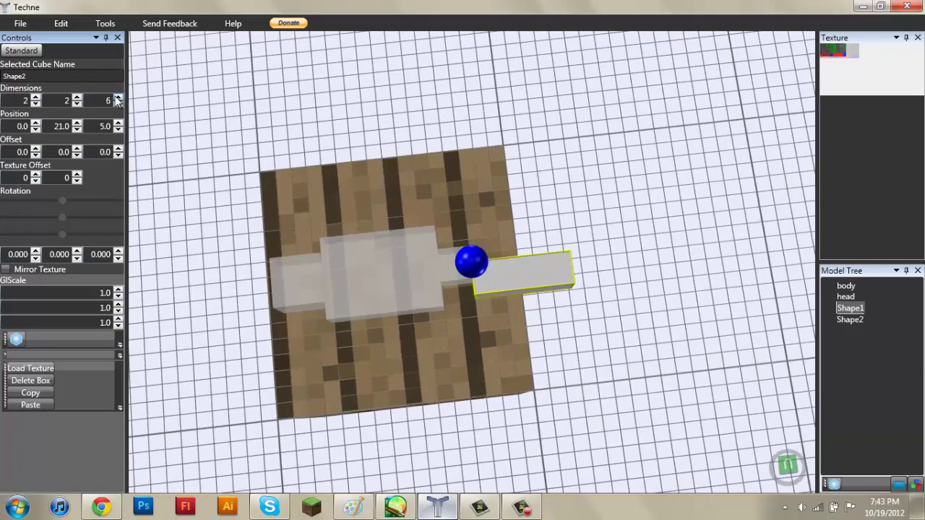
{"action": "left_click", "coordinate": [77, 98]}
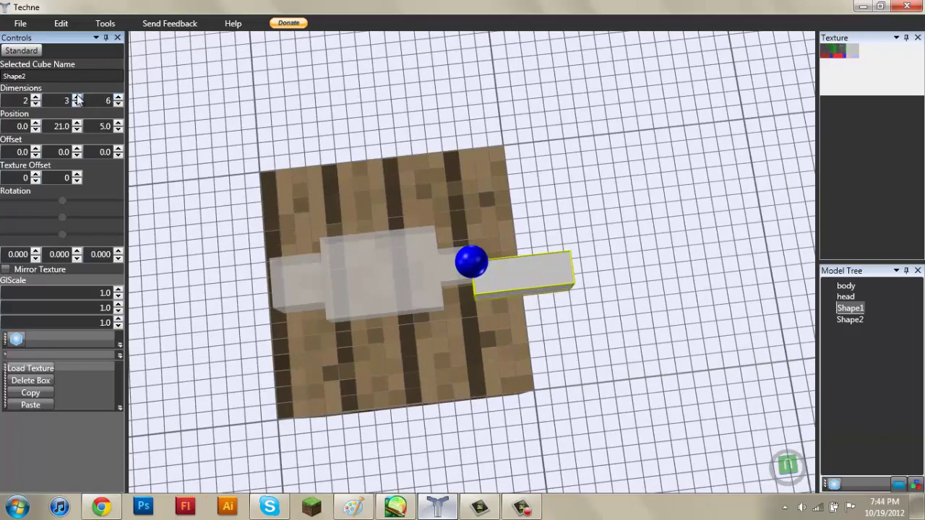
{"action": "left_click", "coordinate": [35, 97]}
{"action": "right_click_drag", "start_coordinate": [555, 329], "coordinate": [411, 320]}
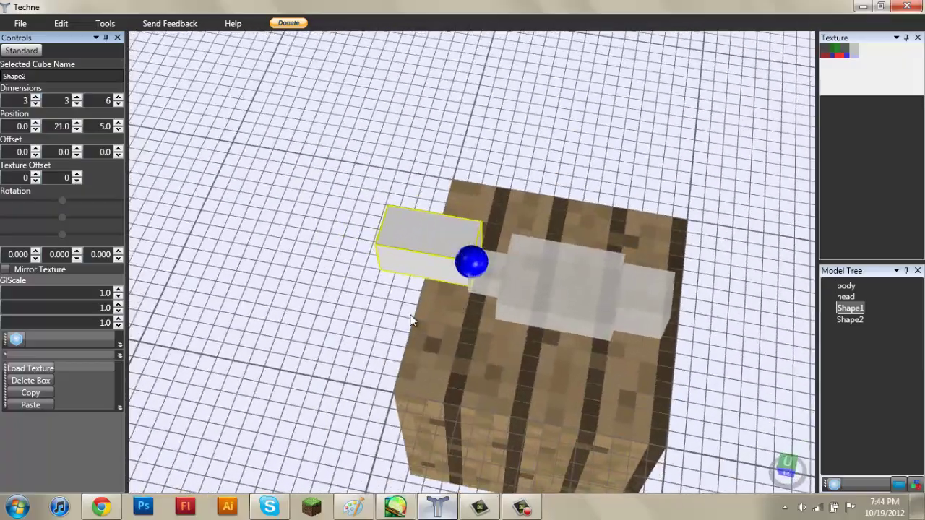
Step: Centre the long tail box on the body by setting its first offset to -1.5
{"action": "right_click_drag", "start_coordinate": [370, 246], "coordinate": [189, 254]}
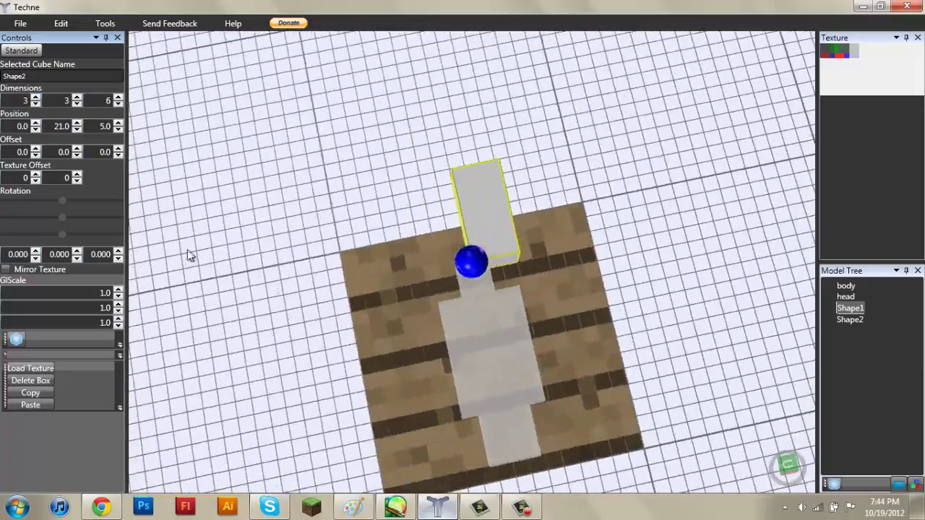
{"action": "left_click", "coordinate": [77, 148]}
{"action": "left_click", "coordinate": [77, 155]}
{"action": "left_click", "coordinate": [36, 148]}
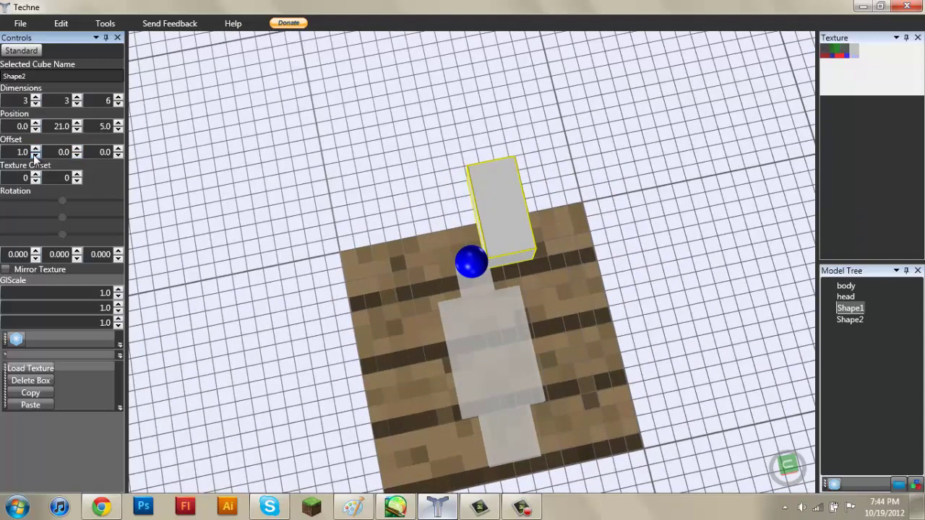
{"action": "left_click", "coordinate": [36, 154]}
{"action": "left_click", "coordinate": [36, 155]}
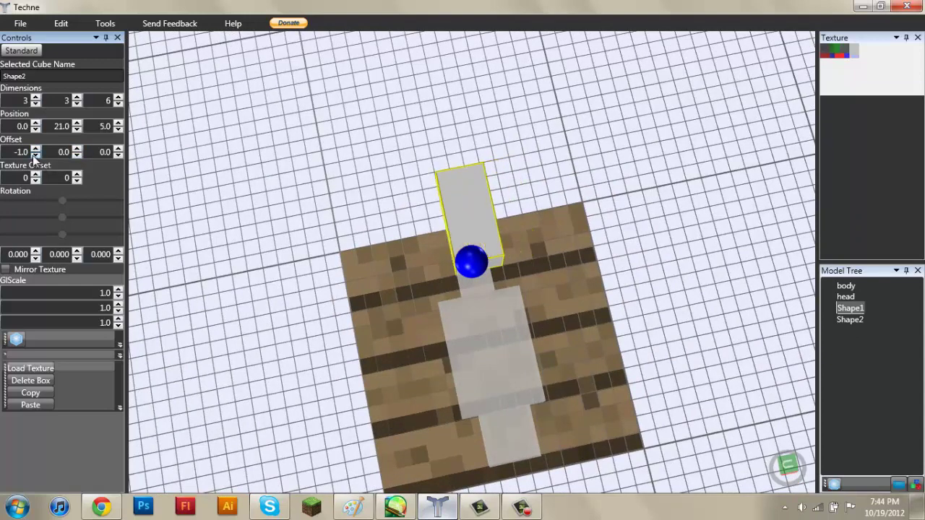
{"action": "left_click", "coordinate": [36, 154]}
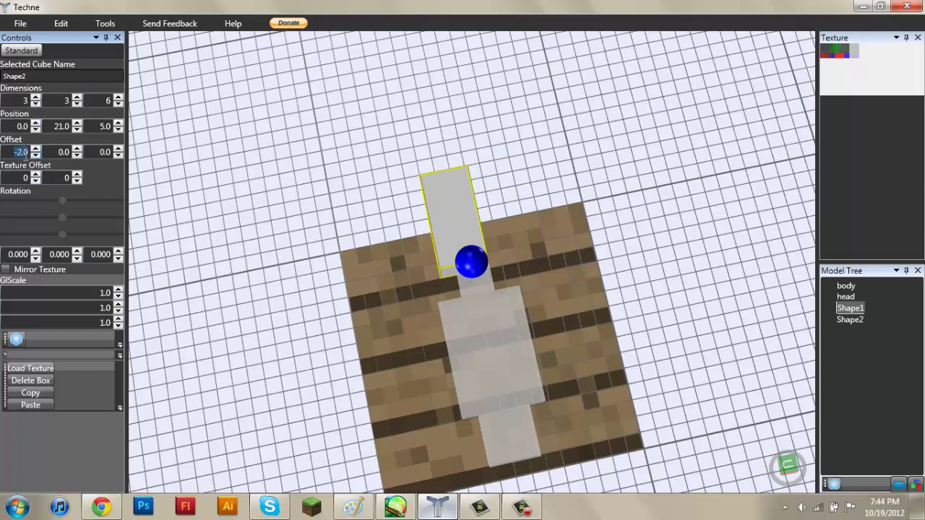
{"action": "key", "text": "Return"}
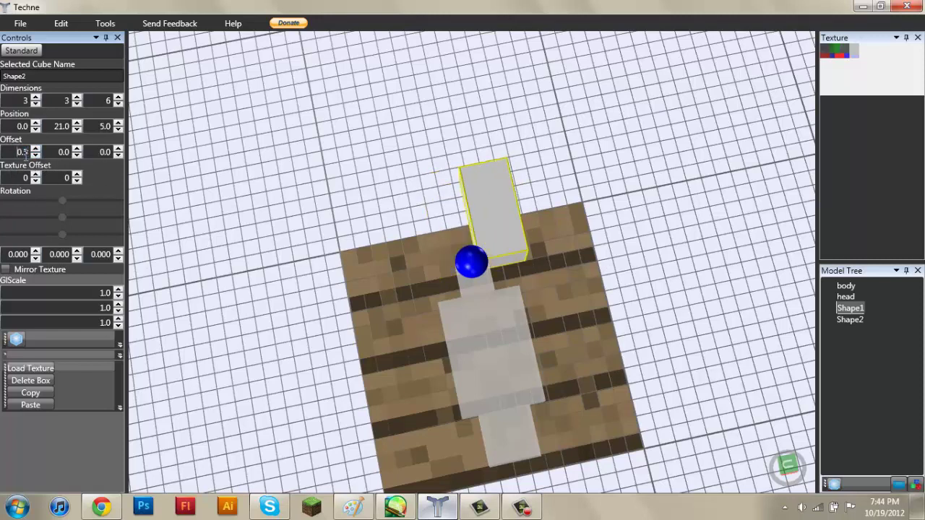
{"action": "left_click", "coordinate": [36, 155]}
{"action": "left_click", "coordinate": [35, 155]}
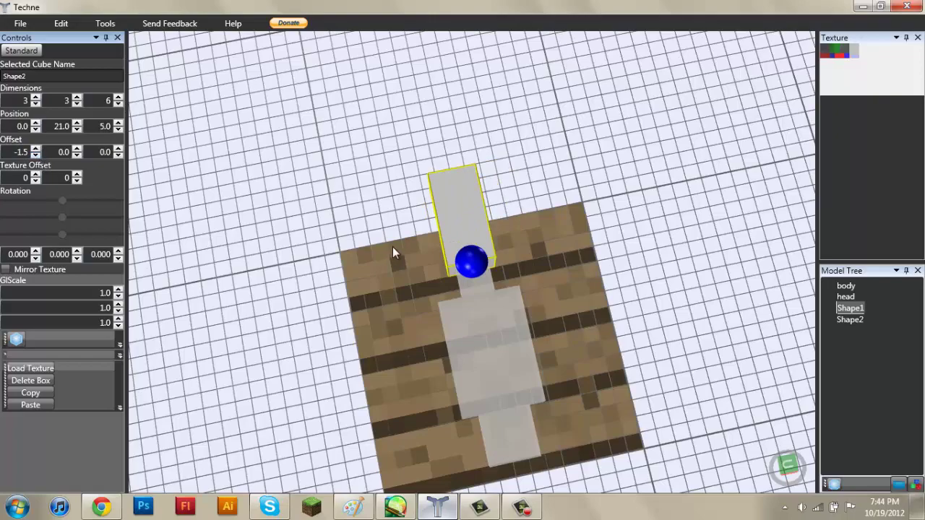
Step: Flatten the long tail box by setting its second dimension to 2, and deselect it
{"action": "right_click_drag", "start_coordinate": [392, 247], "coordinate": [484, 168]}
{"action": "left_click", "coordinate": [485, 172]}
{"action": "left_click", "coordinate": [458, 290]}
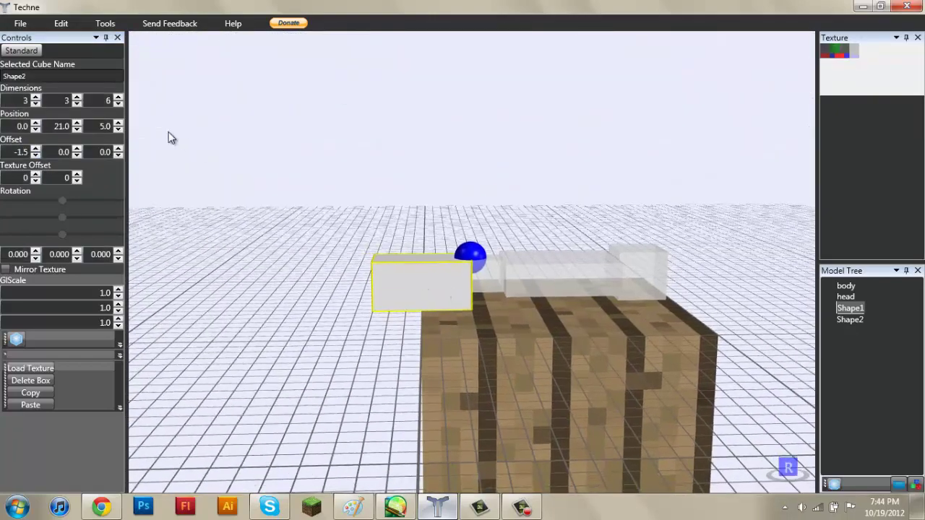
{"action": "left_click", "coordinate": [76, 104]}
{"action": "left_click", "coordinate": [519, 184]}
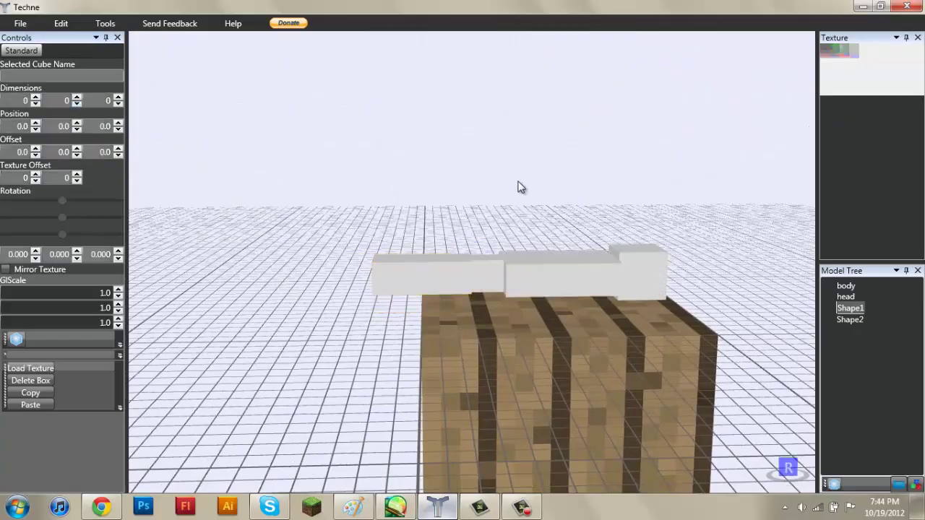
Step: Delete the small box between the body and the long tail box, and select the long tail box
{"action": "right_click_drag", "start_coordinate": [519, 184], "coordinate": [506, 304]}
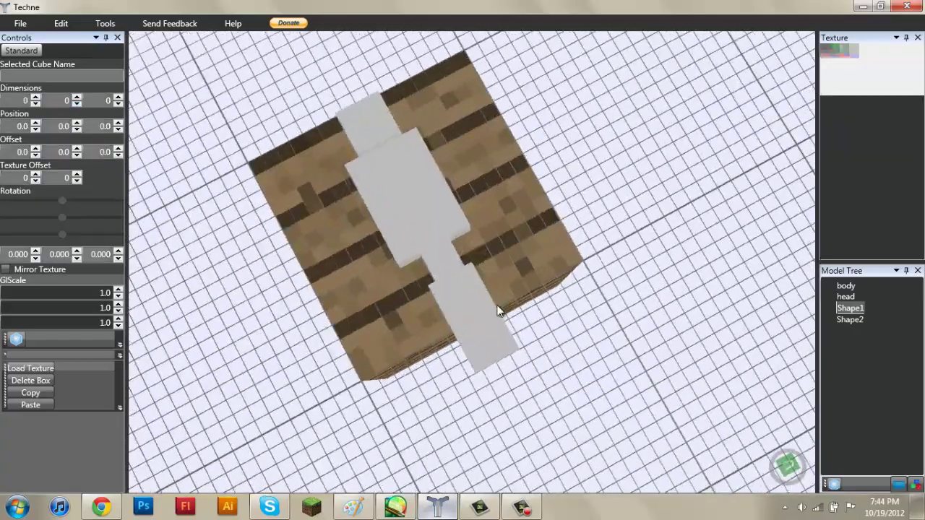
{"action": "right_click_drag", "start_coordinate": [470, 329], "coordinate": [453, 294]}
{"action": "left_click", "coordinate": [453, 293]}
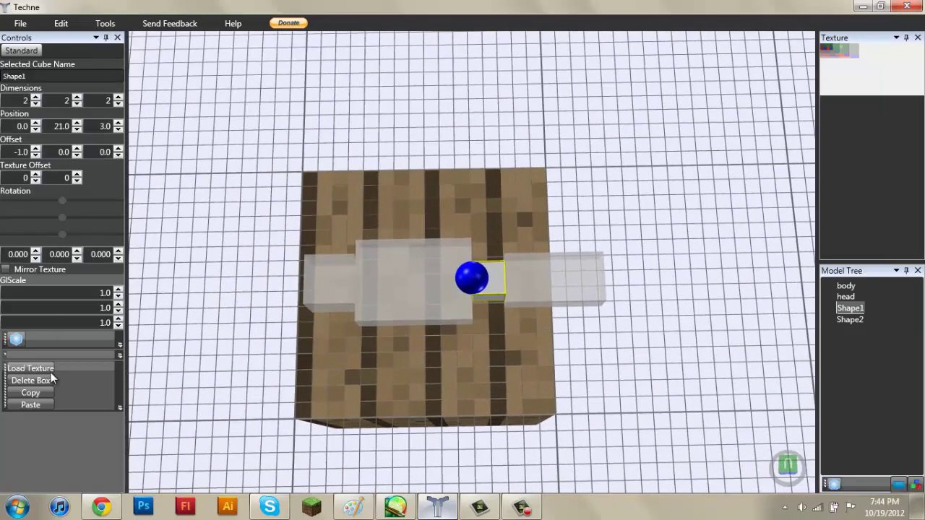
{"action": "left_click", "coordinate": [48, 381]}
{"action": "left_click", "coordinate": [550, 279]}
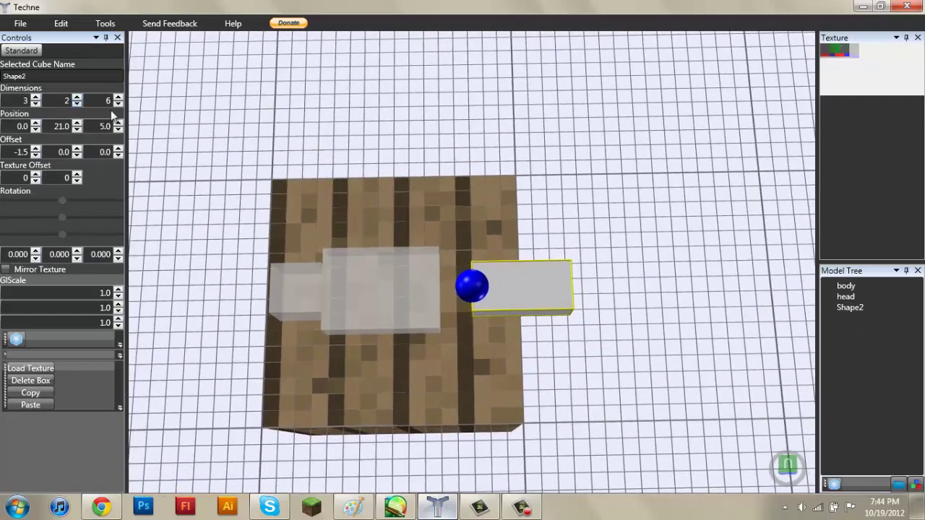
Step: Move the long tail box up against the body by setting its third position value to 3
{"action": "left_click", "coordinate": [118, 123]}
{"action": "left_click", "coordinate": [119, 122]}
{"action": "left_click", "coordinate": [119, 130]}
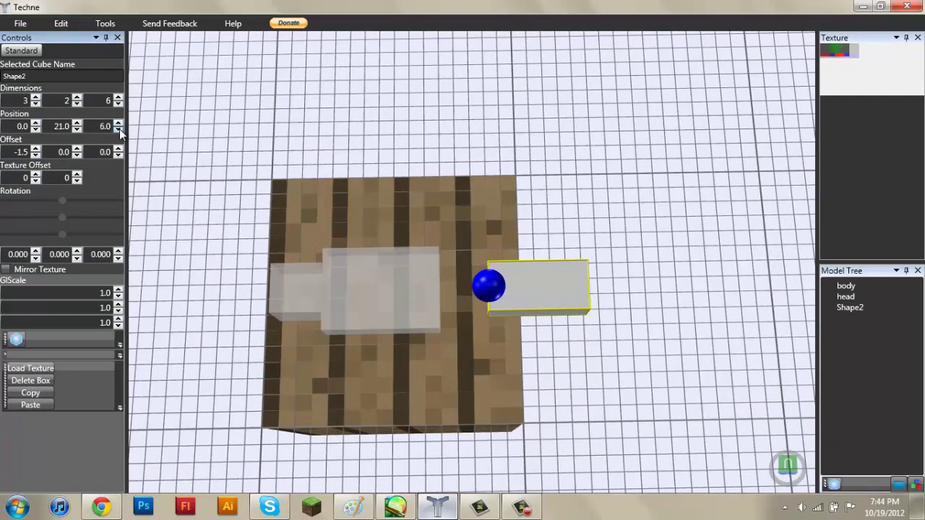
{"action": "double_click", "coordinate": [119, 130]}
{"action": "left_click", "coordinate": [120, 130]}
{"action": "left_click", "coordinate": [370, 153]}
{"action": "right_click_drag", "start_coordinate": [438, 134], "coordinate": [463, 181]}
{"action": "left_click", "coordinate": [523, 301]}
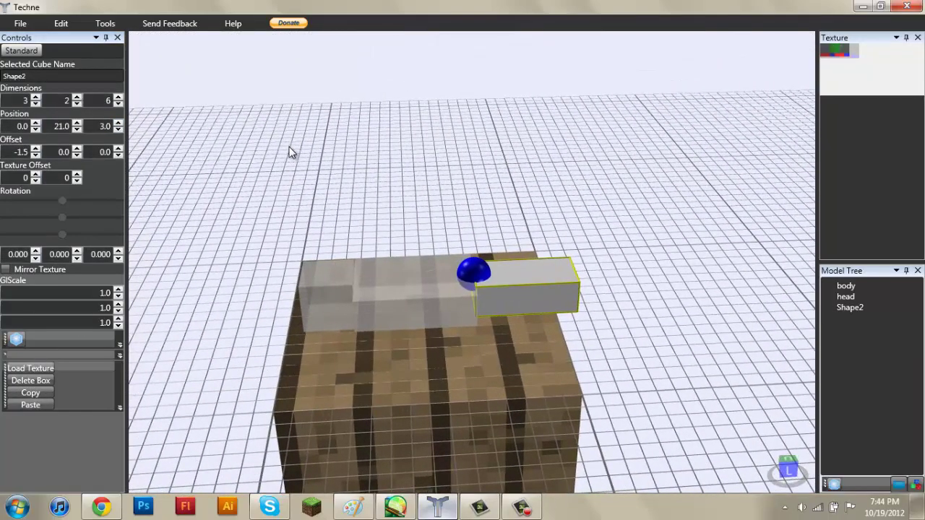
Step: Add a new box and lower it to the tail's level by setting its second position value to 21
{"action": "left_click", "coordinate": [17, 338]}
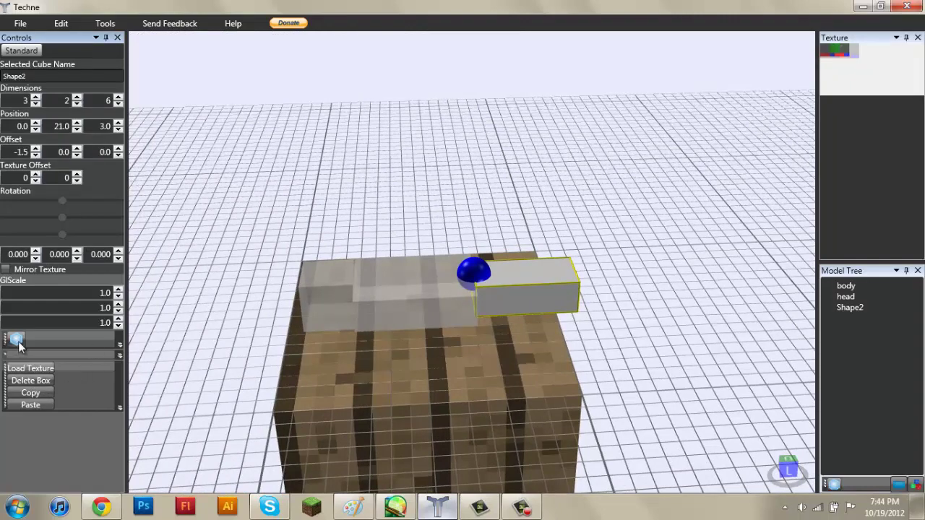
{"action": "left_click", "coordinate": [77, 124]}
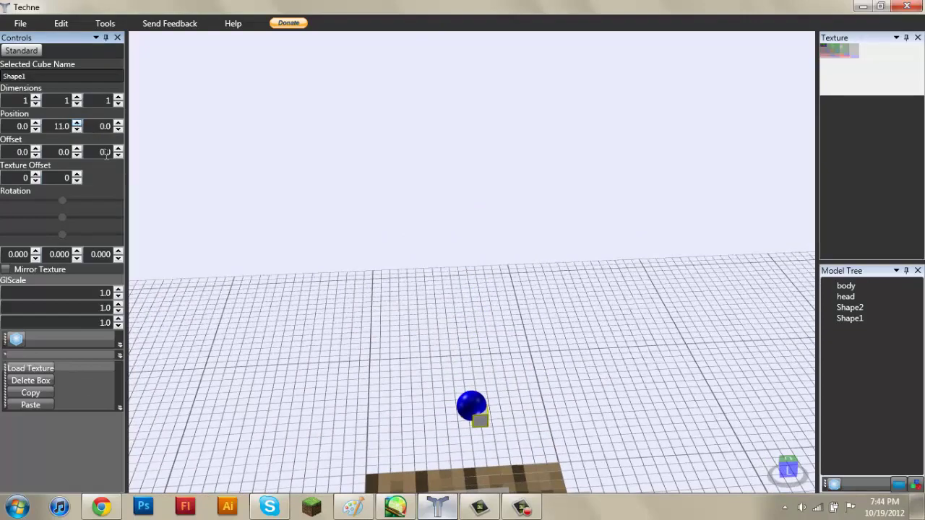
{"action": "left_click", "coordinate": [78, 124]}
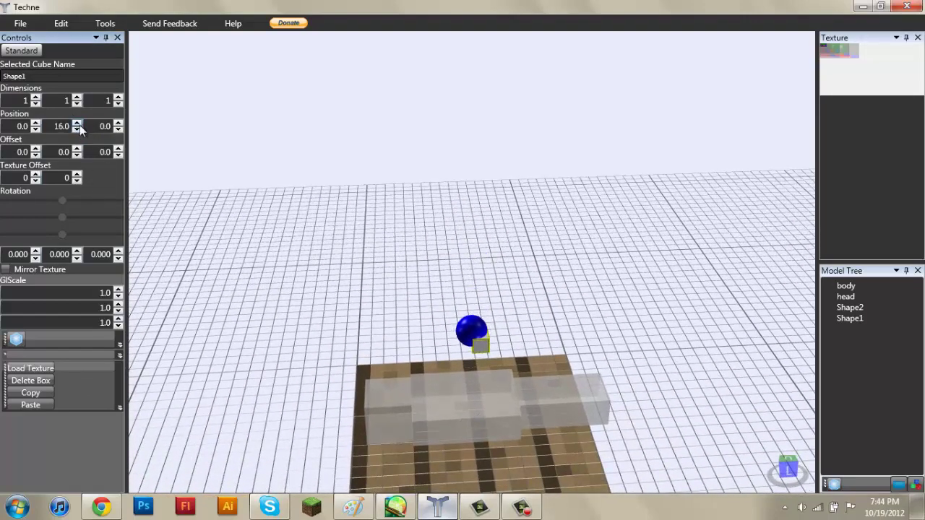
{"action": "left_click", "coordinate": [80, 125]}
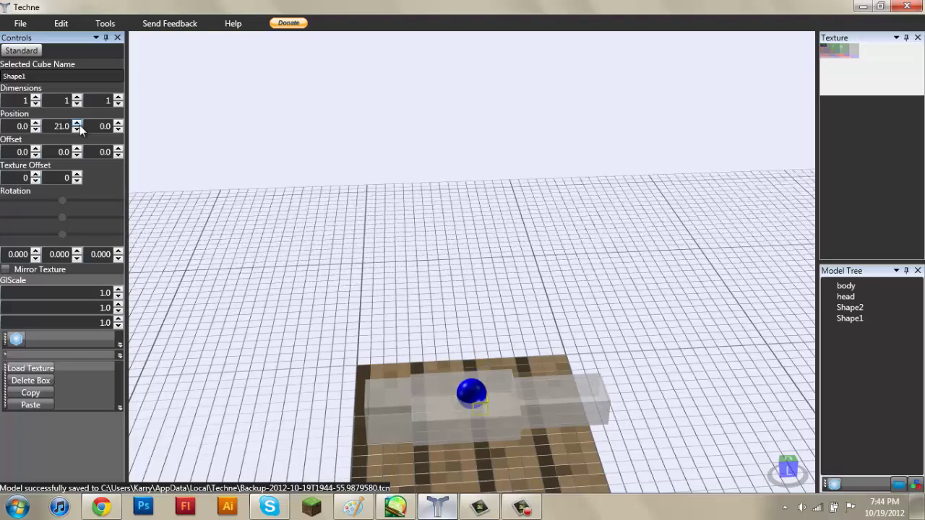
Step: Move the new box to the rear end of the tail by setting its third position value to 8
{"action": "left_click", "coordinate": [120, 124]}
{"action": "left_click", "coordinate": [120, 125]}
{"action": "left_click", "coordinate": [118, 124]}
{"action": "left_click", "coordinate": [118, 124]}
{"action": "left_click", "coordinate": [117, 124]}
{"action": "left_click", "coordinate": [118, 124]}
{"action": "left_click", "coordinate": [118, 124]}
{"action": "left_click", "coordinate": [117, 124]}
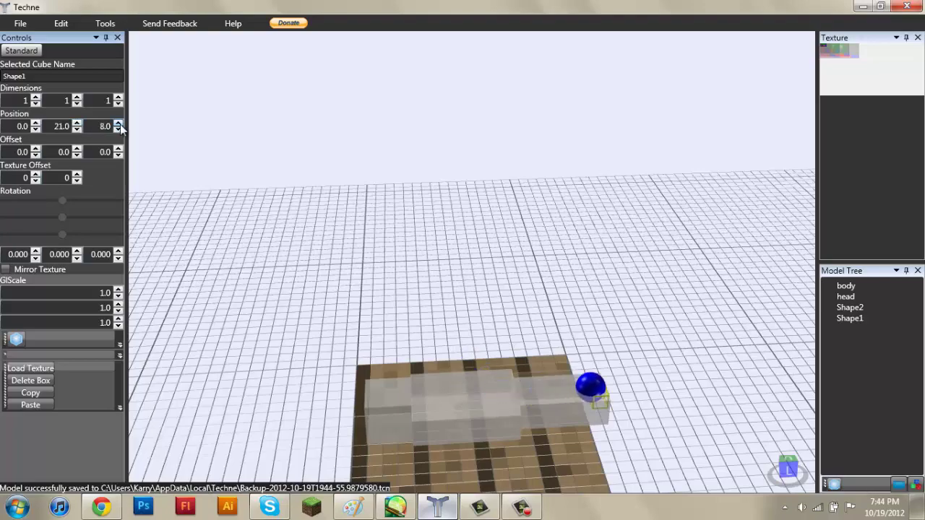
{"action": "right_click_drag", "start_coordinate": [631, 301], "coordinate": [510, 324]}
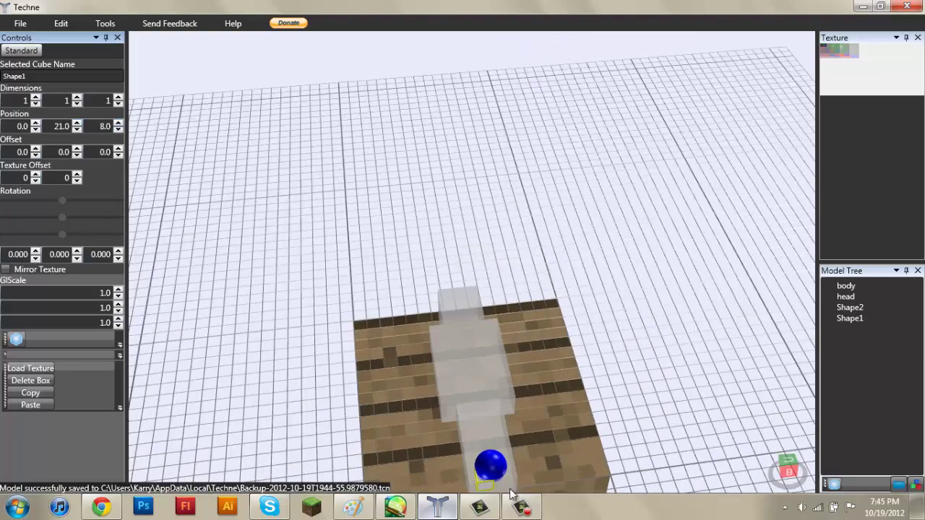
Step: Lengthen the new tail tip box by setting its third dimension to 3
{"action": "left_click", "coordinate": [856, 319]}
{"action": "right_click_drag", "start_coordinate": [601, 363], "coordinate": [614, 365]}
{"action": "right_click_drag", "start_coordinate": [455, 344], "coordinate": [180, 199]}
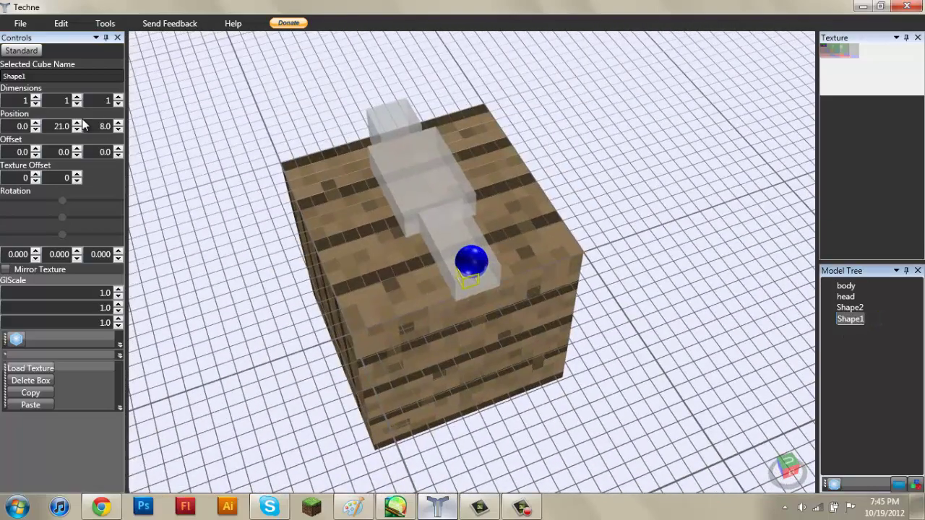
{"action": "left_click", "coordinate": [118, 98]}
{"action": "left_click", "coordinate": [118, 98]}
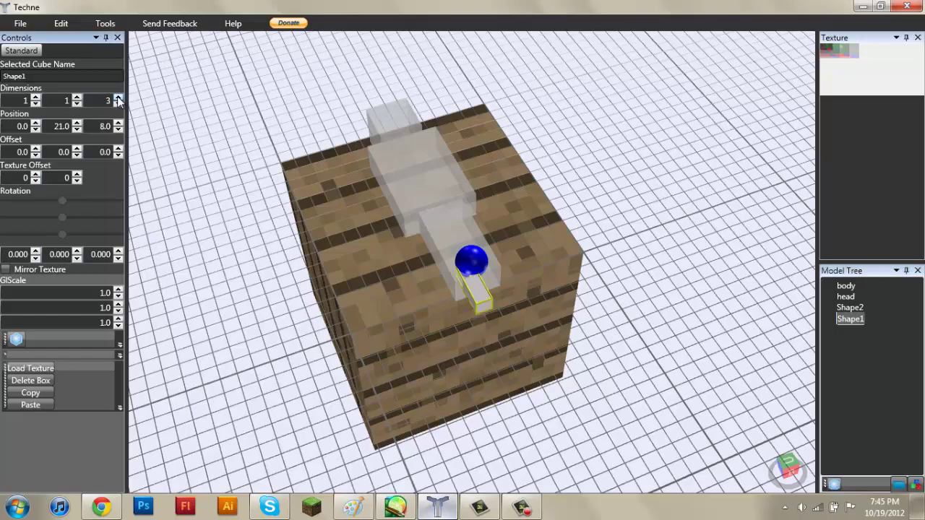
Step: Try shifting the tail tip box sideways by setting its first offset to -1
{"action": "right_click_drag", "start_coordinate": [264, 169], "coordinate": [449, 176]}
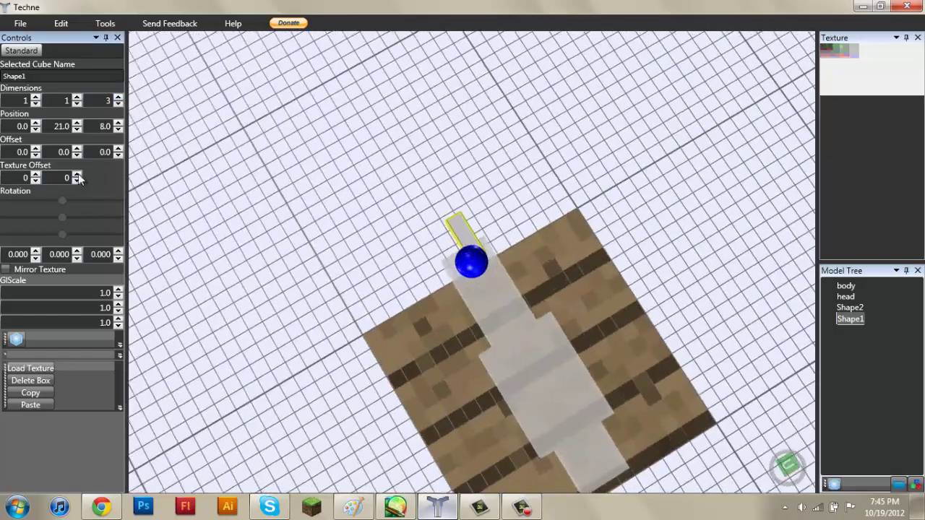
{"action": "left_click", "coordinate": [34, 148]}
{"action": "left_click", "coordinate": [35, 155]}
{"action": "left_click", "coordinate": [36, 156]}
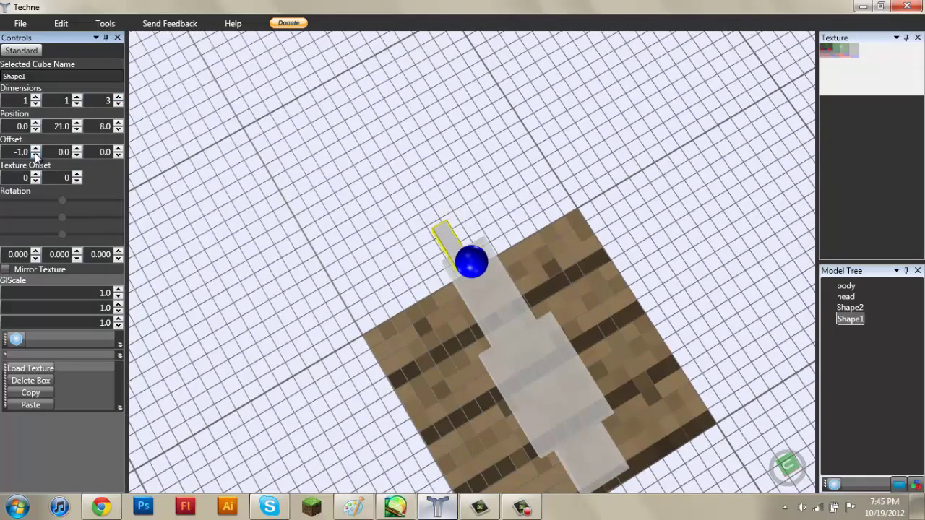
{"action": "right_click_drag", "start_coordinate": [455, 210], "coordinate": [570, 136]}
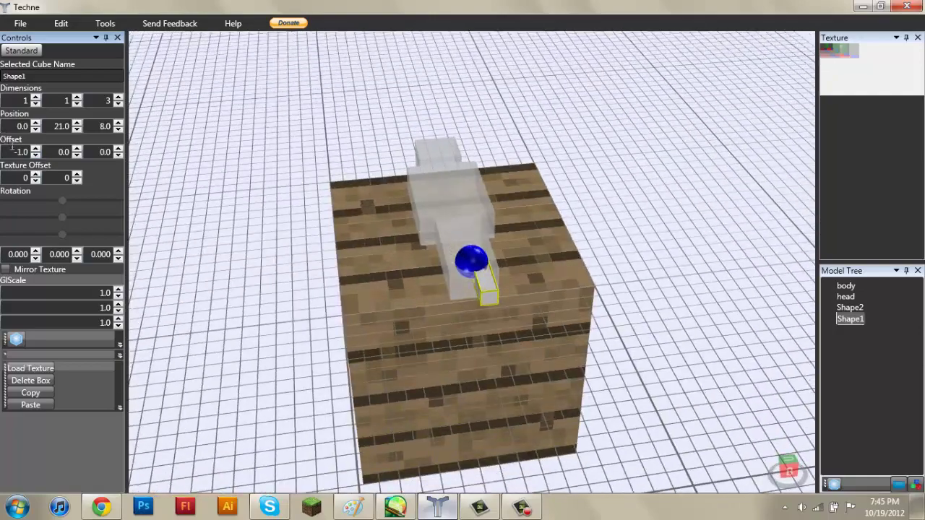
Step: Centre the tail tip box on the long tail box by setting its first offset to -0.5
{"action": "double_click", "coordinate": [24, 152]}
{"action": "key", "text": "Return"}
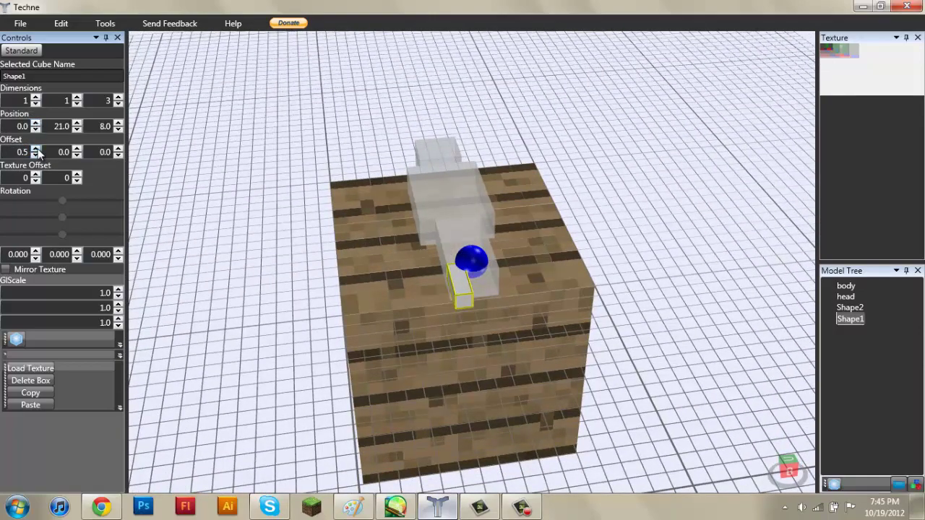
{"action": "left_click", "coordinate": [35, 149]}
{"action": "left_click", "coordinate": [37, 155]}
{"action": "left_click", "coordinate": [37, 155]}
{"action": "right_click_drag", "start_coordinate": [280, 210], "coordinate": [428, 258]}
{"action": "left_click", "coordinate": [453, 189]}
{"action": "left_click", "coordinate": [504, 291]}
{"action": "right_click_drag", "start_coordinate": [504, 290], "coordinate": [130, 88]}
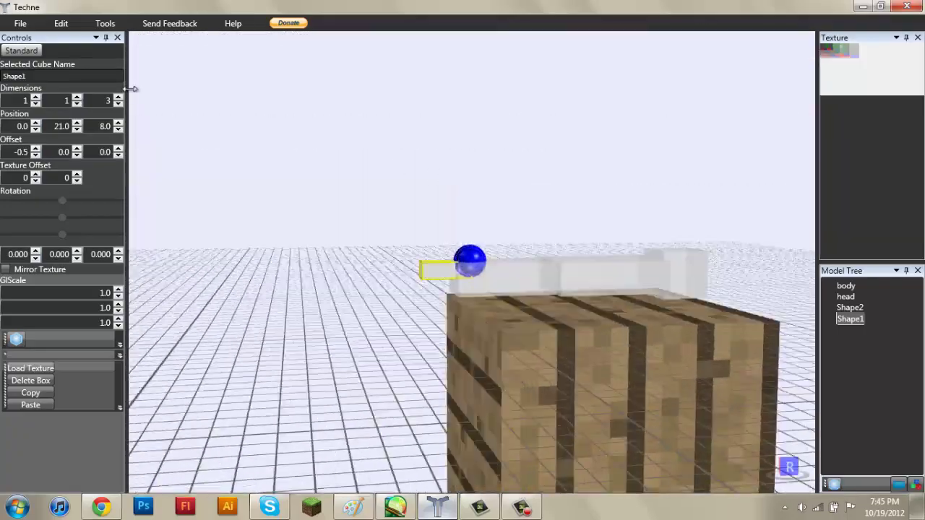
Step: Try flattening the tail tip box with a second dimension of 0, and restore that dimension to 1
{"action": "left_click", "coordinate": [77, 97]}
{"action": "left_click", "coordinate": [77, 102]}
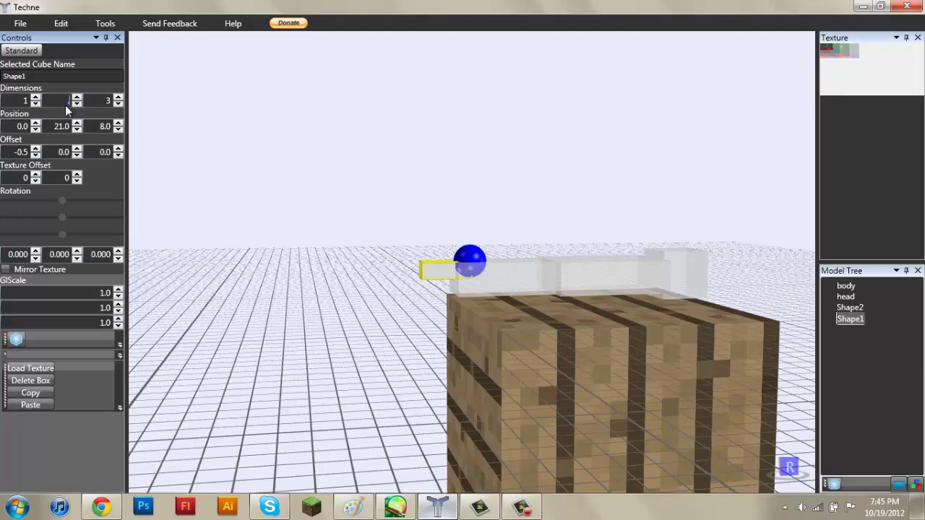
{"action": "type", "text": "0"}
{"action": "right_click_drag", "start_coordinate": [323, 183], "coordinate": [119, 156]}
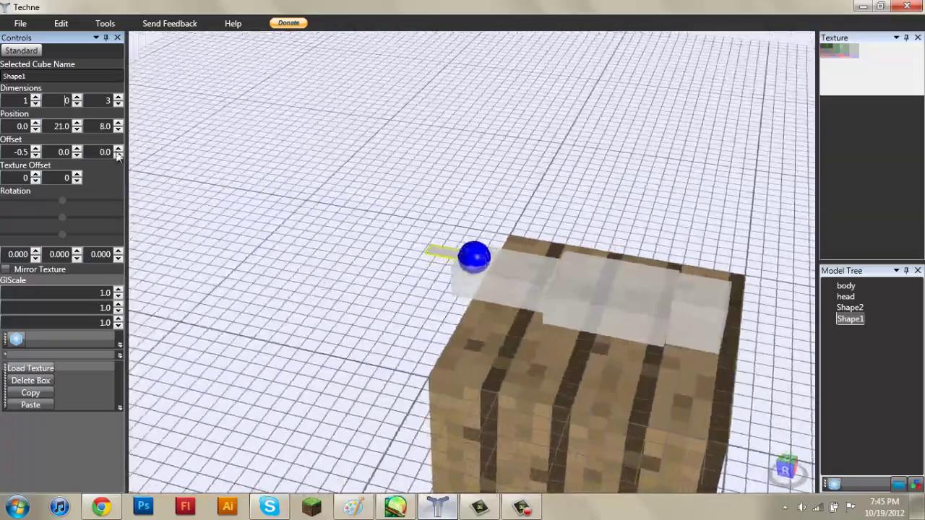
{"action": "right_click_drag", "start_coordinate": [304, 189], "coordinate": [373, 191]}
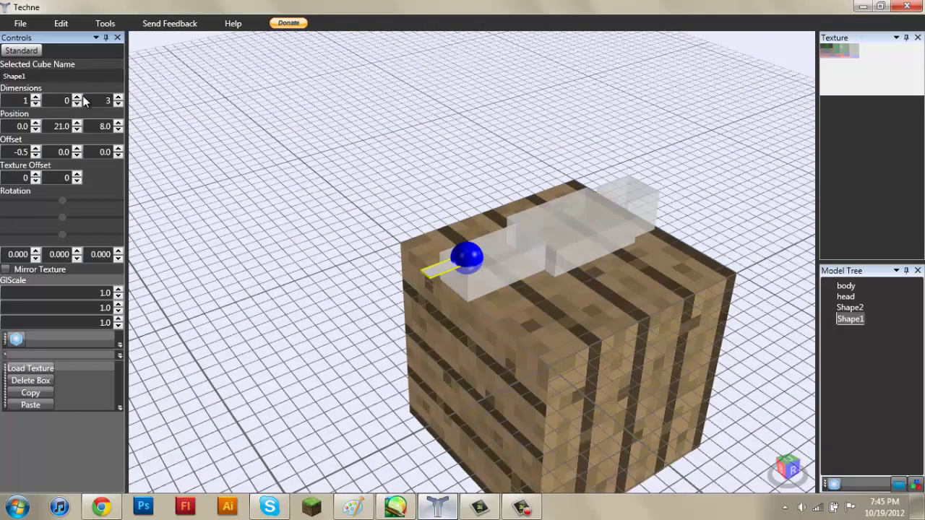
{"action": "left_click", "coordinate": [77, 97]}
{"action": "right_click_drag", "start_coordinate": [390, 193], "coordinate": [542, 183]}
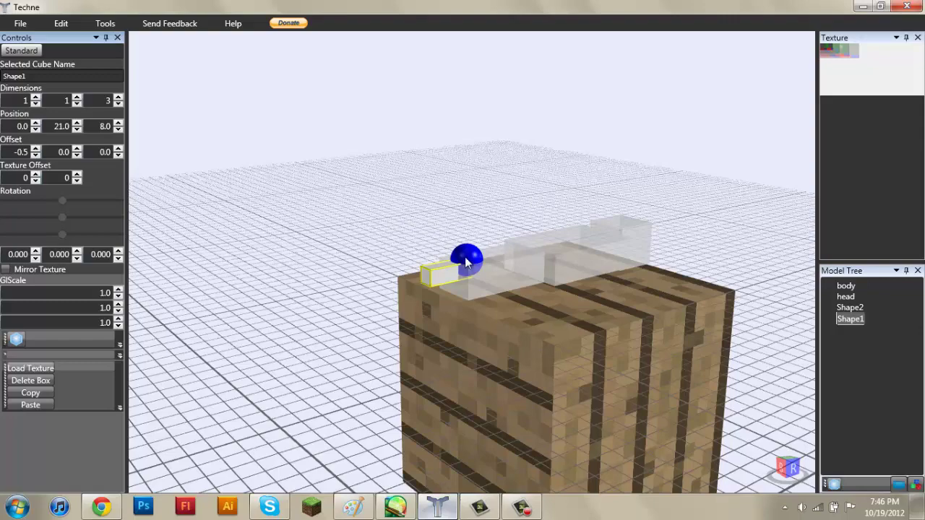
Step: Centre the tail tip box vertically on the tail by setting its second offset to 0.5
{"action": "right_click_drag", "start_coordinate": [465, 257], "coordinate": [516, 239]}
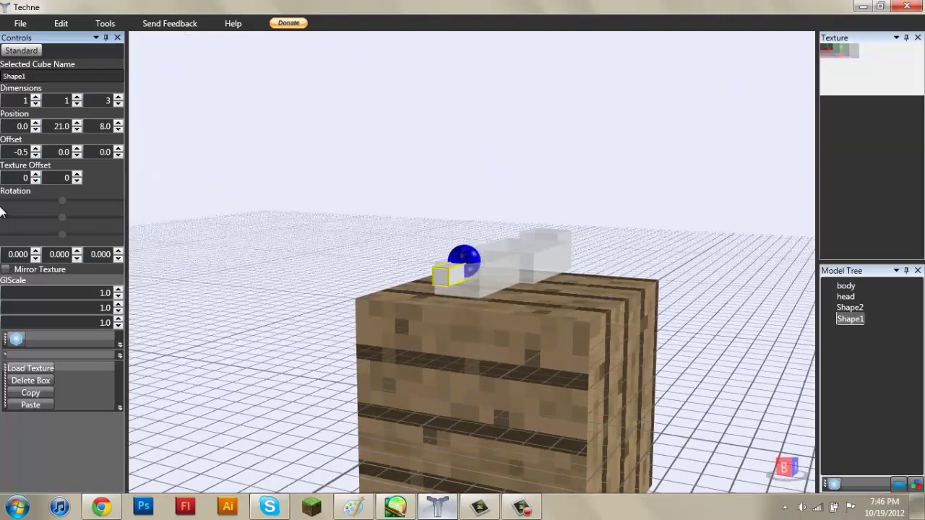
{"action": "left_click", "coordinate": [75, 150]}
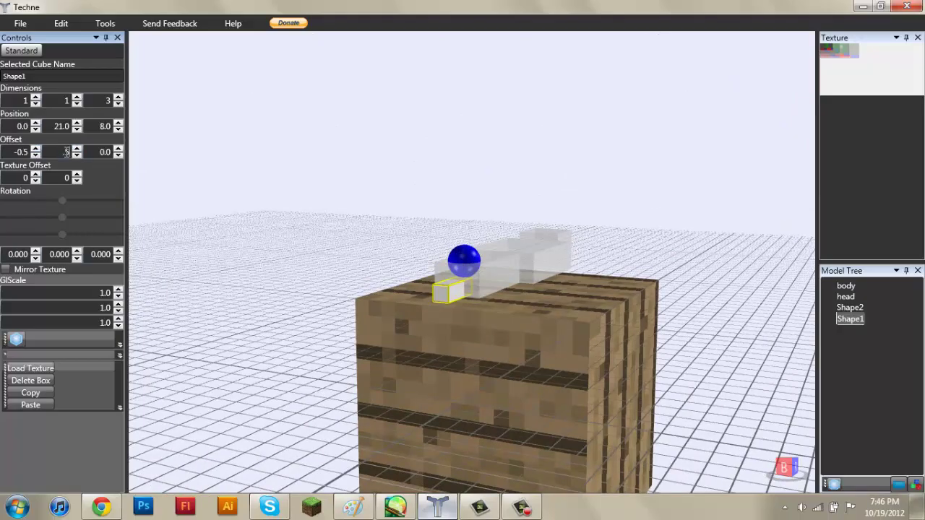
{"action": "type", "text": "0.5"}
{"action": "left_click", "coordinate": [472, 174]}
{"action": "right_click_drag", "start_coordinate": [472, 175], "coordinate": [502, 287]}
{"action": "left_click", "coordinate": [501, 286]}
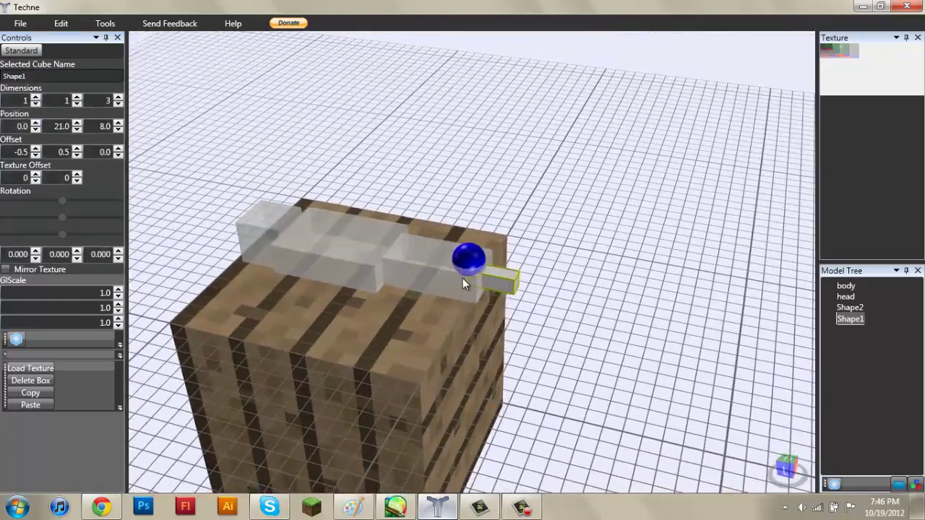
Step: Try a taller tail tip box by raising its second dimension, and return that dimension to 1
{"action": "left_click", "coordinate": [77, 97]}
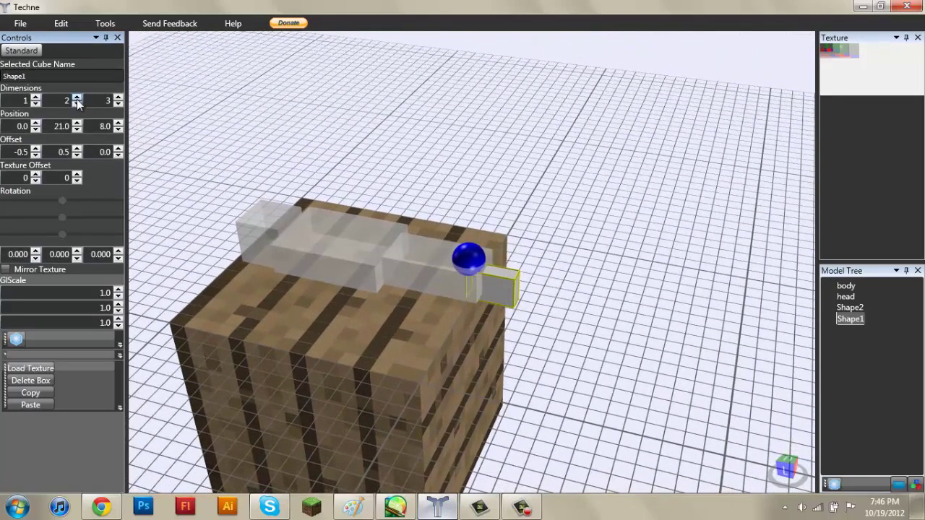
{"action": "left_click", "coordinate": [77, 98]}
{"action": "left_click", "coordinate": [78, 104]}
{"action": "left_click", "coordinate": [78, 104]}
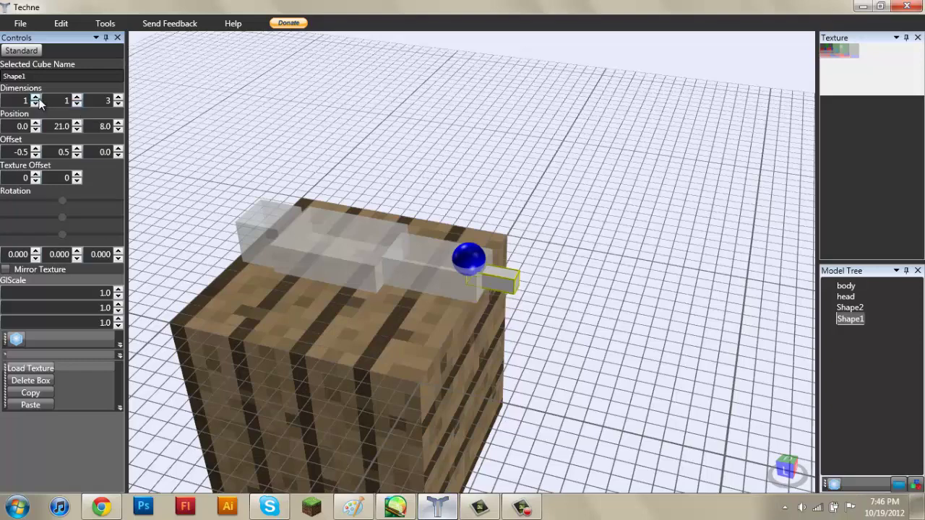
Step: Widen the tail tip box by setting its first dimension to 2, and reset its first offset to 0
{"action": "left_click", "coordinate": [35, 98]}
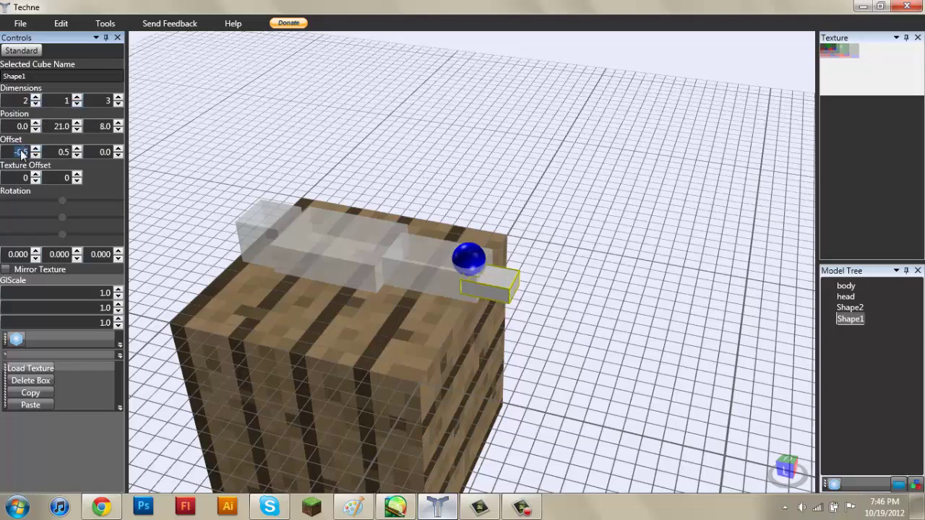
{"action": "key", "text": "Return"}
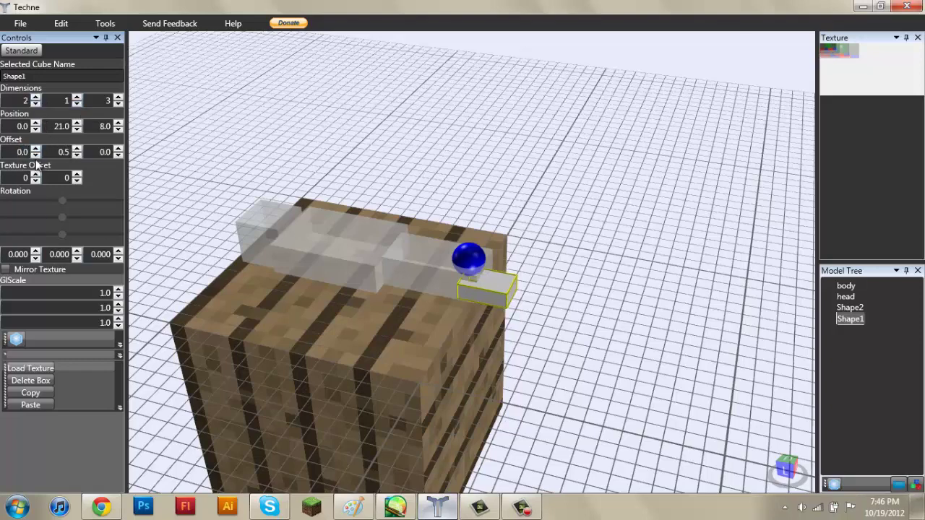